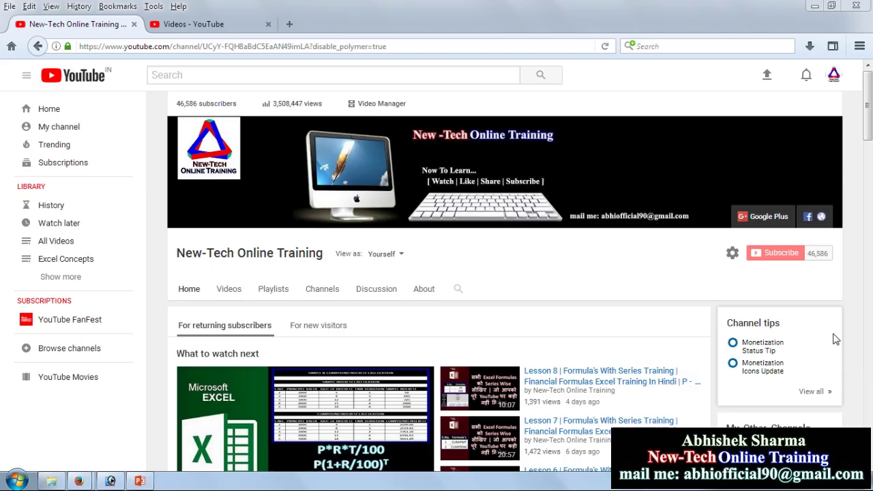
# - Launch Excel 2016 from the Start menu and create a new blank workbook
pyautogui.click(16, 481)
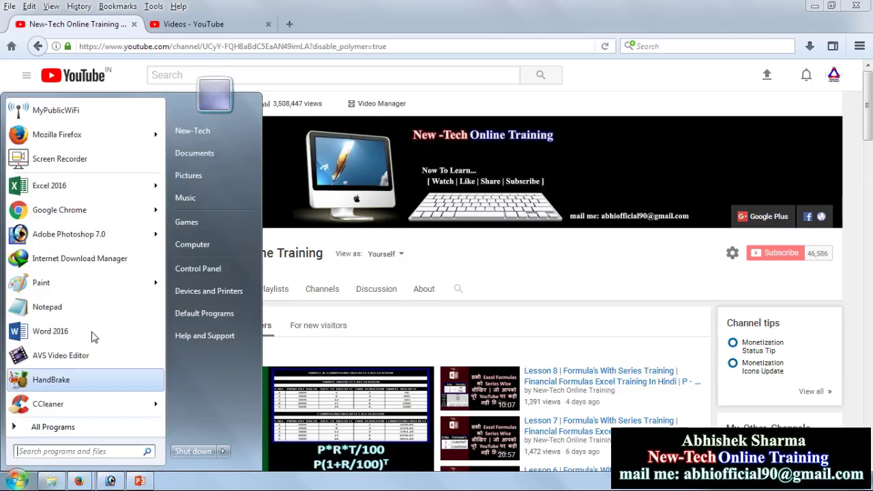
pyautogui.click(109, 191)
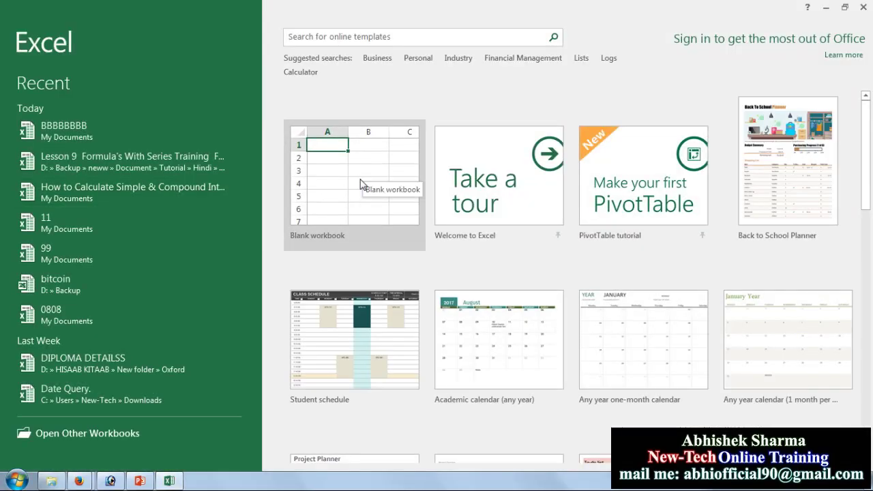
pyautogui.click(362, 184)
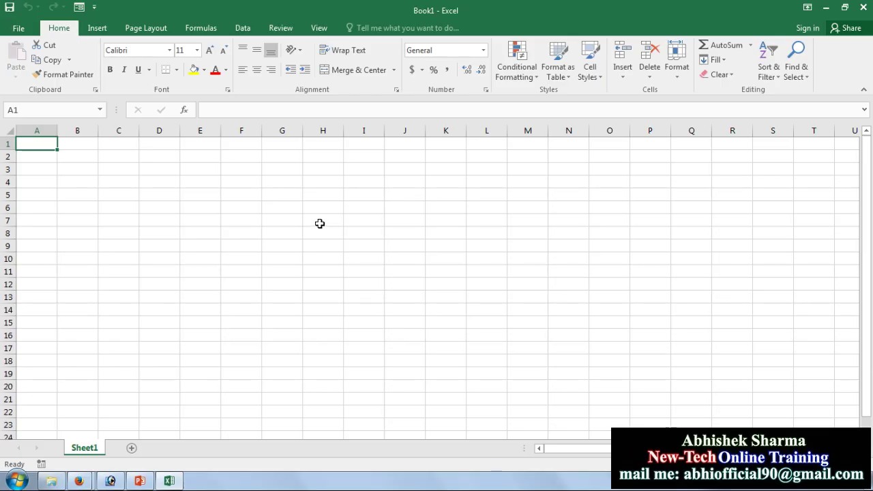
# - Merge B2:K3 and enter the title 'COMMODITY/SHARE MARKET/MUTUAL FUND BOND CALCULATION'
pyautogui.moveTo(75, 154)
pyautogui.mouseDown()
pyautogui.moveTo(77, 167)
pyautogui.moveTo(438, 168)
pyautogui.mouseUp()
pyautogui.click(344, 75)
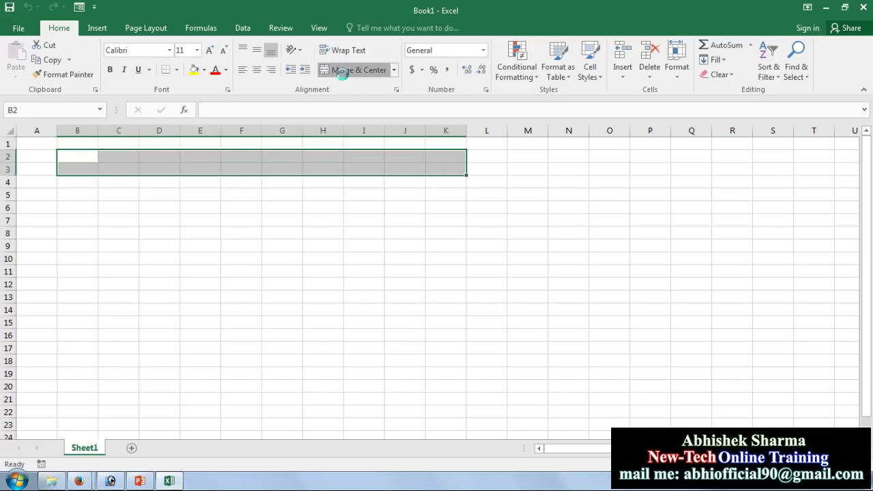
pyautogui.click(349, 295)
pyautogui.click(338, 162)
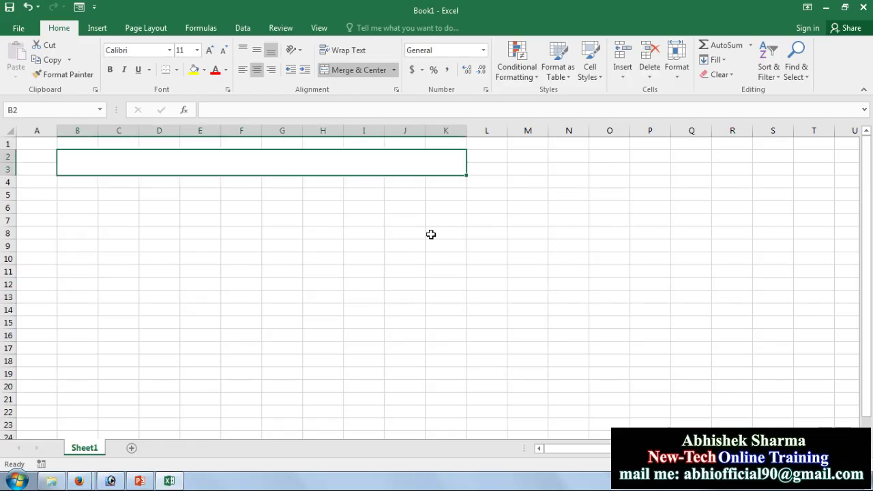
pyautogui.write('COM')
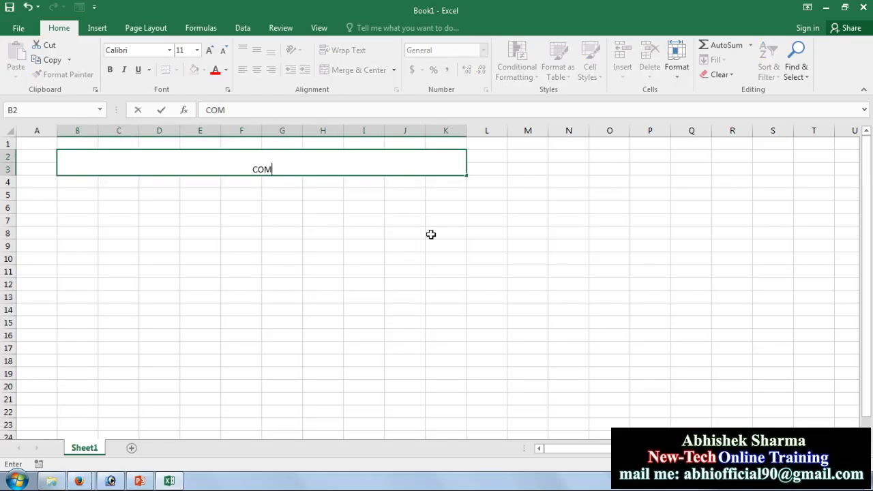
pyautogui.write('MO')
pyautogui.write('DITY')
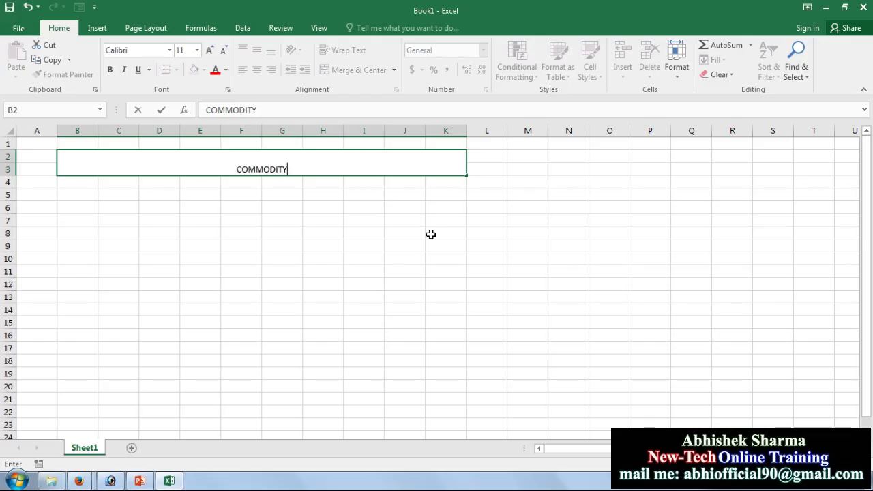
pyautogui.write('/SH')
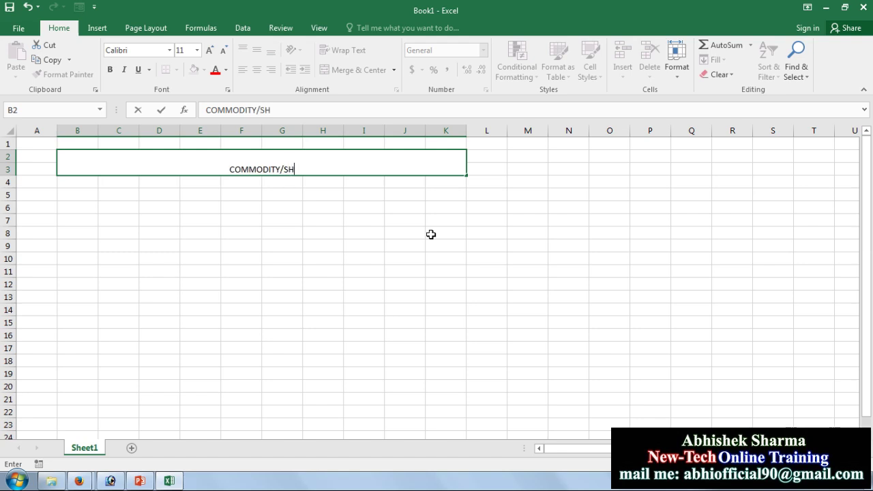
pyautogui.write('ARE MAR')
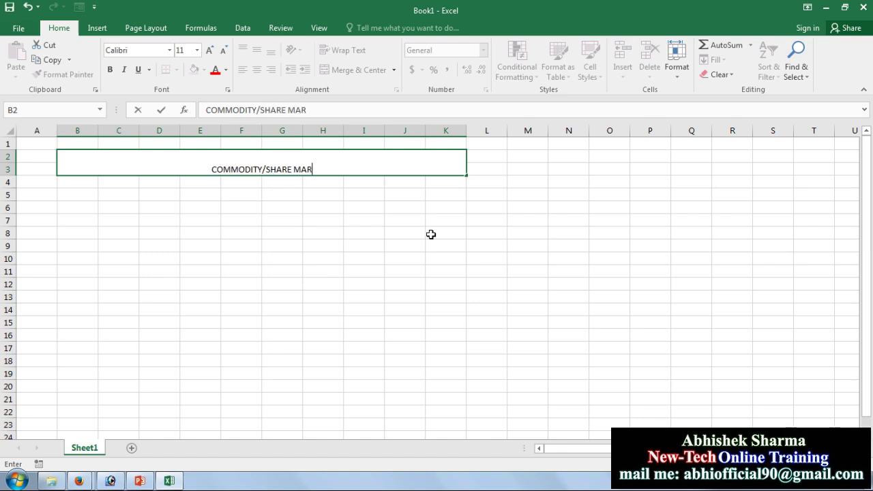
pyautogui.write('KET/')
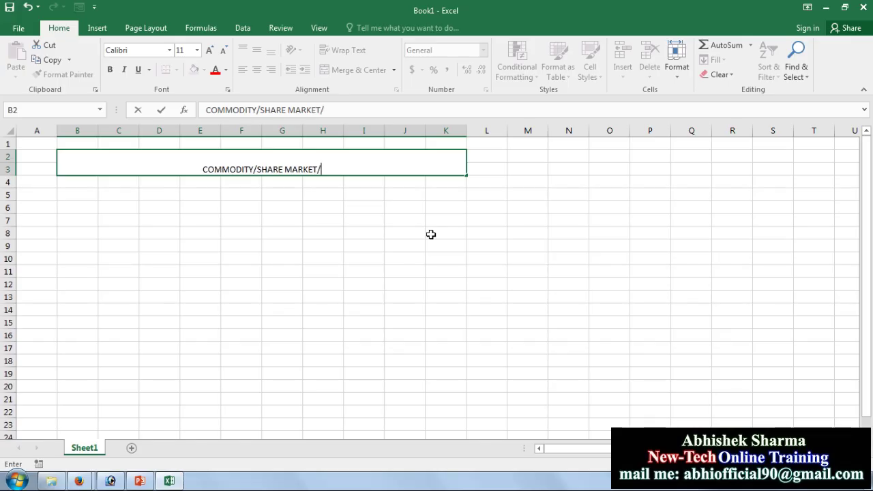
pyautogui.write('M')
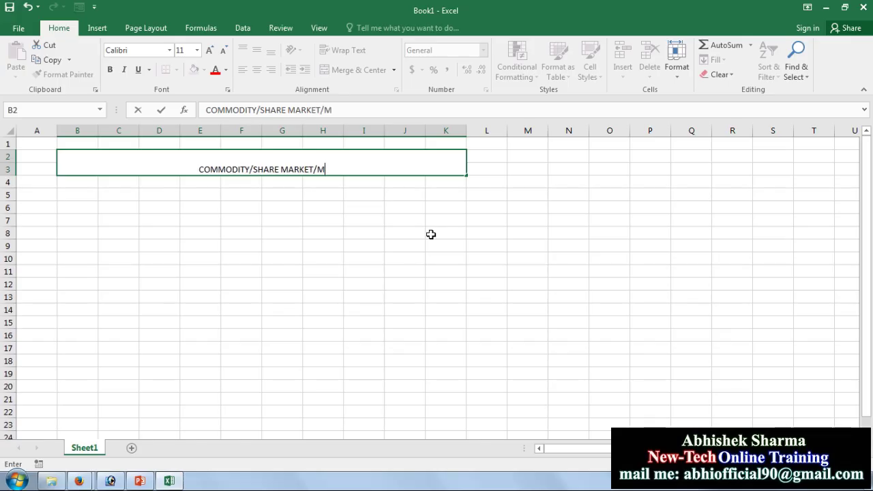
pyautogui.write('UT')
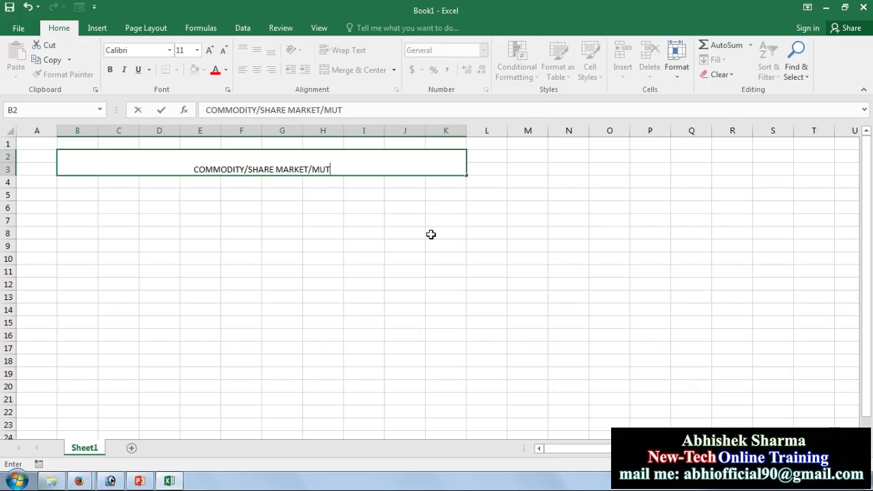
pyautogui.write('UA')
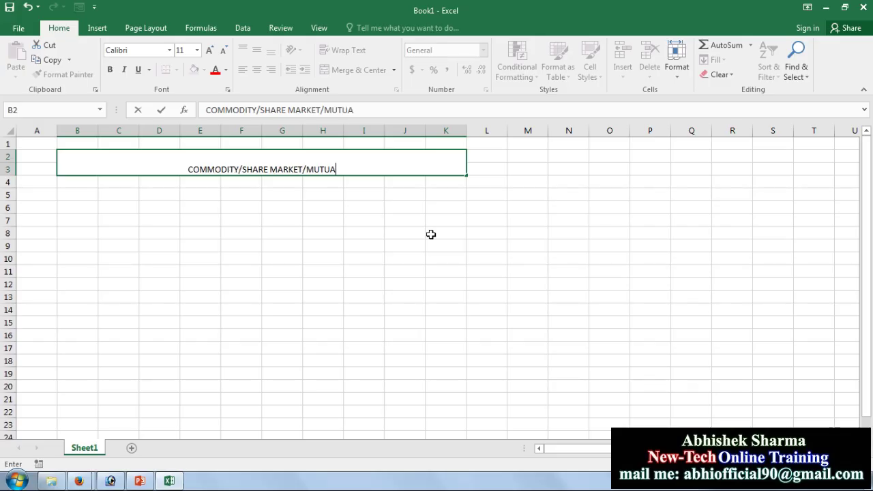
pyautogui.write('L')
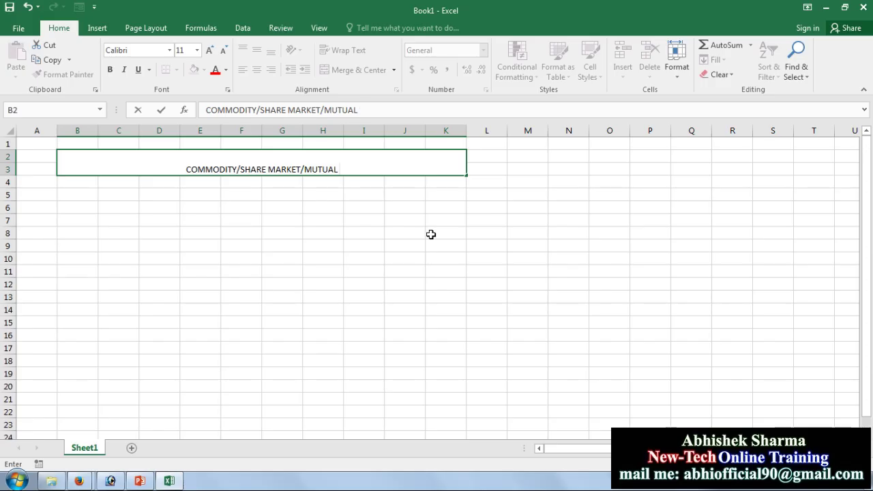
pyautogui.write(' FUND')
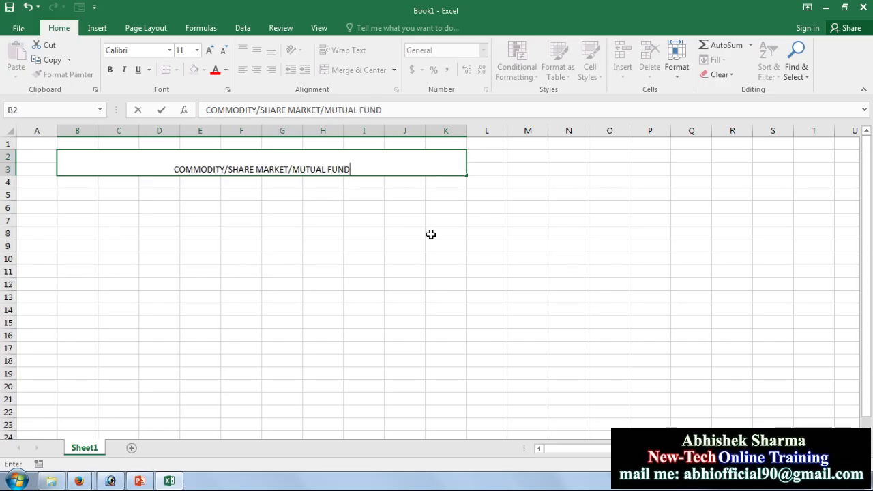
pyautogui.write(' V')
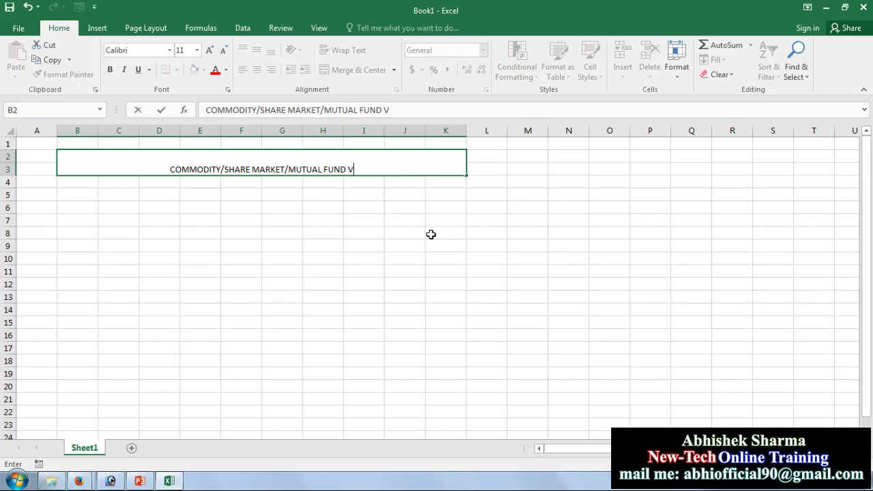
pyautogui.press('BackSpace')
pyautogui.write('BOND')
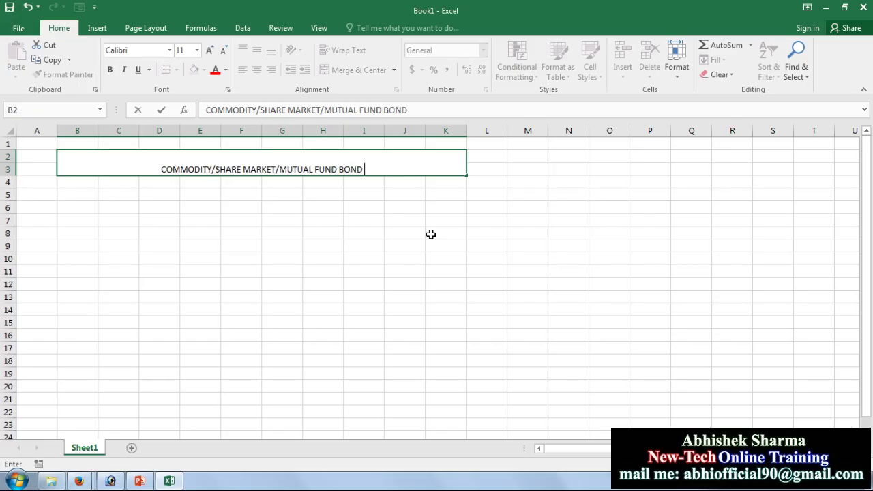
pyautogui.write(' CALC')
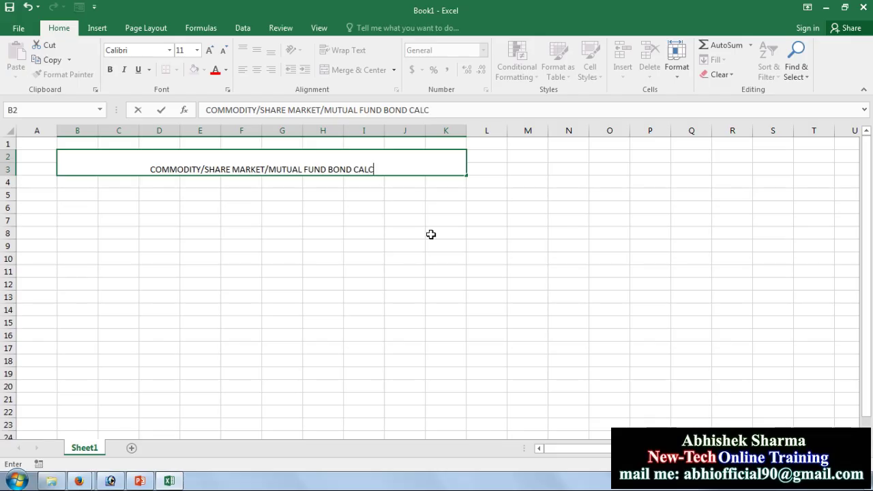
pyautogui.write('ULATI')
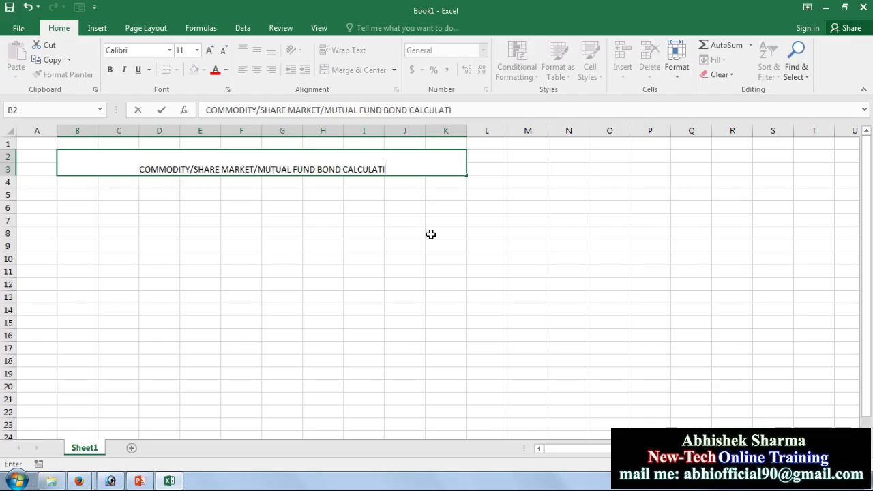
pyautogui.write('ON')
pyautogui.click(418, 247)
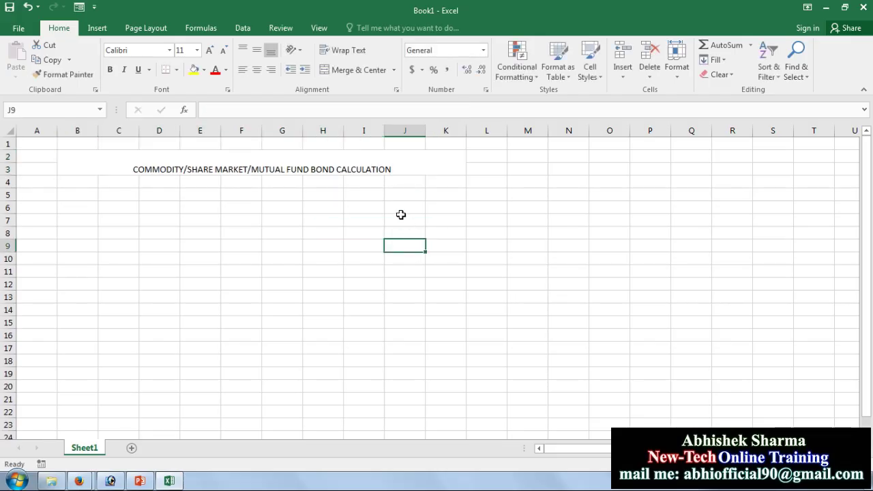
# - Format the title as middle-aligned, bold, 16-point white text on a black fill
pyautogui.click(392, 168)
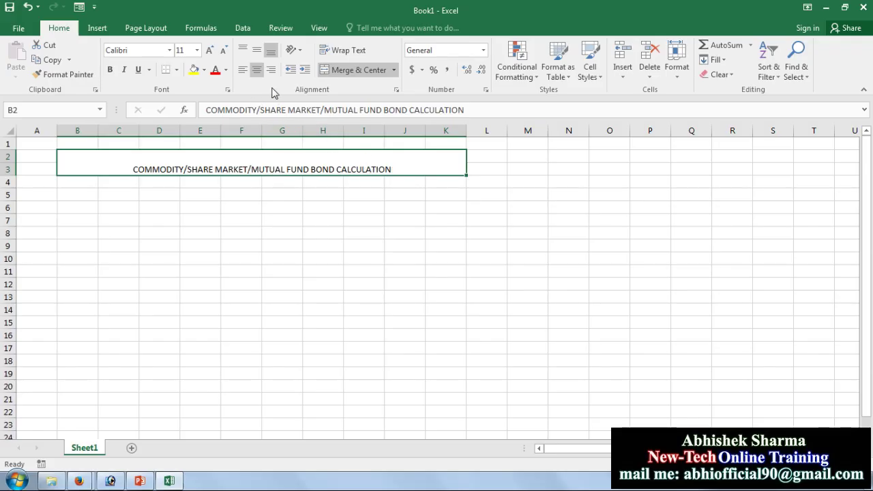
pyautogui.click(256, 50)
pyautogui.click(209, 50)
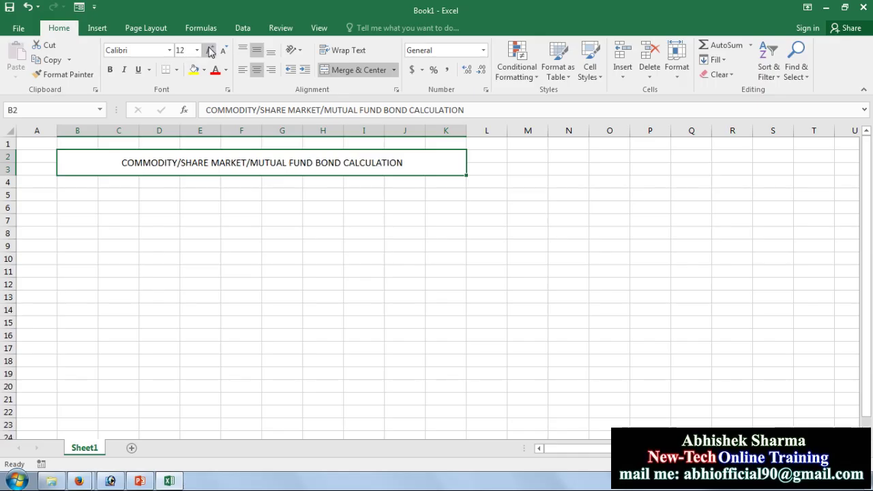
pyautogui.click(210, 49)
pyautogui.click(209, 49)
pyautogui.click(210, 49)
pyautogui.click(223, 51)
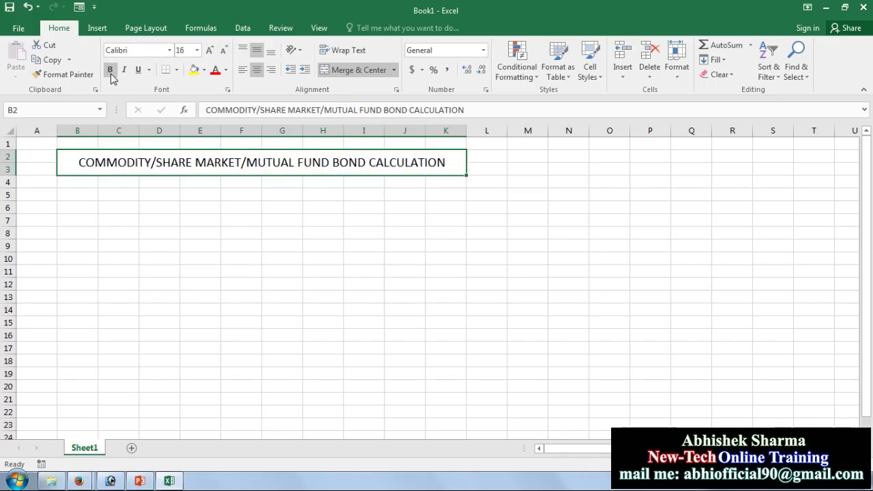
pyautogui.click(109, 70)
pyautogui.click(204, 69)
pyautogui.click(204, 98)
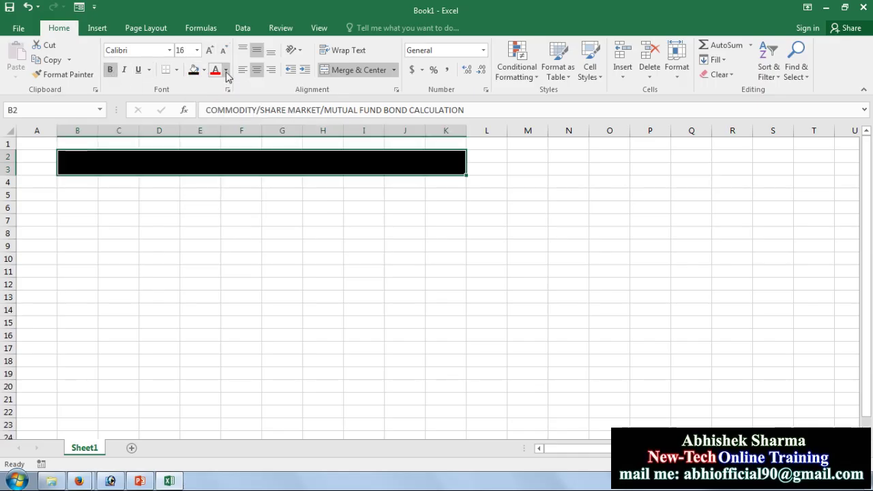
pyautogui.click(226, 70)
pyautogui.click(219, 117)
pyautogui.click(256, 269)
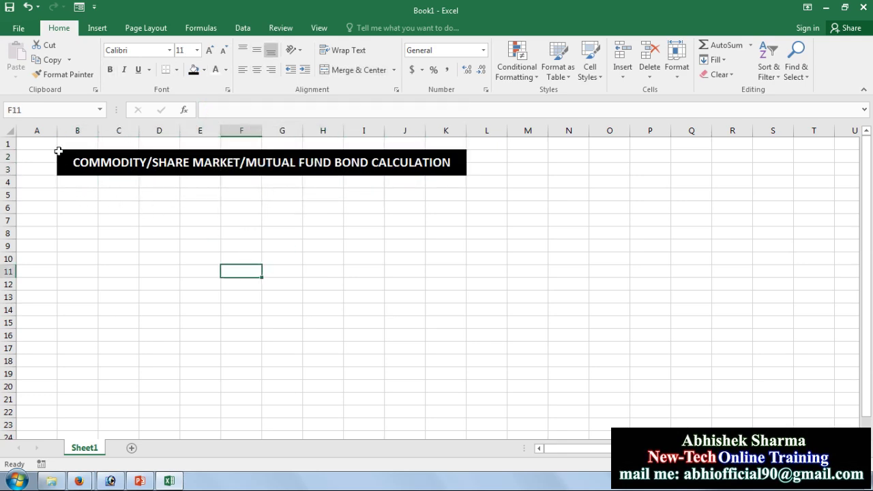
# - Narrow column A to a thin margin and move to cell B5
pyautogui.moveTo(57, 130); pyautogui.dragTo(32, 133)
pyautogui.click(95, 220)
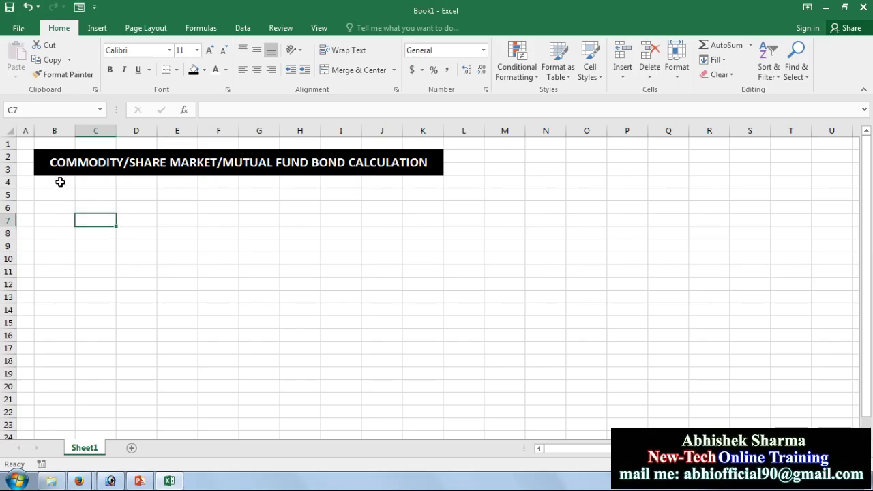
pyautogui.click(58, 182)
pyautogui.press('Down')
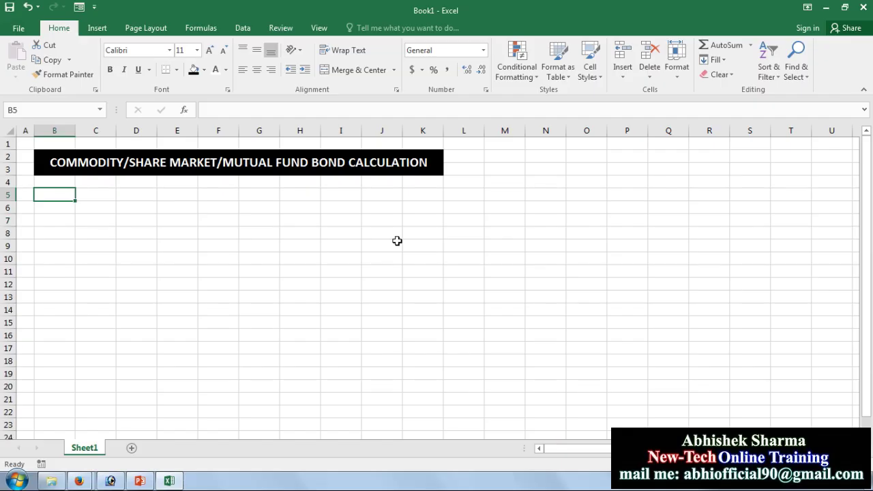
# - Enter SR./NO. in B5:B6 and the MATURITY (YEARS) header in C5
pyautogui.write('S')
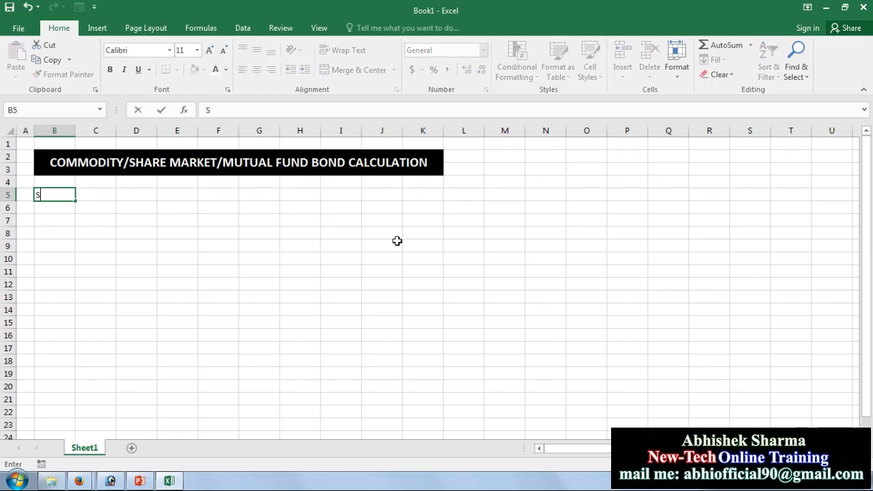
pyautogui.write('R.')
pyautogui.press('Return')
pyautogui.write('N')
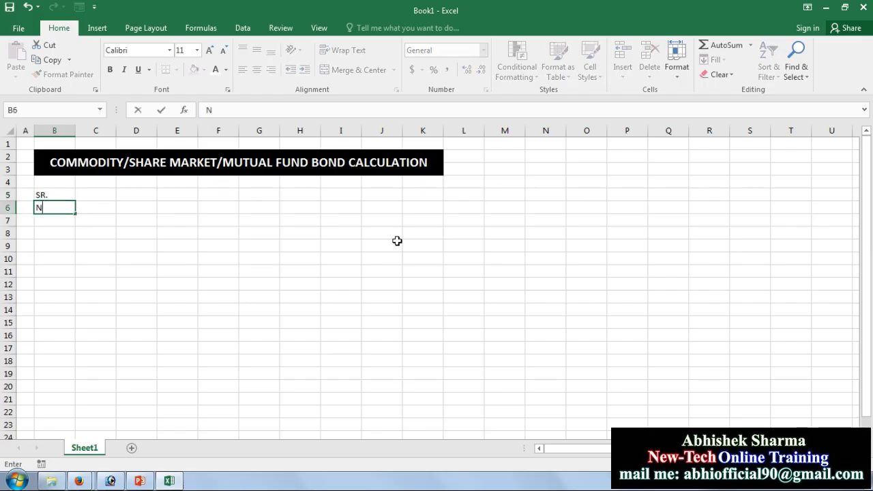
pyautogui.write('O.')
pyautogui.press('Tab')
pyautogui.press('Up')
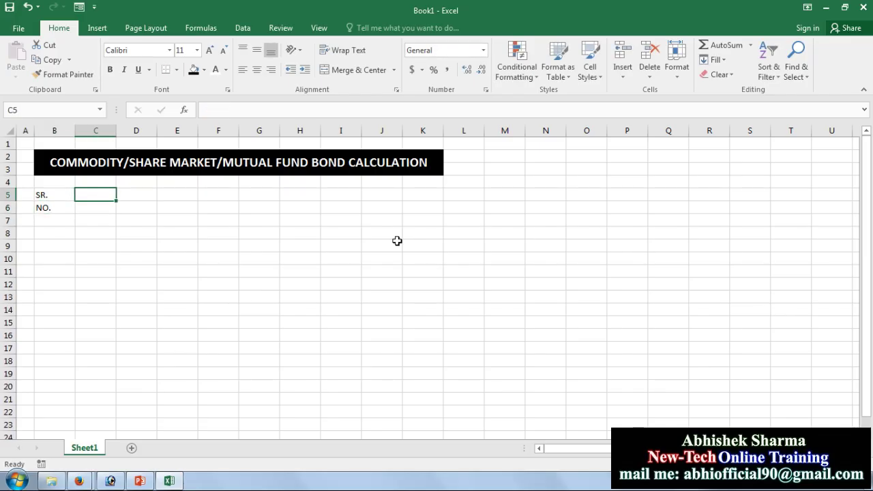
pyautogui.write('M')
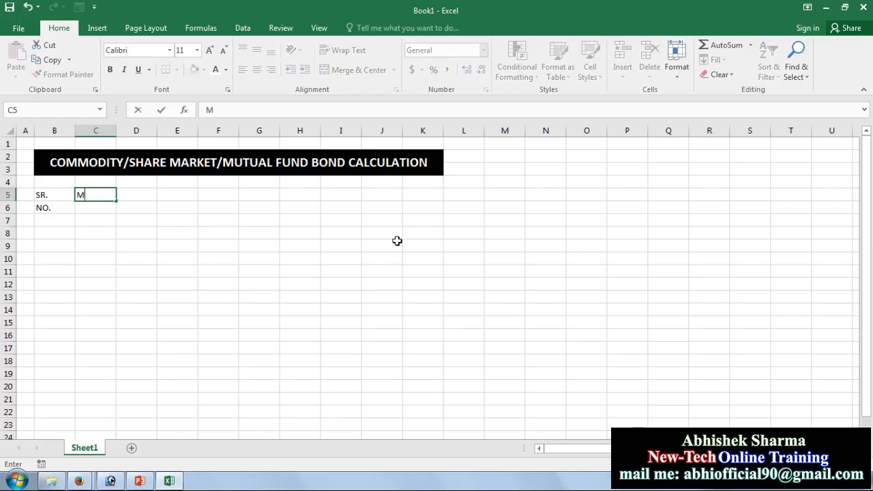
pyautogui.write('ATURI')
pyautogui.write('TY')
pyautogui.press('Return')
pyautogui.press('Up')
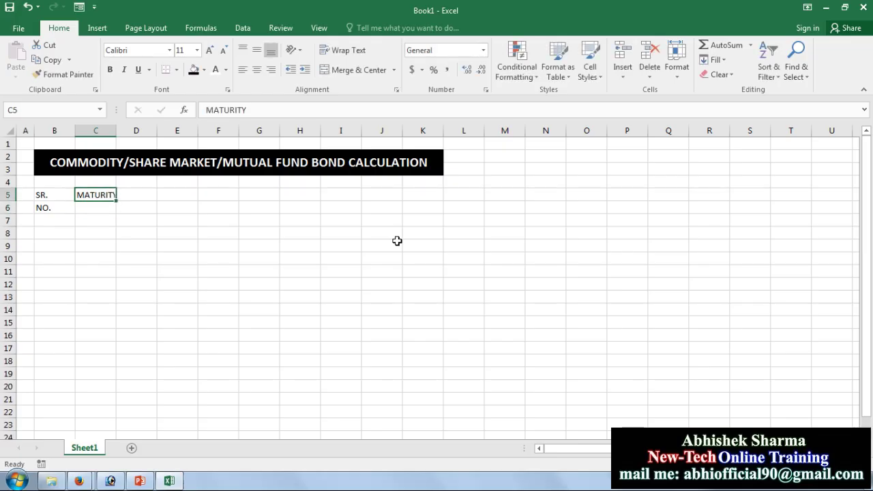
pyautogui.press('F2')
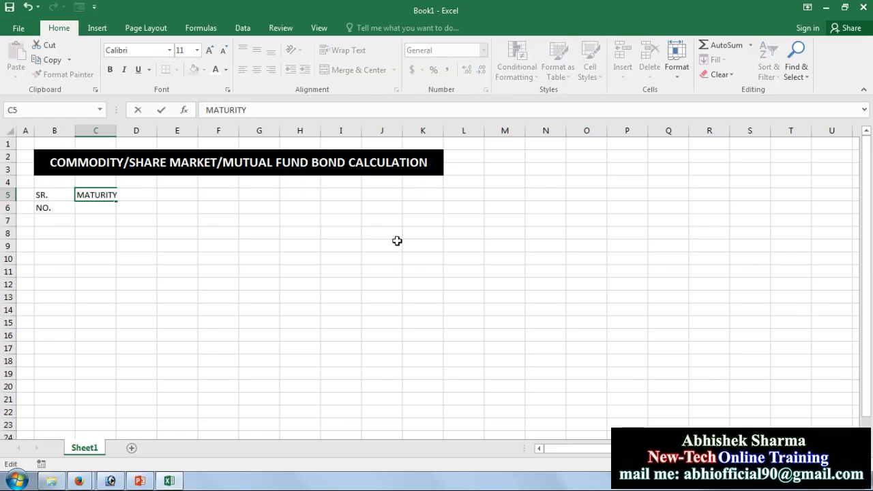
pyautogui.write('(YEARS')
pyautogui.write(')')
pyautogui.press('Return')
pyautogui.press('Up')
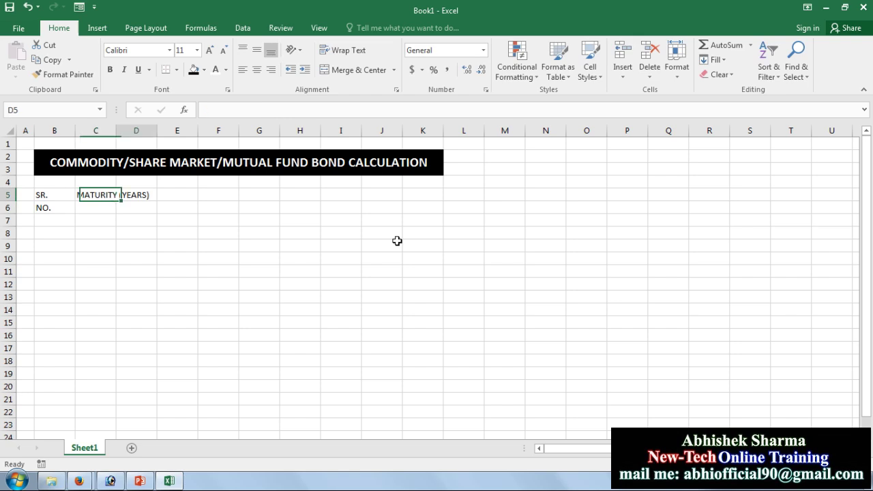
pyautogui.press('Right')
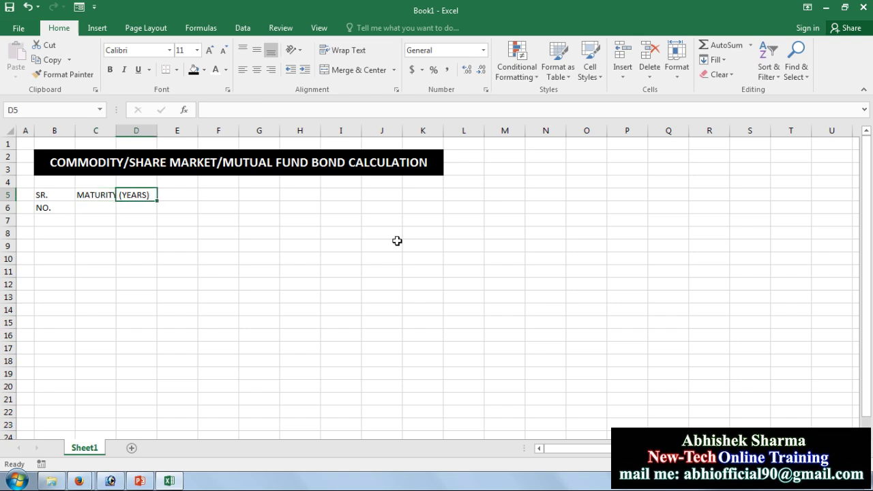
# - Add the COUPON RATE and COUPON PAY headers in D5 and E5
pyautogui.write('CO')
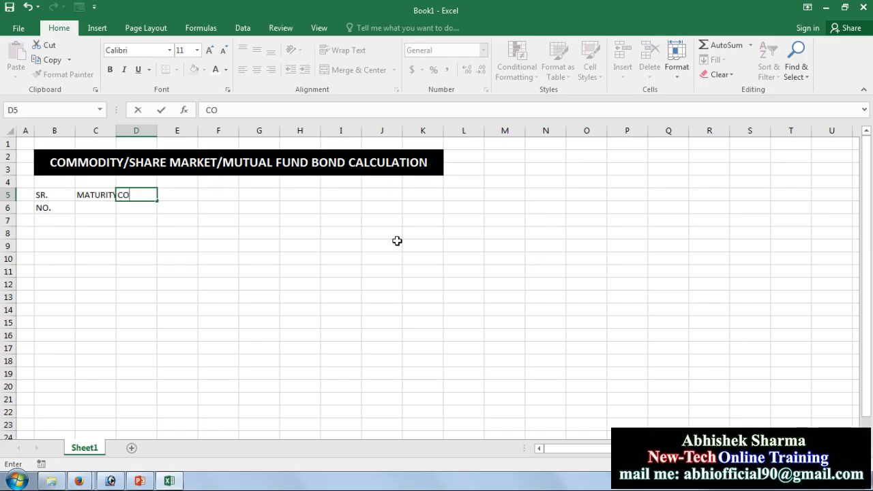
pyautogui.write('UP')
pyautogui.write('OPN RAT')
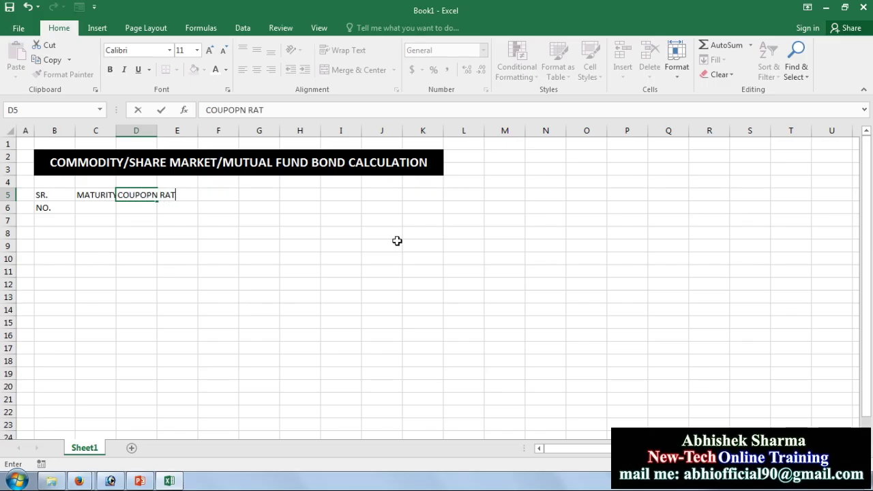
pyautogui.write('E')
pyautogui.press('F2')
pyautogui.press('Left')
pyautogui.press('Left')
pyautogui.press('Left')
pyautogui.press('Left')
pyautogui.press('Left')
pyautogui.press('BackSpace')
pyautogui.press('Return')
pyautogui.press('Right')
pyautogui.press('Up')
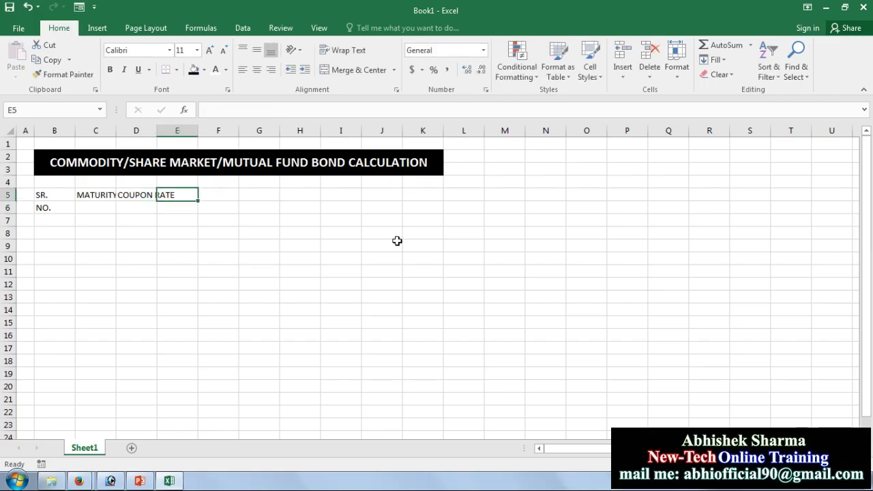
pyautogui.hotkey('ctrl', 'r')
pyautogui.press('F2')
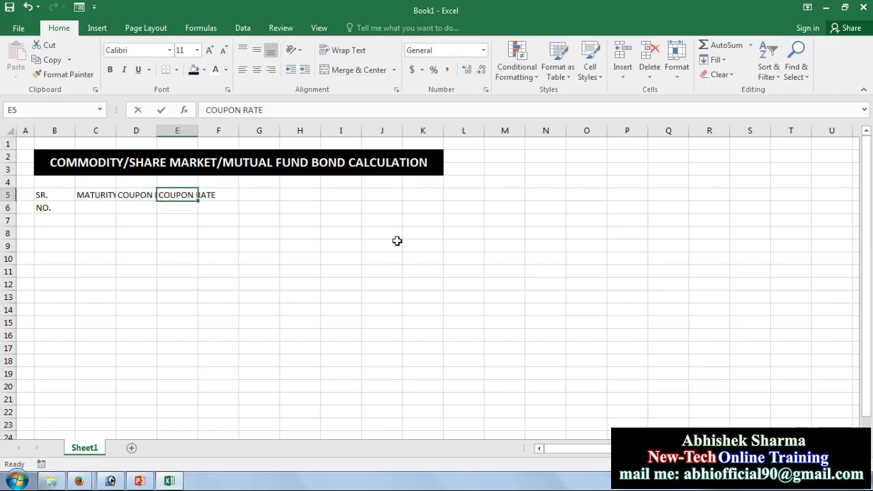
pyautogui.press('BackSpace')
pyautogui.press('BackSpace')
pyautogui.press('BackSpace')
pyautogui.press('BackSpace')
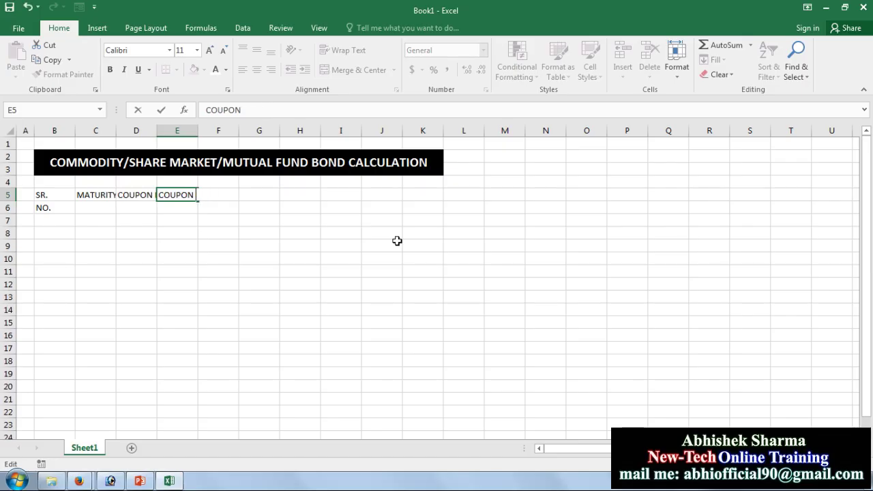
pyautogui.write('PAY')
pyautogui.press('Return')
pyautogui.press('Right')
pyautogui.press('Up')
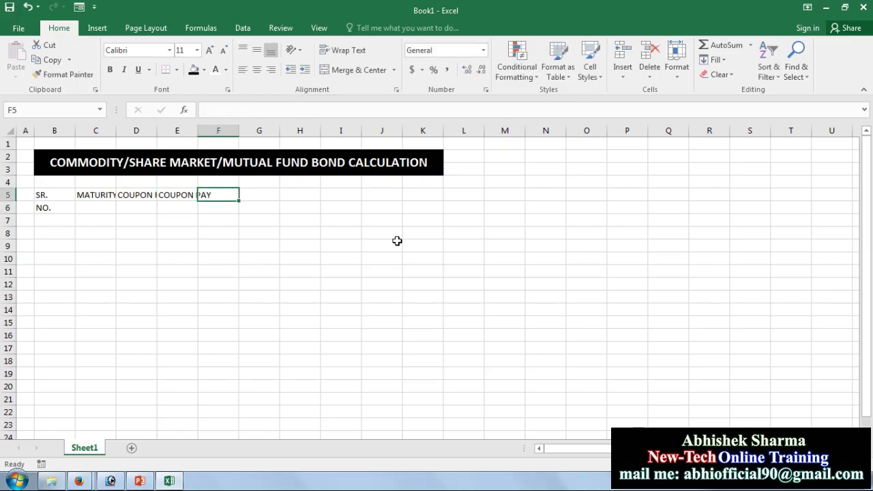
# - Add the PER VALUE, YTM and PRESENT VALUE headers in F5:H5
pyautogui.write('P')
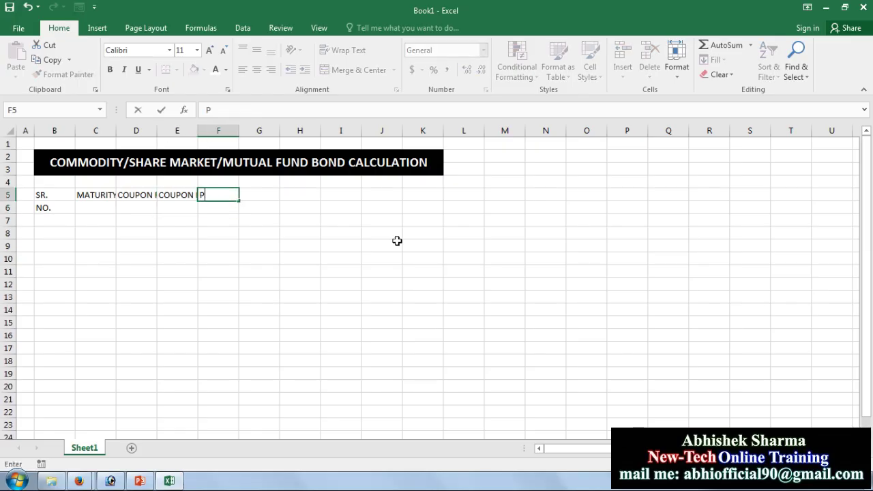
pyautogui.write('ER VALU')
pyautogui.press('BackSpace')
pyautogui.write('UE')
pyautogui.press('Tab')
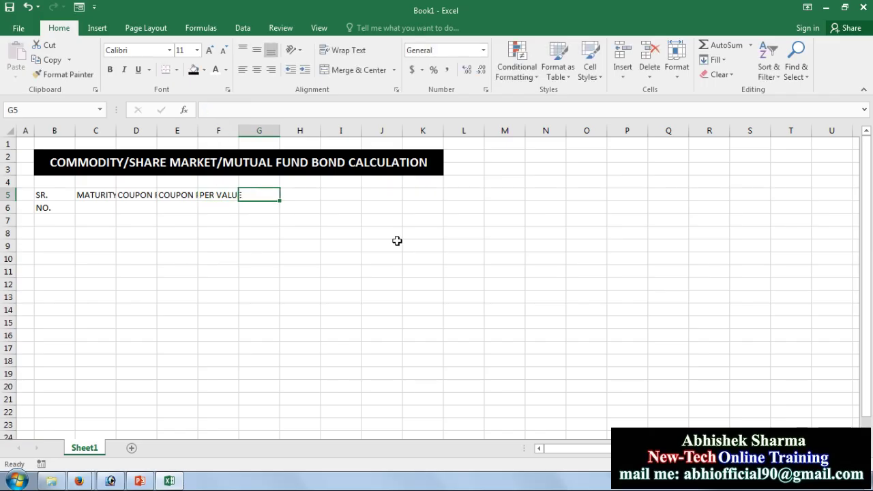
pyautogui.write('YTM')
pyautogui.press('Tab')
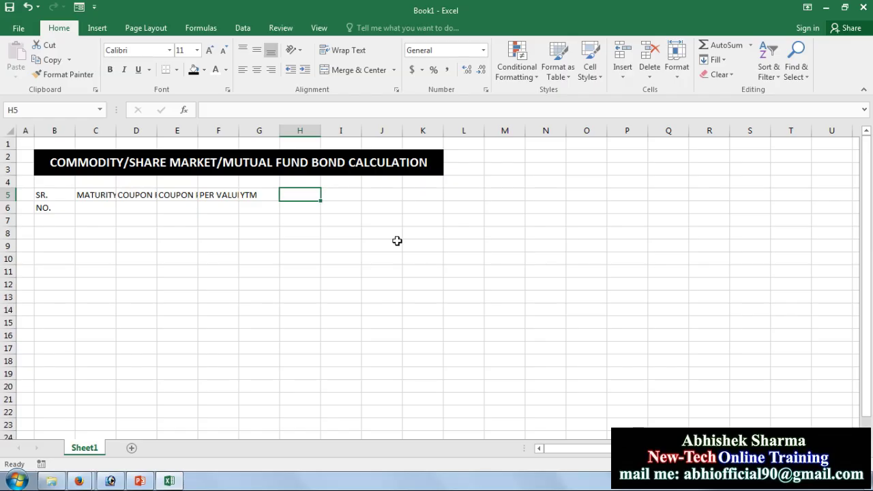
pyautogui.write('PRE')
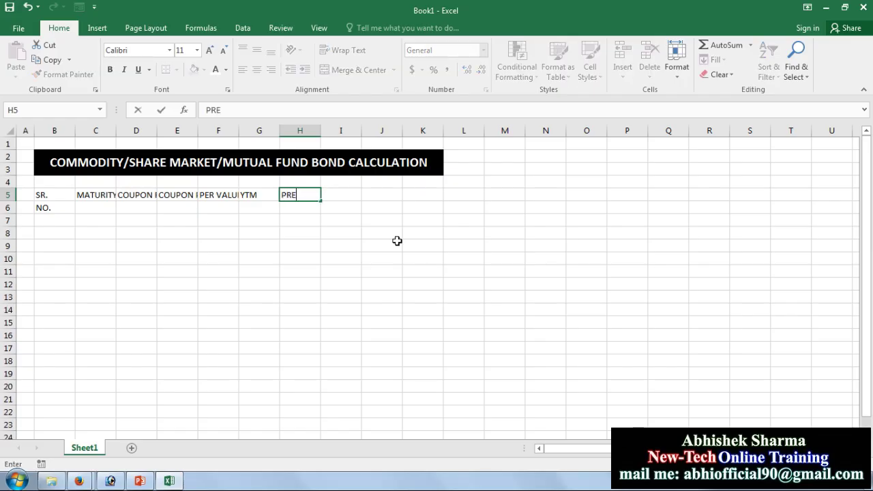
pyautogui.write('SENT VA')
pyautogui.write('LUE')
pyautogui.press('Return')
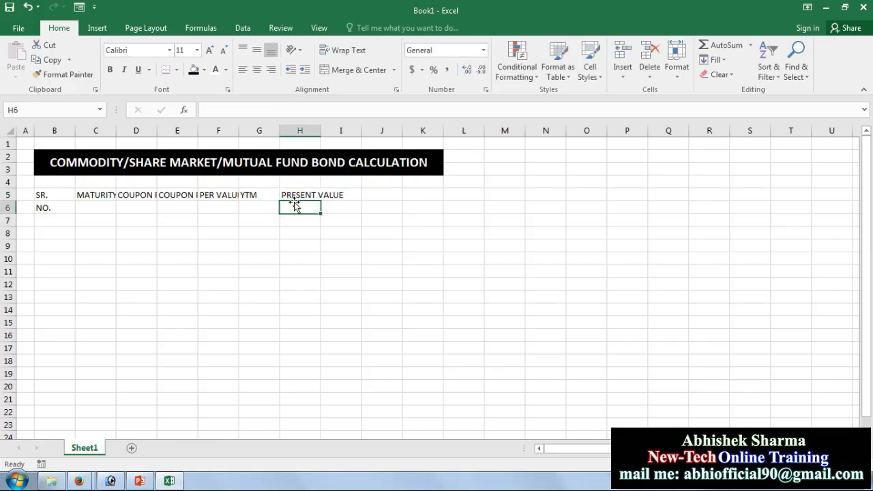
# - AutoFit the column widths of the header block B5:H6
pyautogui.moveTo(298, 195)
pyautogui.mouseDown()
pyautogui.moveTo(77, 195)
pyautogui.moveTo(41, 205)
pyautogui.mouseUp()
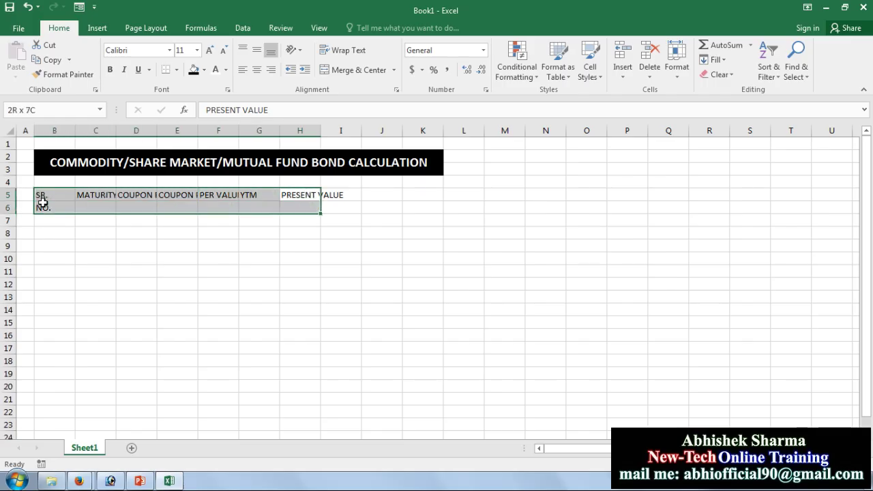
pyautogui.click(687, 82)
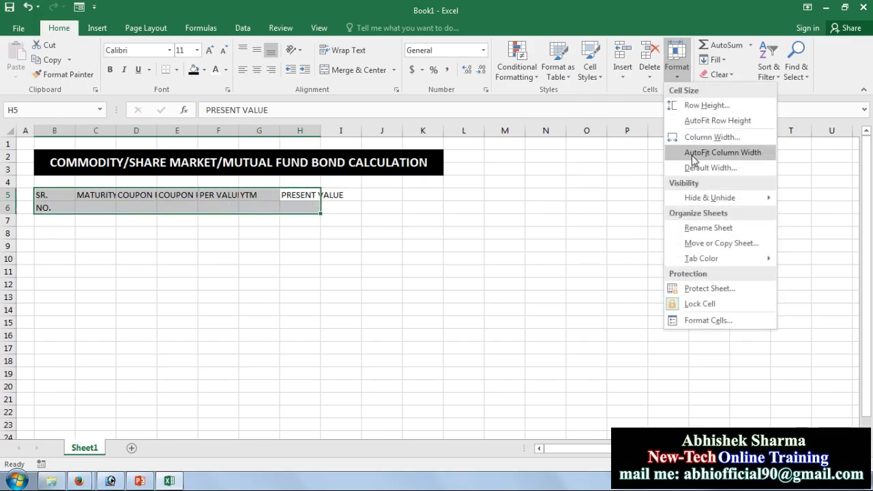
pyautogui.click(694, 159)
pyautogui.click(335, 281)
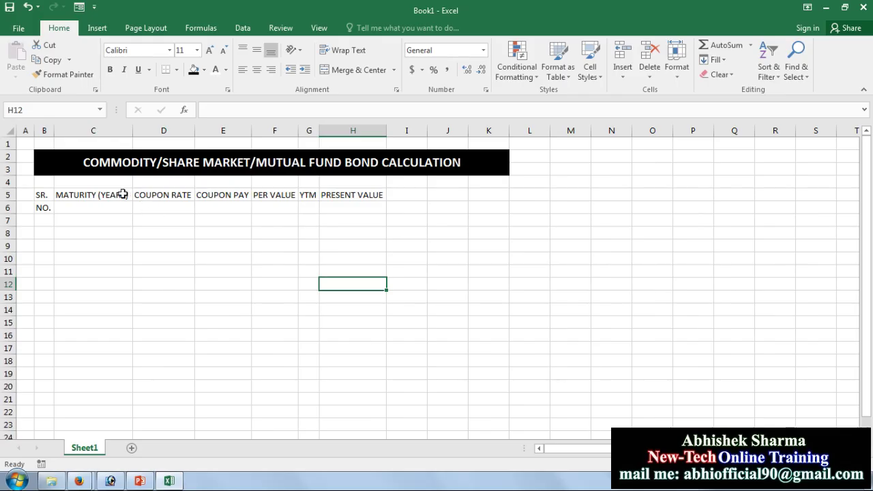
pyautogui.click(102, 203)
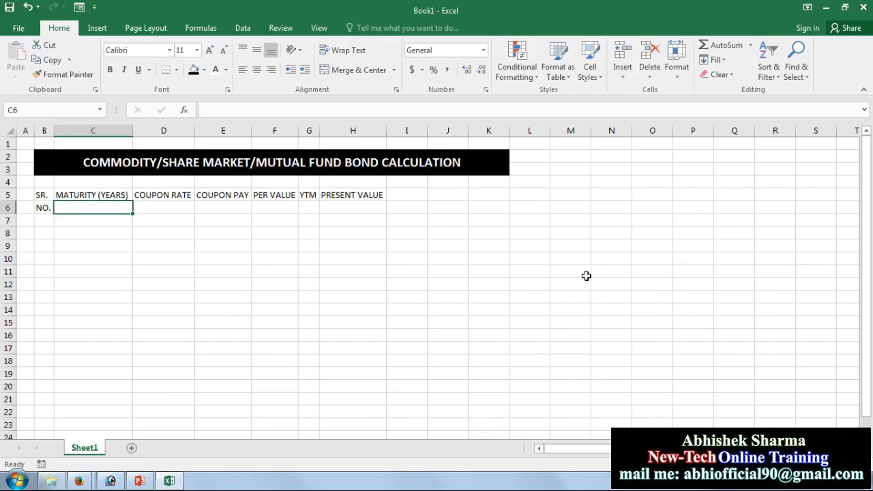
# - Label row 6 with NPER, INTEREST, PMT, FV, RATE and PV under the headers
pyautogui.write('NPER')
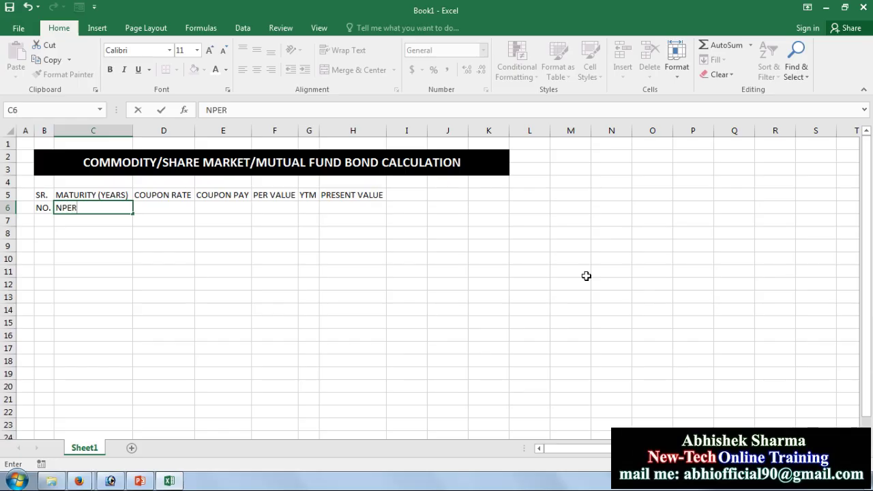
pyautogui.press('Return')
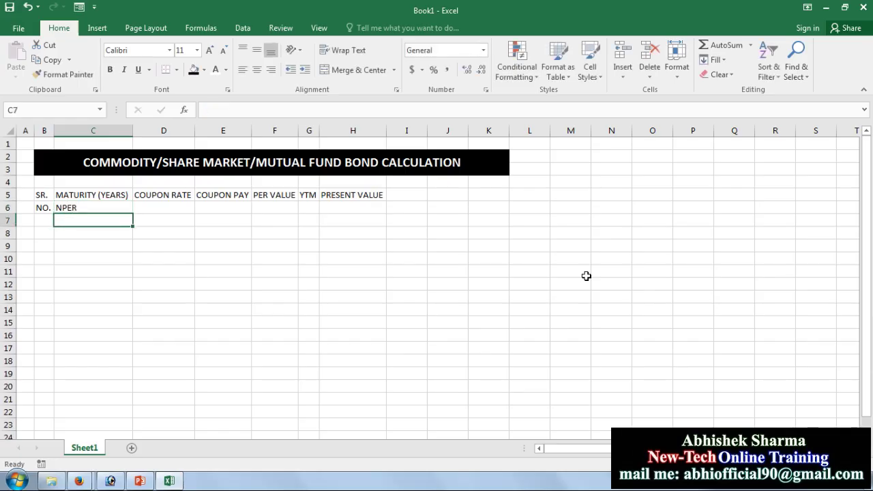
pyautogui.press('Up')
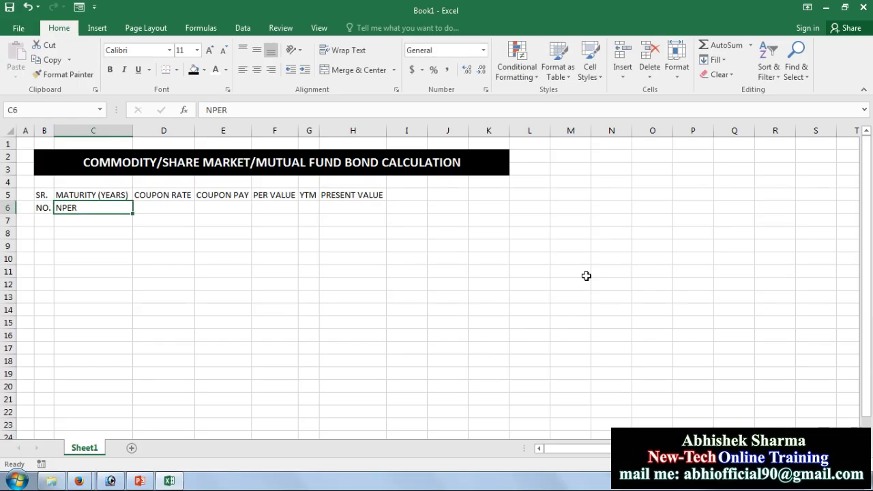
pyautogui.press('Right')
pyautogui.write('INT')
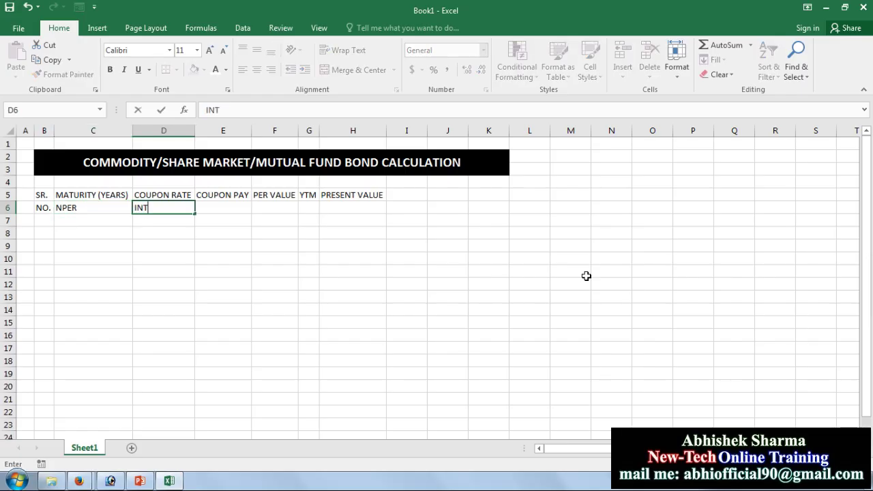
pyautogui.write('EREST')
pyautogui.press('Right')
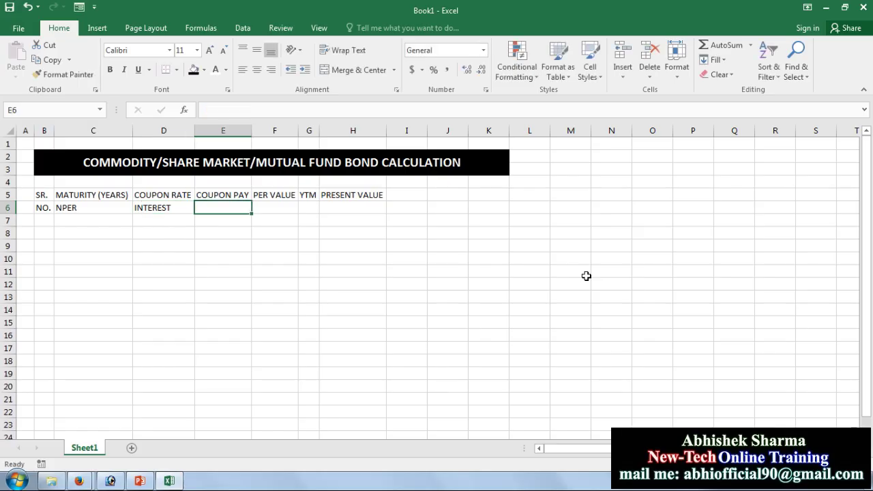
pyautogui.write('PMT')
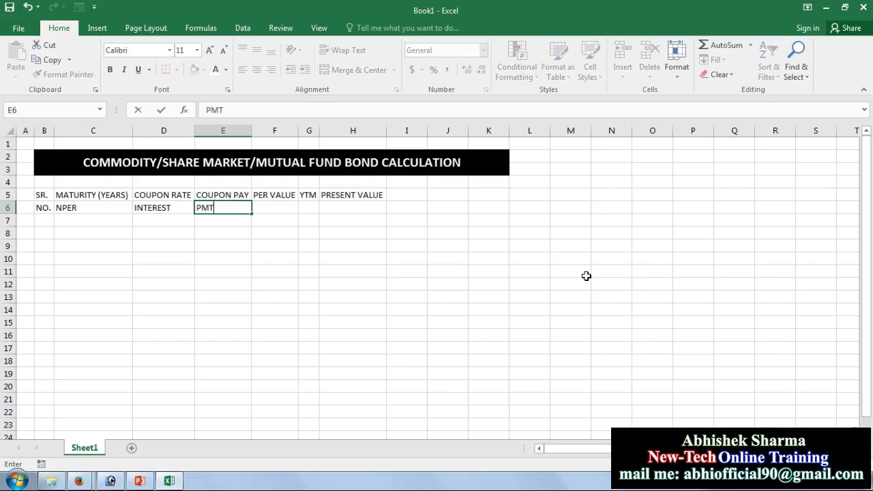
pyautogui.press('Right')
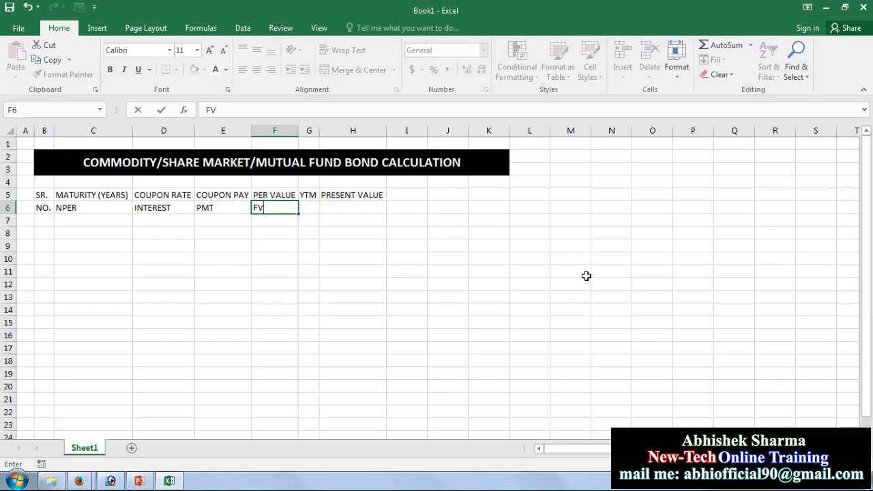
pyautogui.press('Tab')
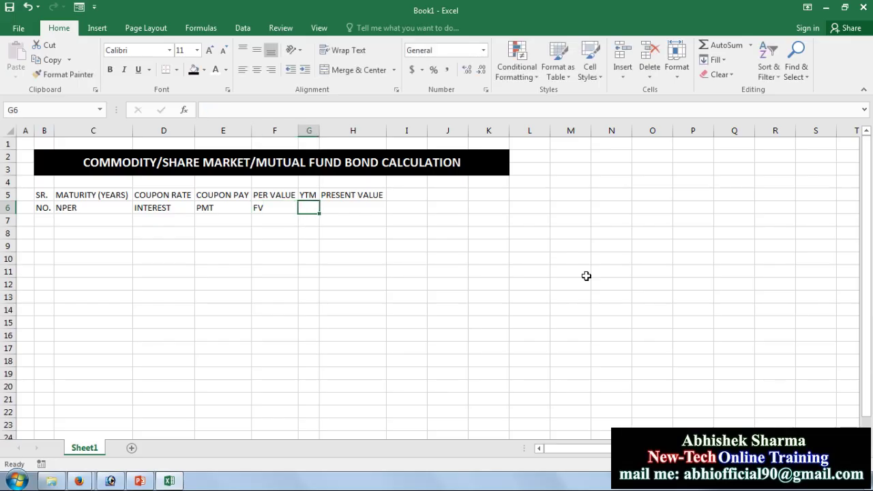
pyautogui.write('RATE')
pyautogui.press('Tab')
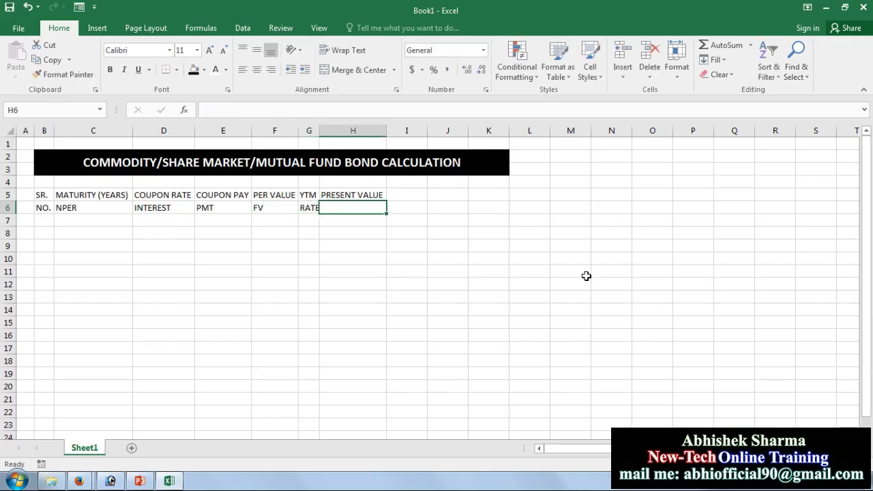
pyautogui.write('PV')
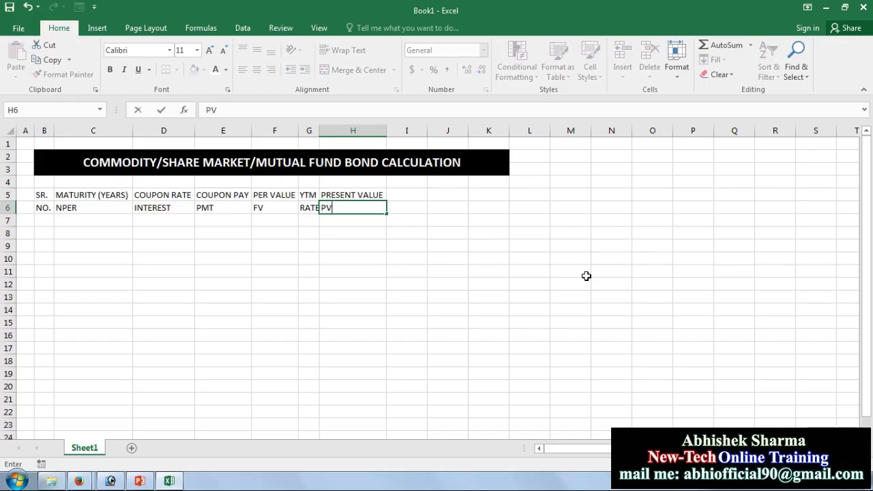
pyautogui.press('Return')
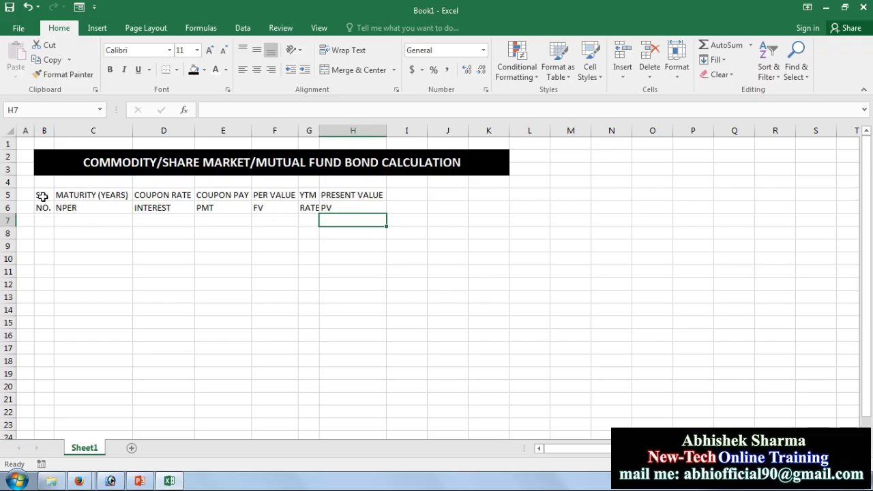
# - AutoFit the column widths of the two header rows B5:H6
pyautogui.moveTo(42, 196); pyautogui.dragTo(355, 207)
pyautogui.click(677, 68)
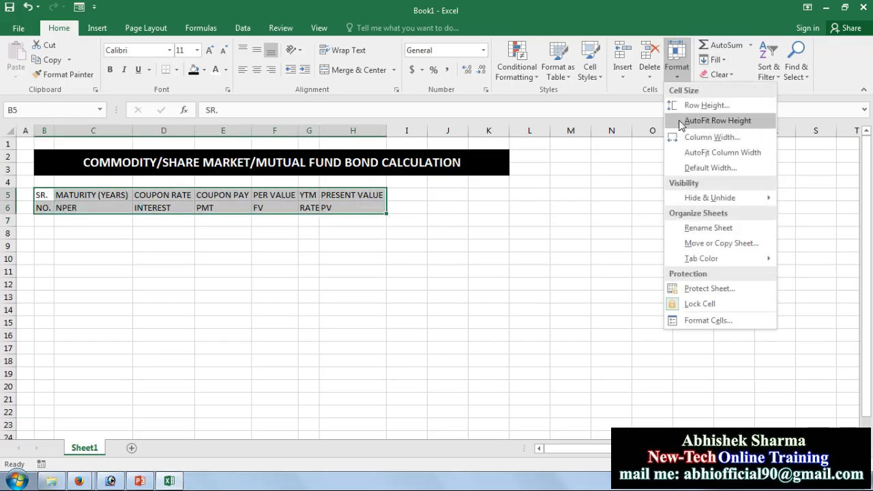
pyautogui.click(703, 150)
pyautogui.click(481, 294)
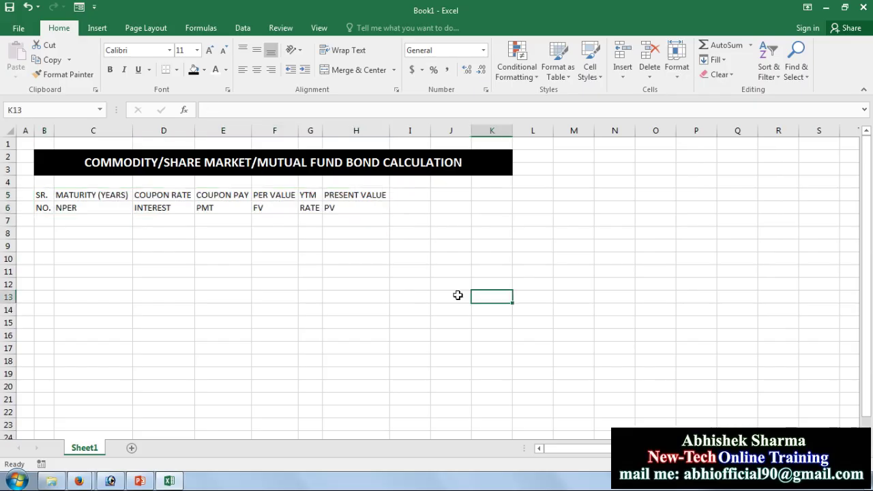
pyautogui.click(250, 248)
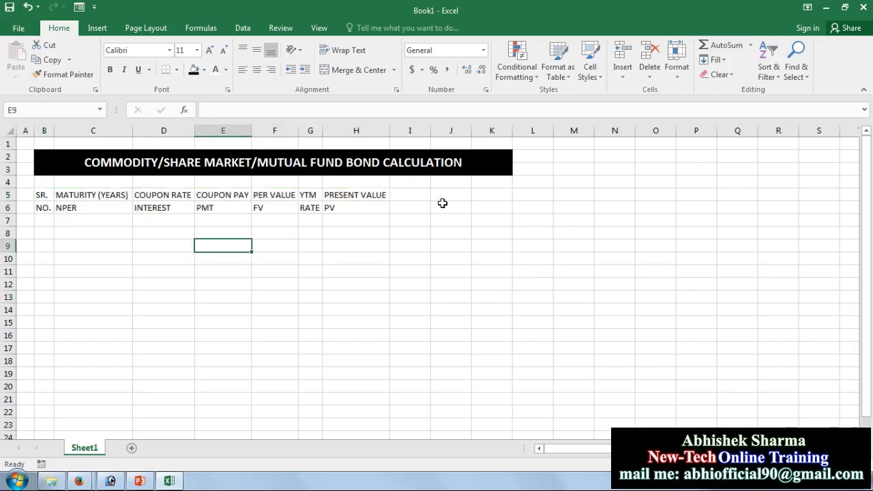
pyautogui.click(93, 236)
# - Number rows 7–16 from 1 to 10 by entering 1, 2, 3 and filling down
pyautogui.click(47, 222)
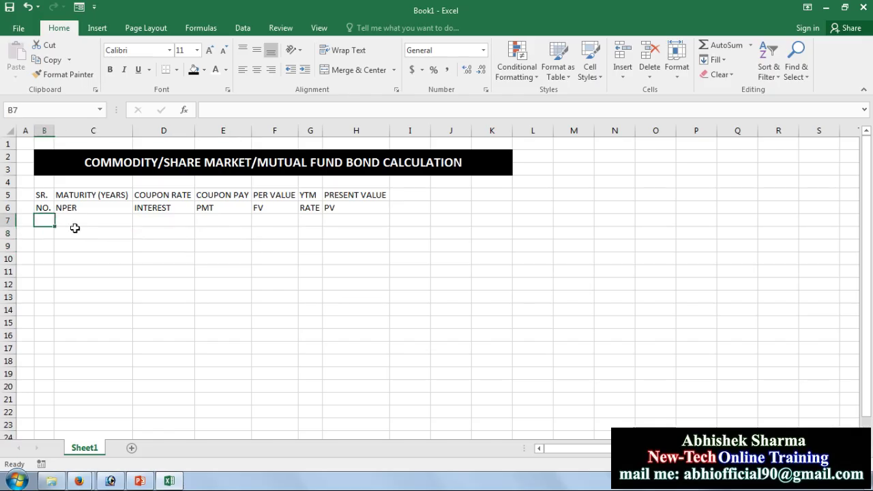
pyautogui.write('1')
pyautogui.press('Return')
pyautogui.write('2')
pyautogui.press('Return')
pyautogui.write('3')
pyautogui.press('Return')
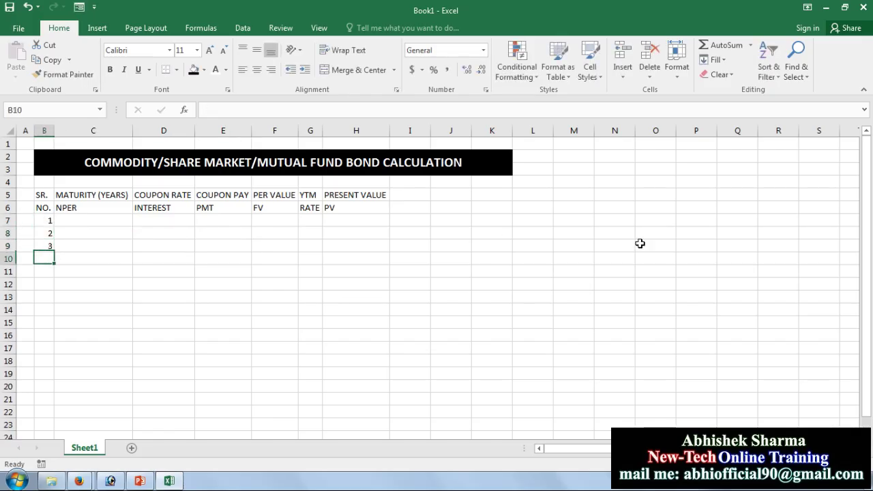
pyautogui.moveTo(46, 222)
pyautogui.mouseDown()
pyautogui.moveTo(49, 356)
pyautogui.moveTo(49, 343)
pyautogui.mouseUp()
pyautogui.click(269, 322)
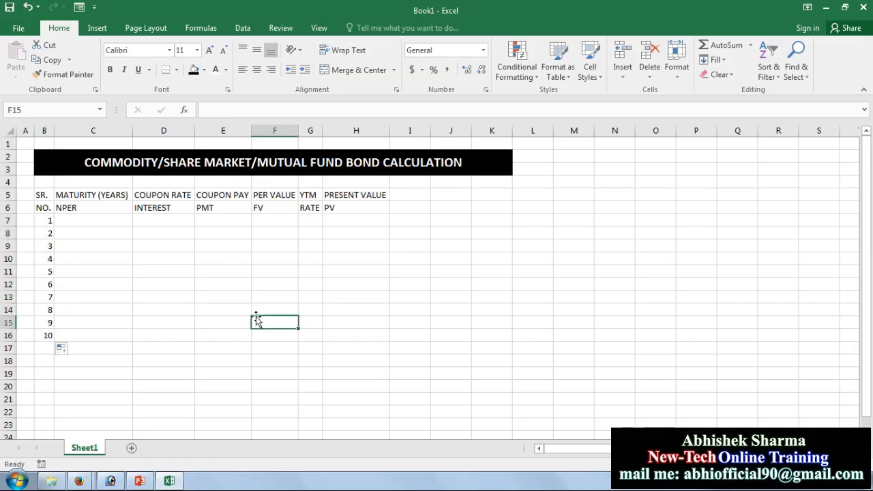
# - Enter maturity years 2, 5, 4, 8, 6, 7, 6, 4, 5, 8 into C7:C16
pyautogui.click(87, 223)
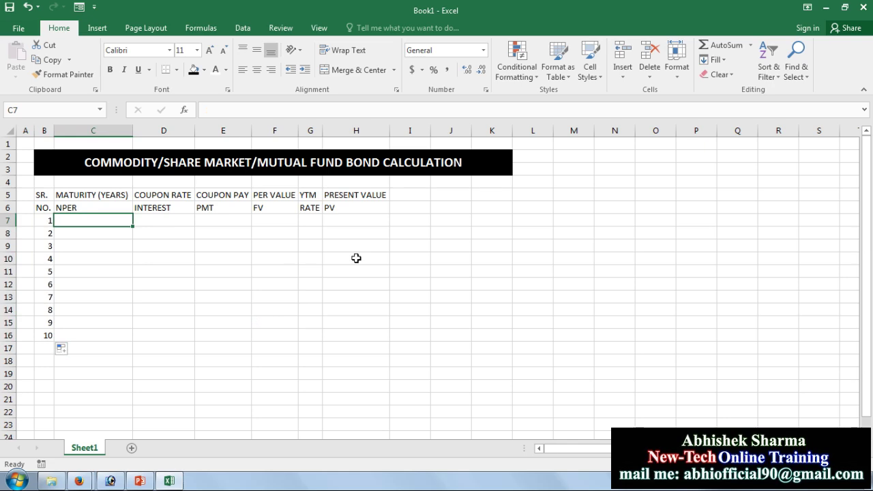
pyautogui.write('2')
pyautogui.press('Return')
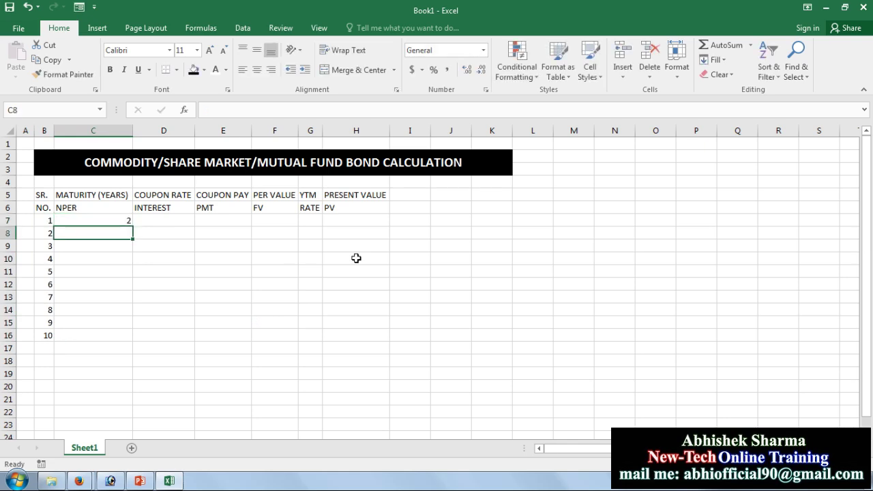
pyautogui.write('5')
pyautogui.press('Return')
pyautogui.write('4')
pyautogui.press('Return')
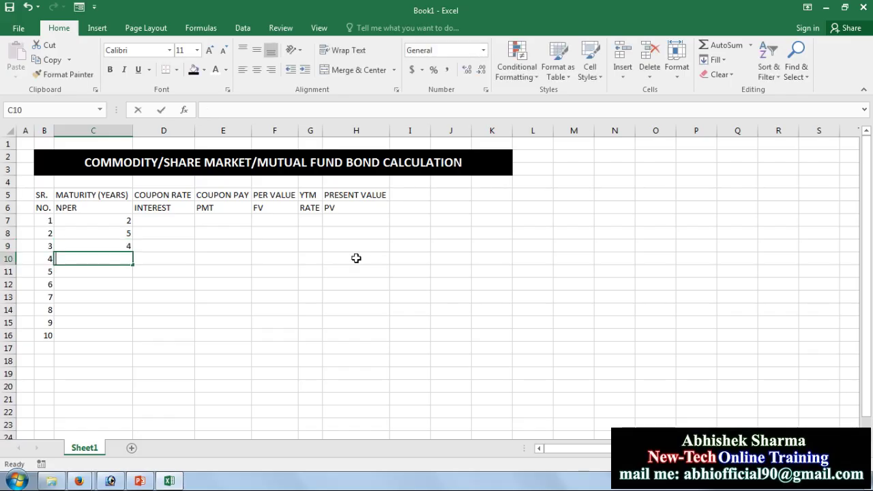
pyautogui.write('8')
pyautogui.press('Return')
pyautogui.write('6')
pyautogui.press('Return')
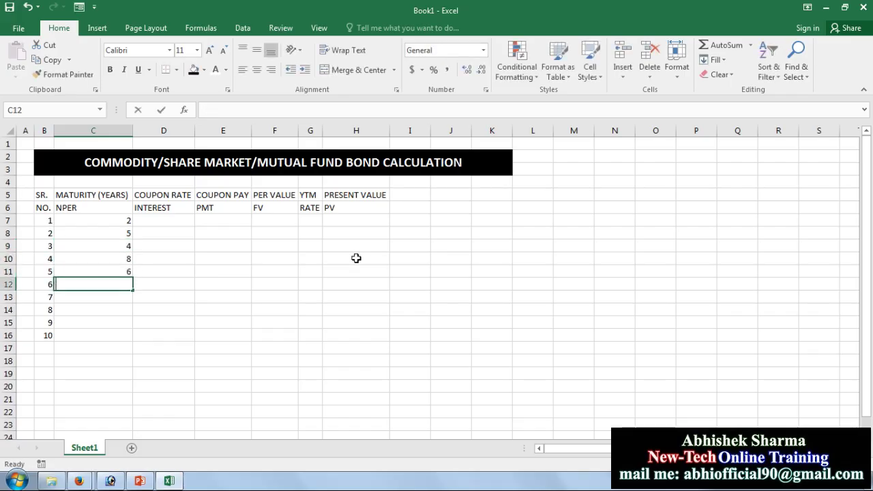
pyautogui.write('7')
pyautogui.press('Return')
pyautogui.write('6')
pyautogui.press('Return')
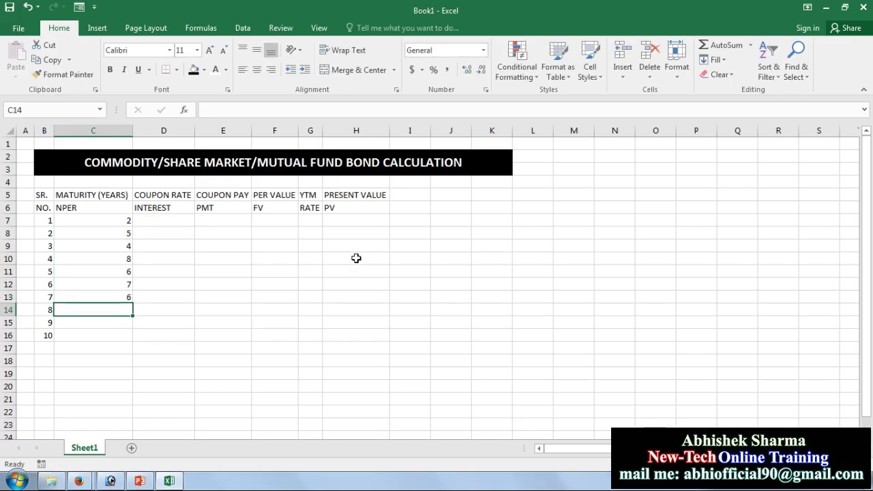
pyautogui.write('4')
pyautogui.press('Return')
pyautogui.write('5')
pyautogui.press('Return')
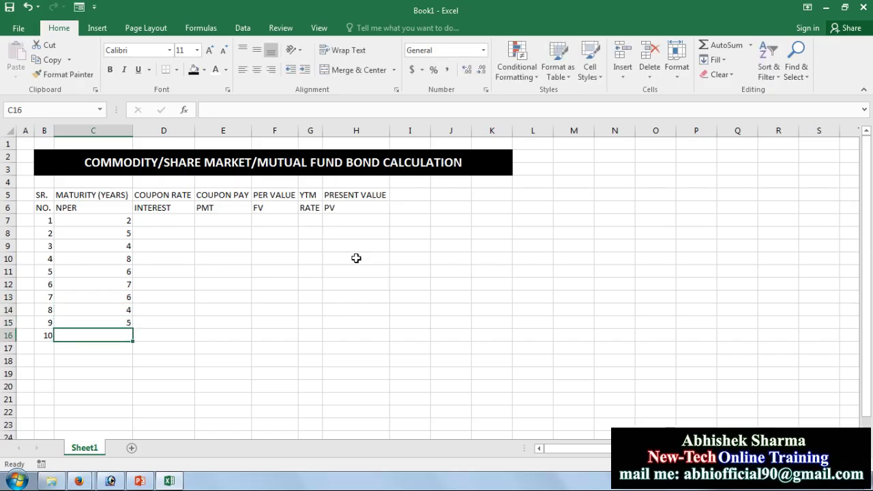
pyautogui.write('8')
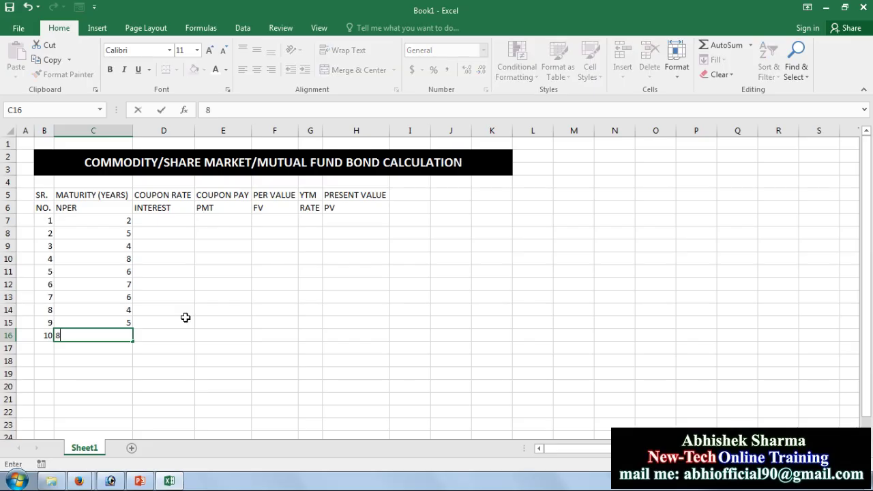
pyautogui.press('Return')
pyautogui.click(167, 219)
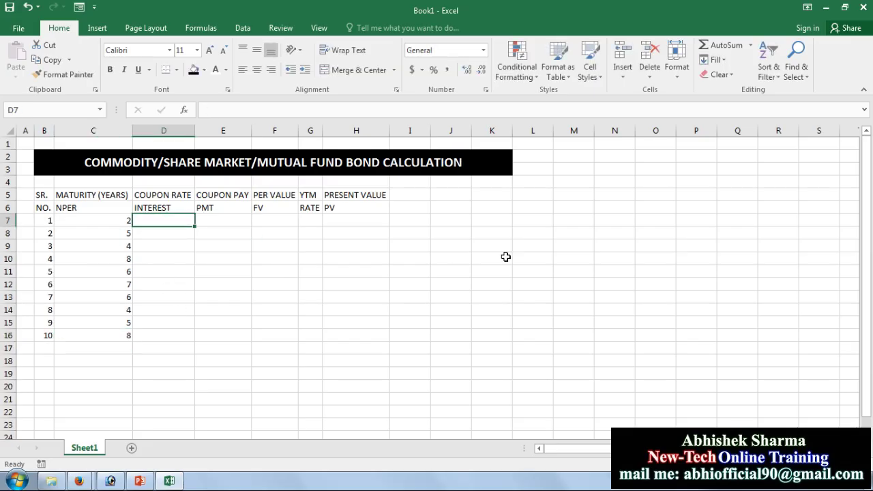
# - Enter a 5% coupon rate in D7 and fill it down to D16
pyautogui.write('5')
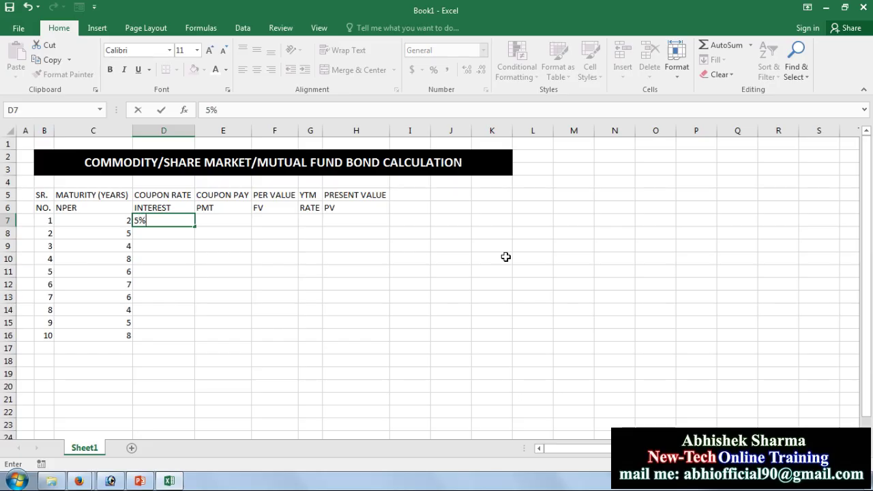
pyautogui.press('Return')
pyautogui.click(177, 222)
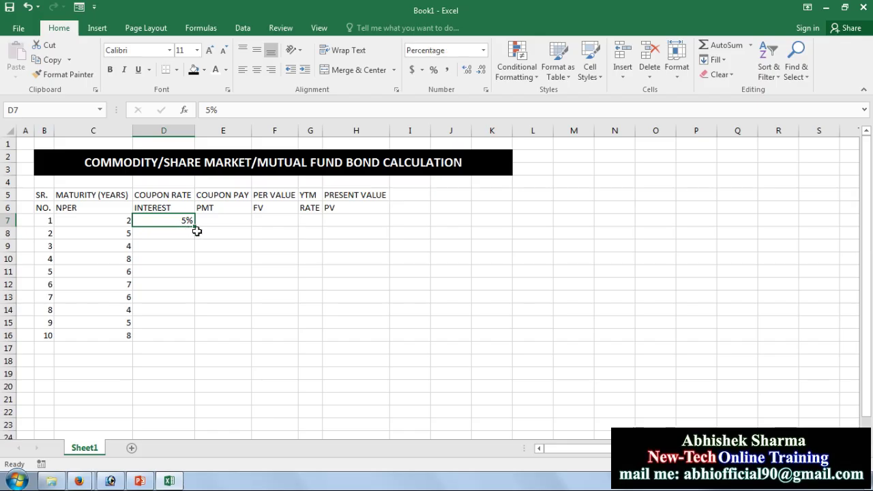
pyautogui.moveTo(196, 227); pyautogui.dragTo(195, 343)
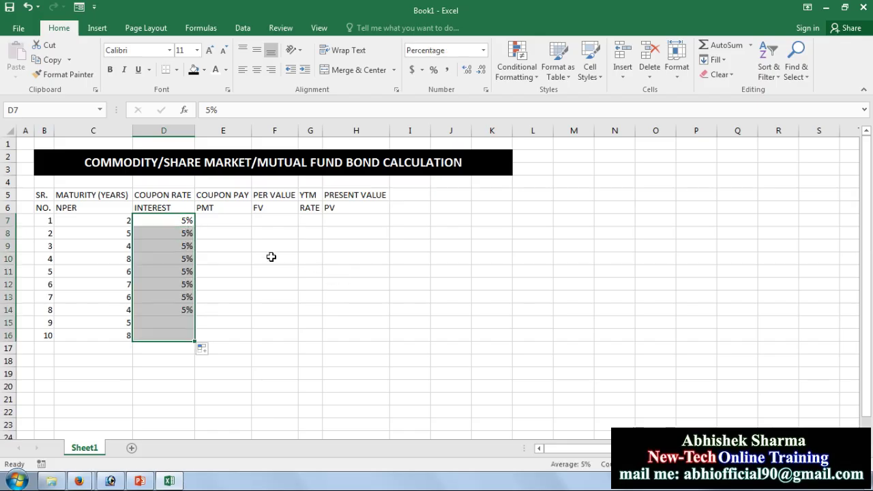
# - Enter a coupon payment of 100 in E7 and fill it down to E16
pyautogui.click(240, 222)
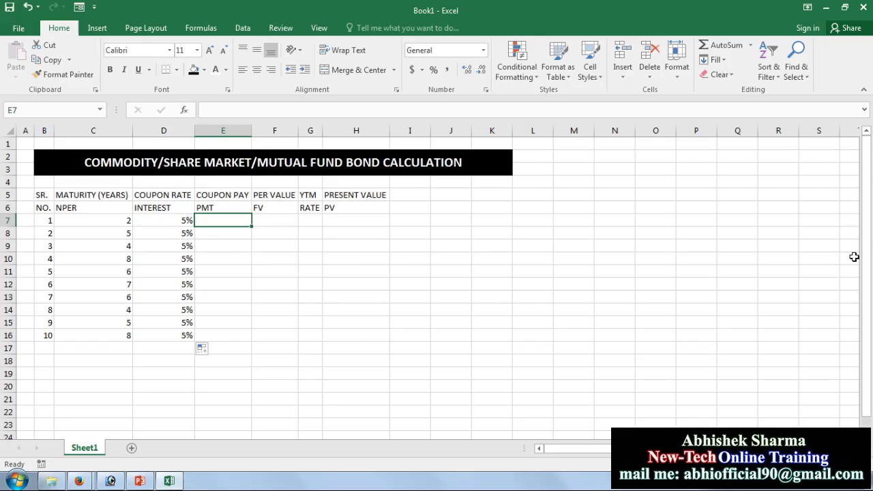
pyautogui.write('1')
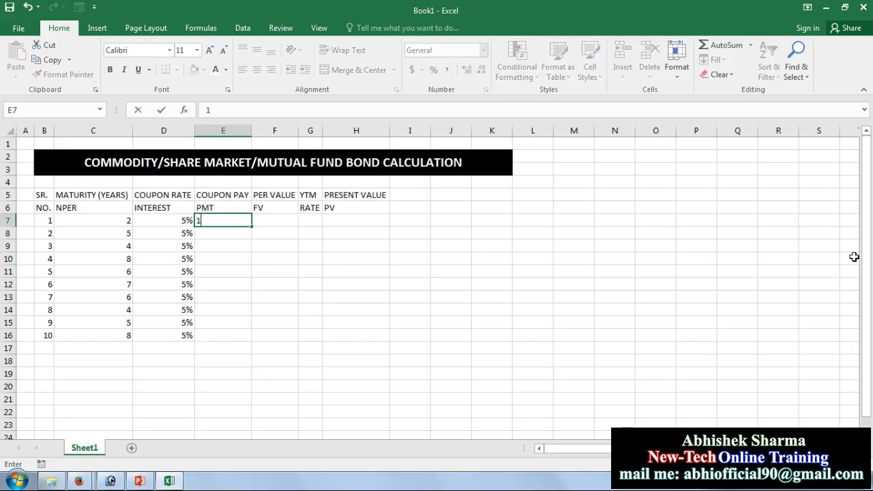
pyautogui.write('00')
pyautogui.press('Return')
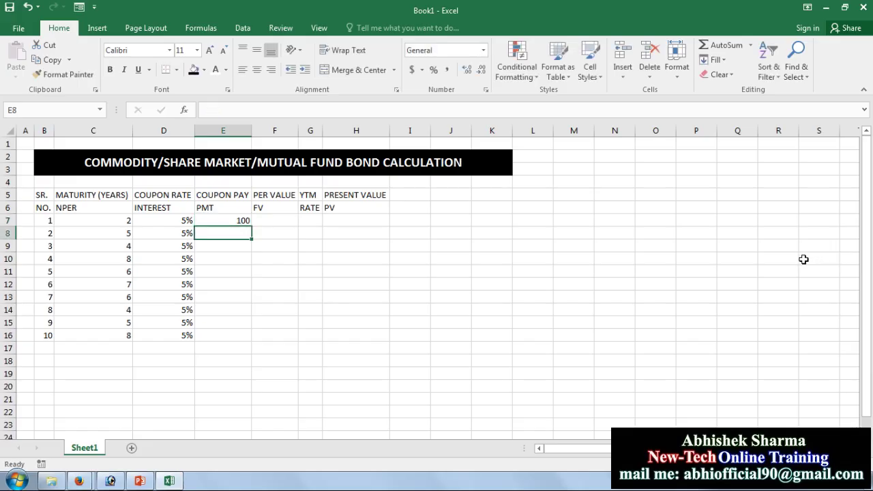
pyautogui.click(239, 220)
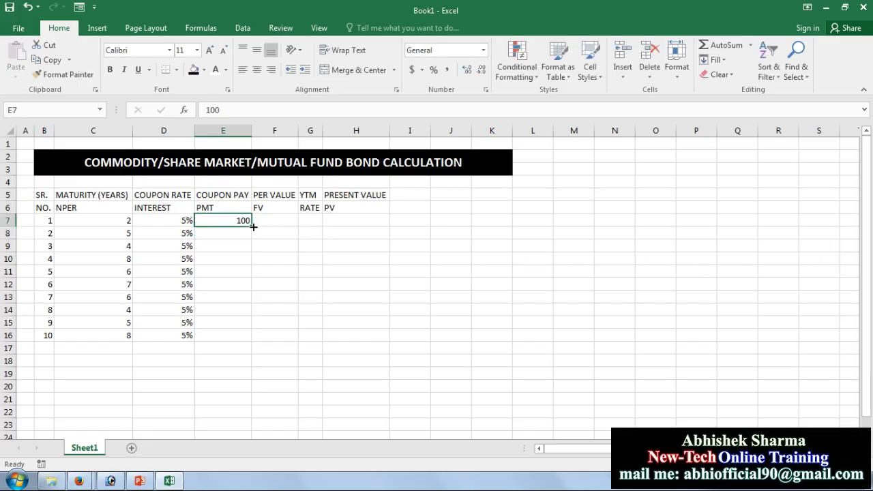
pyautogui.moveTo(252, 227); pyautogui.dragTo(244, 336)
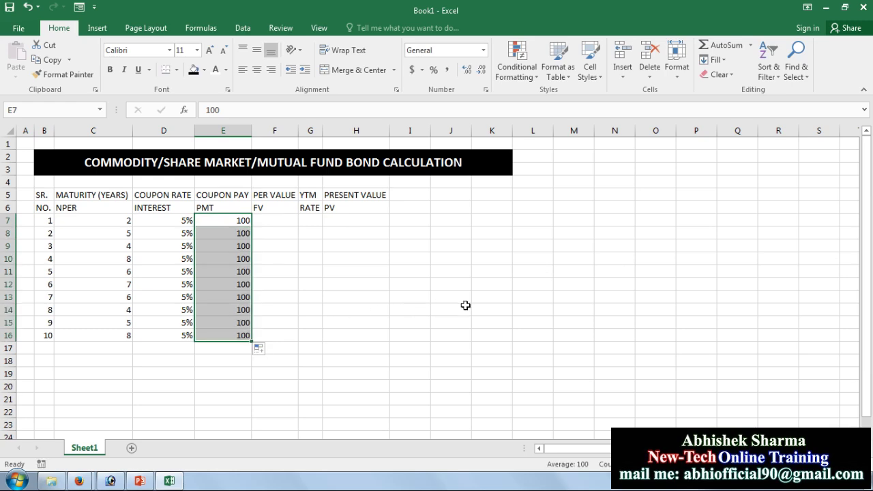
# - Enter per values 15000, 18000, 20000, 45000 and 65000 in F7:F11
pyautogui.click(283, 222)
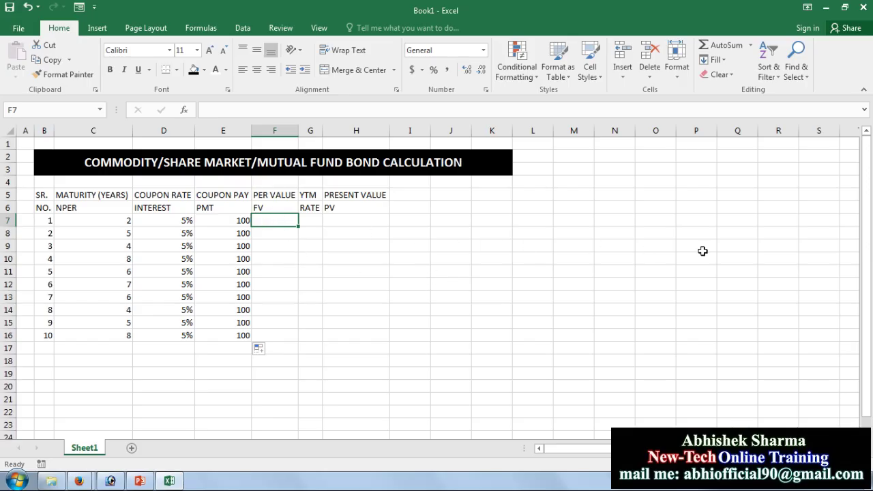
pyautogui.write('15000')
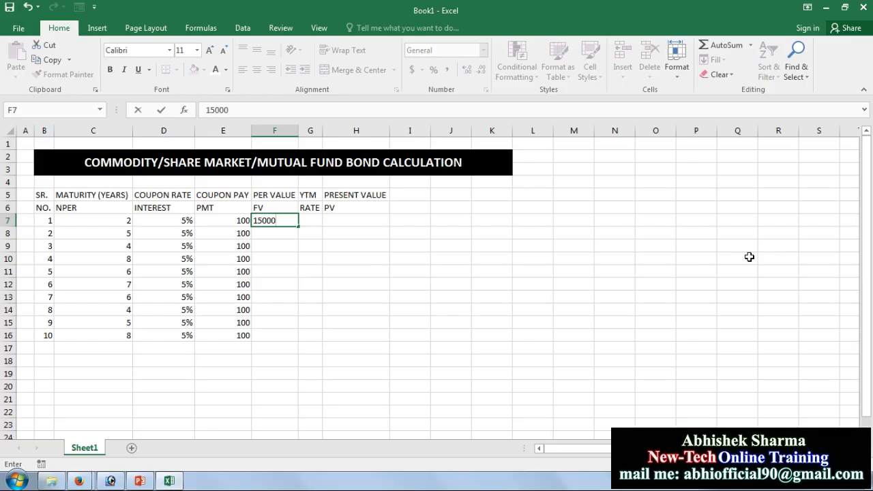
pyautogui.press('Return')
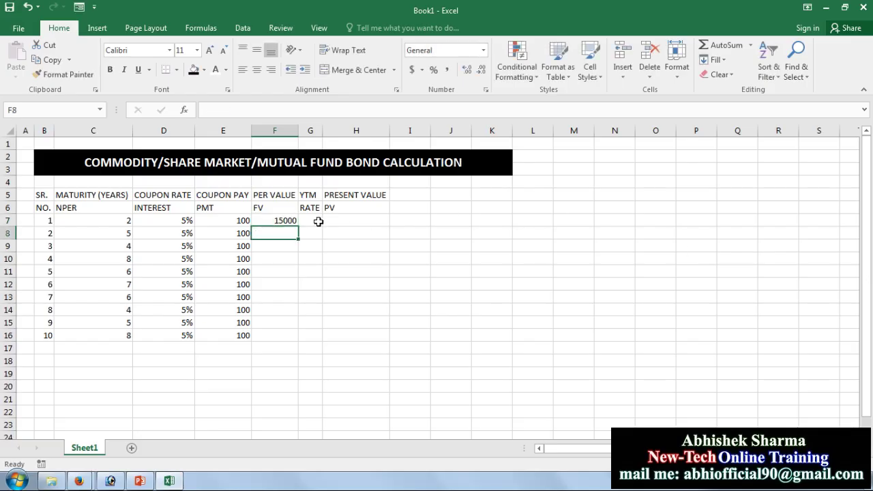
pyautogui.write('18')
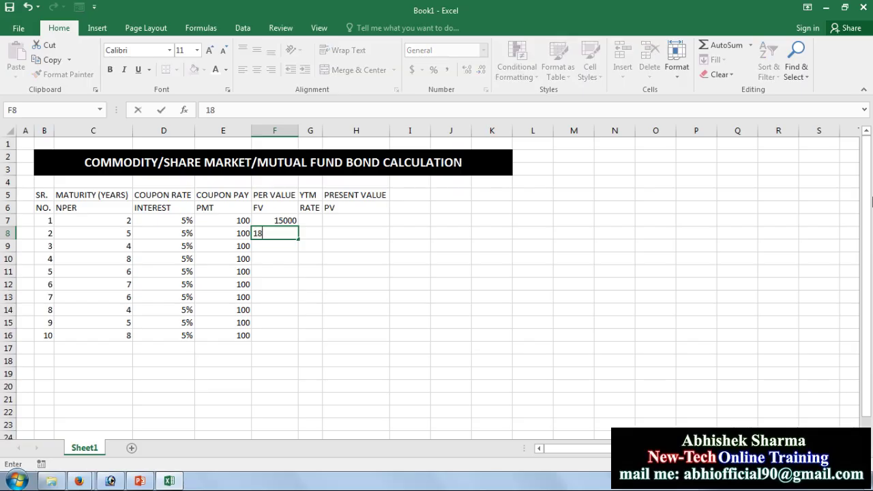
pyautogui.write('000')
pyautogui.press('Return')
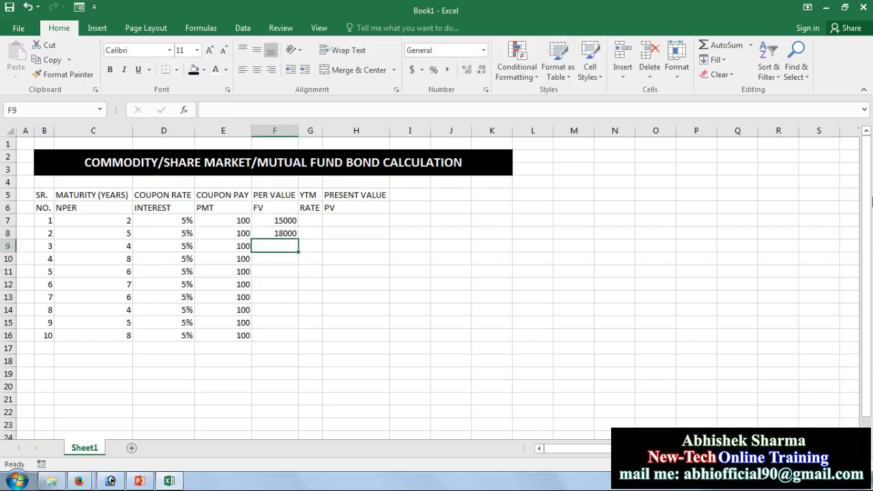
pyautogui.write('20000')
pyautogui.press('Return')
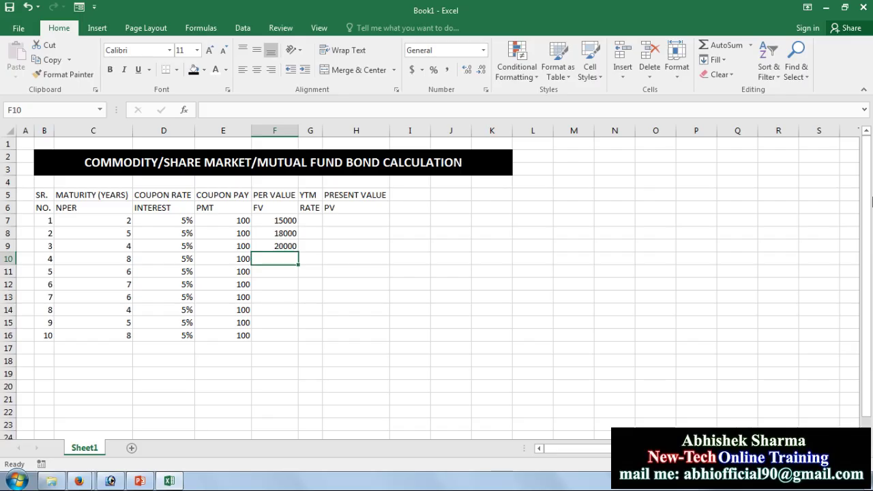
pyautogui.write('45000')
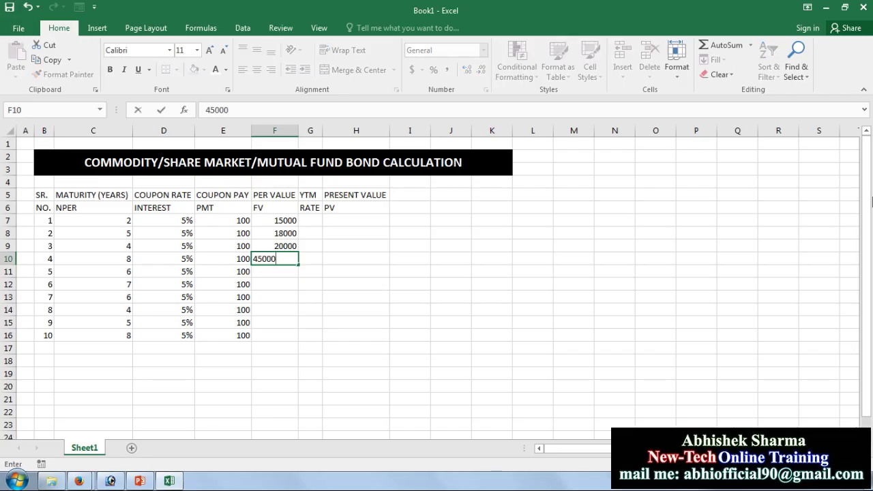
pyautogui.press('Return')
pyautogui.write('6500')
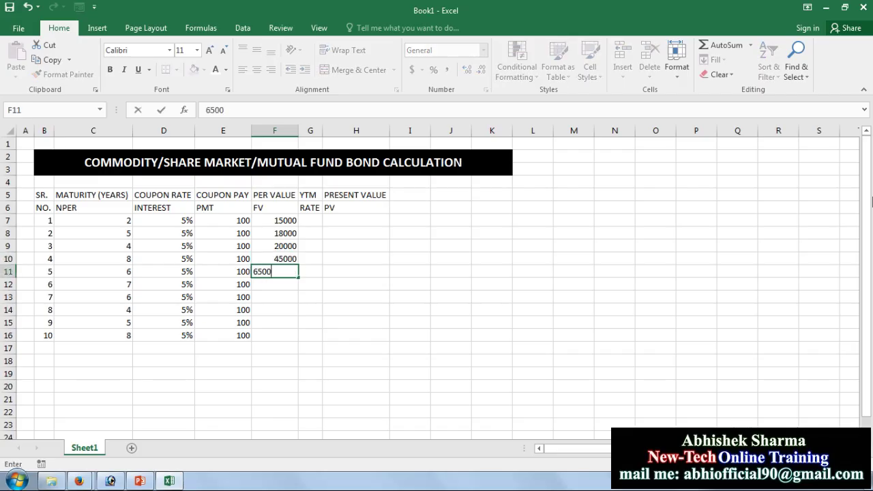
pyautogui.write('0')
pyautogui.press('Return')
# - Enter per values 50000, 45000, 35000, 25000 and 28000 in F12:F16
pyautogui.write('50000')
pyautogui.press('Return')
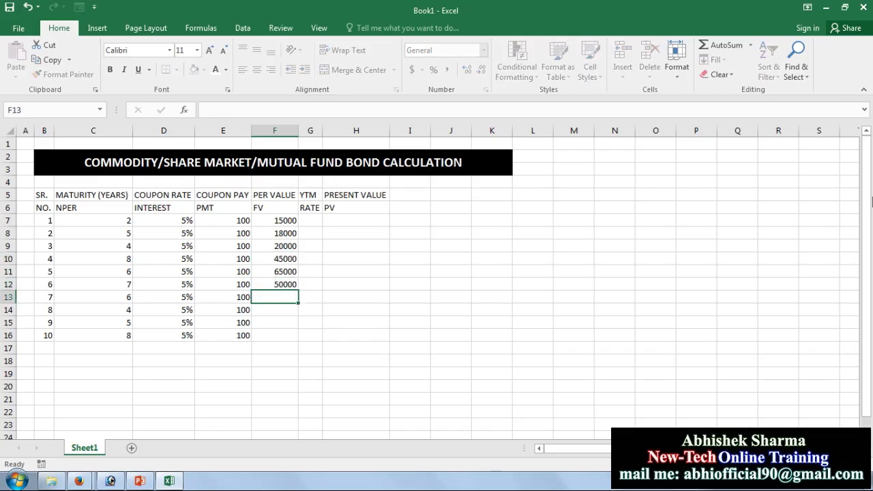
pyautogui.write('45000')
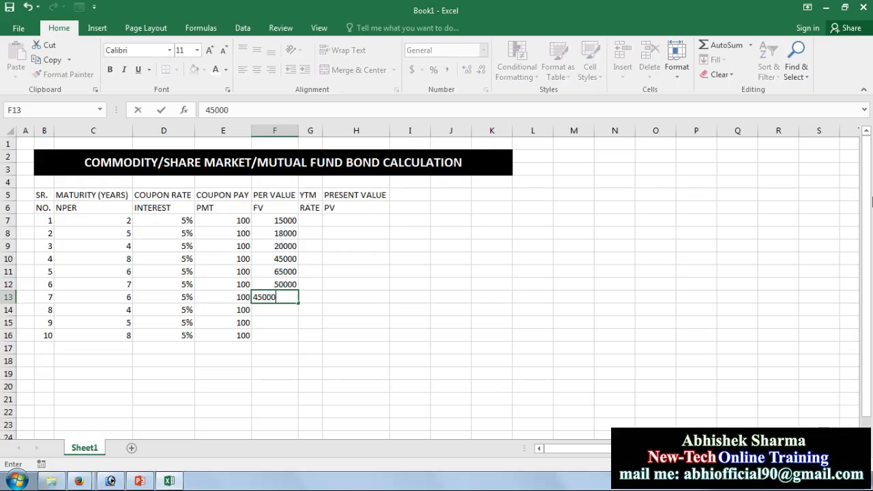
pyautogui.press('Return')
pyautogui.write('350000')
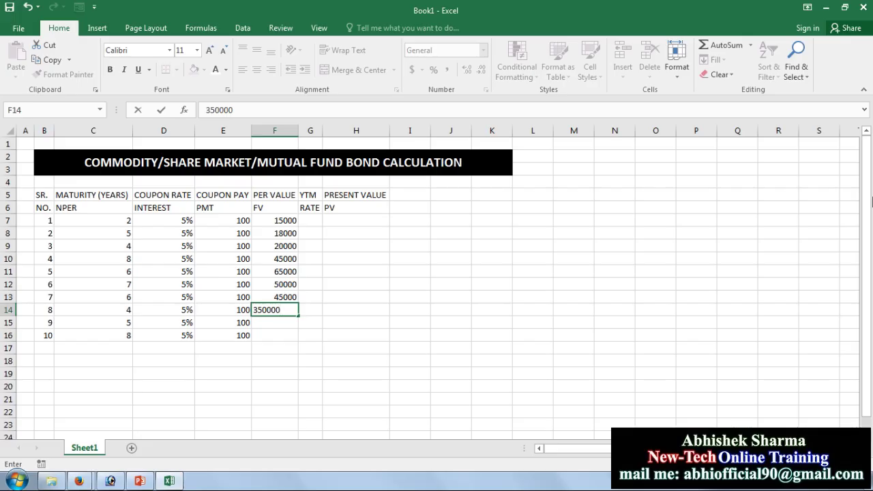
pyautogui.press('Return')
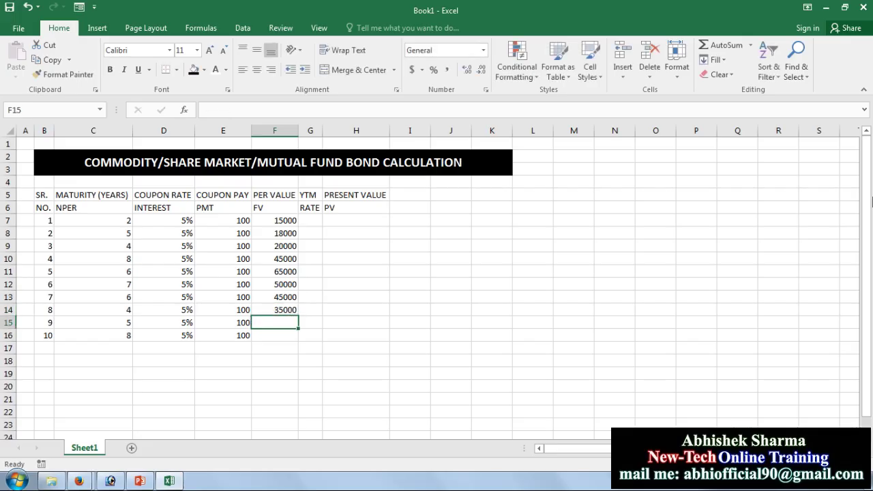
pyautogui.write('25000')
pyautogui.press('Return')
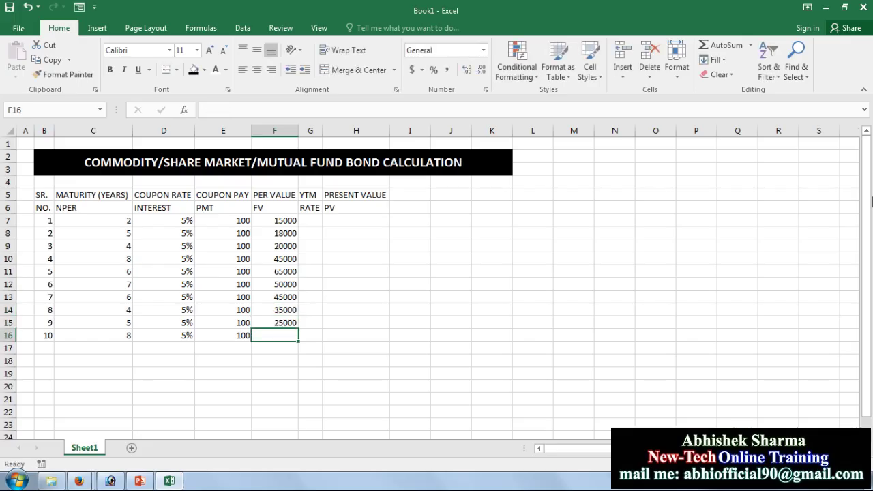
pyautogui.write('28000')
pyautogui.press('Return')
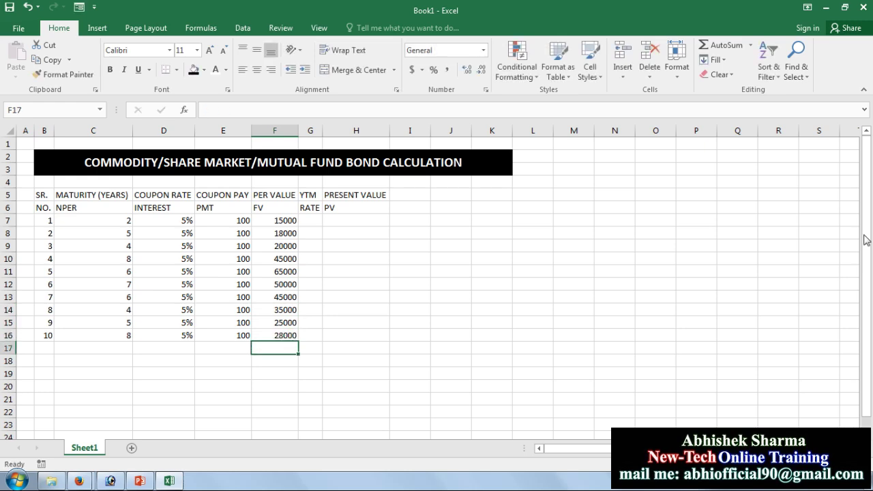
# - Overwrite coupon payments in E8:E11 with 150, 250, 350 and 450
pyautogui.click(218, 232)
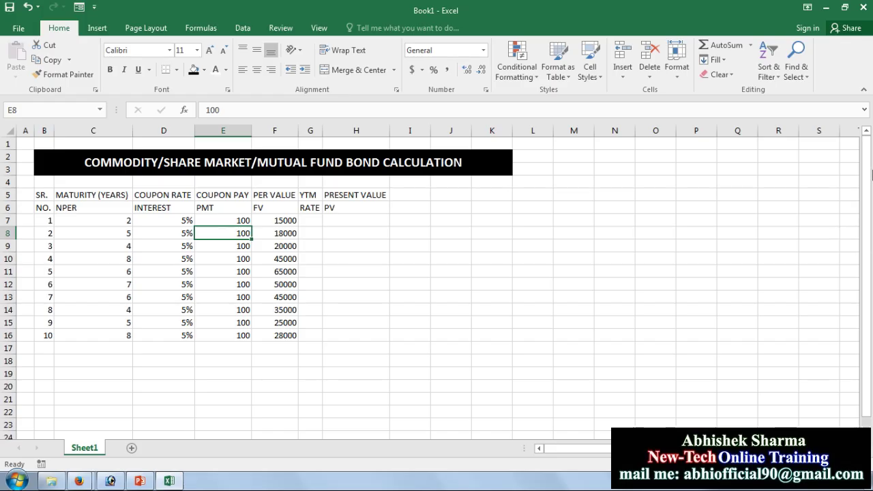
pyautogui.write('150')
pyautogui.press('Return')
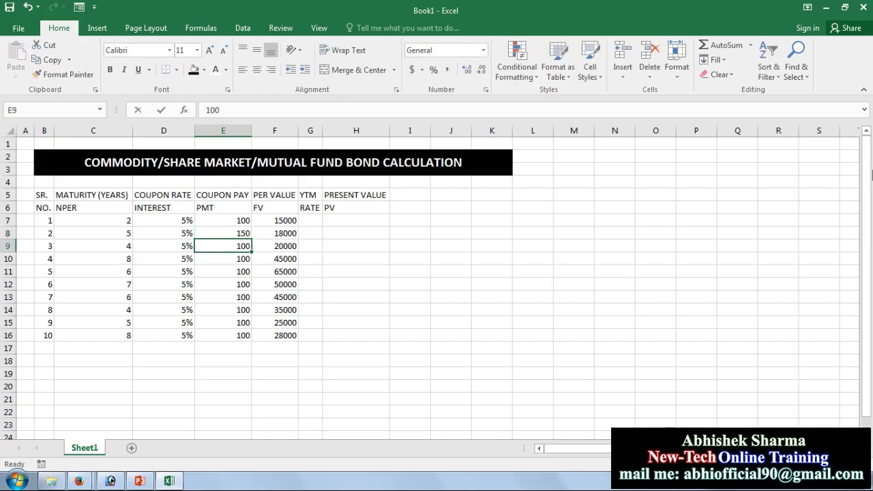
pyautogui.write('250')
pyautogui.press('Return')
pyautogui.write('350')
pyautogui.press('Return')
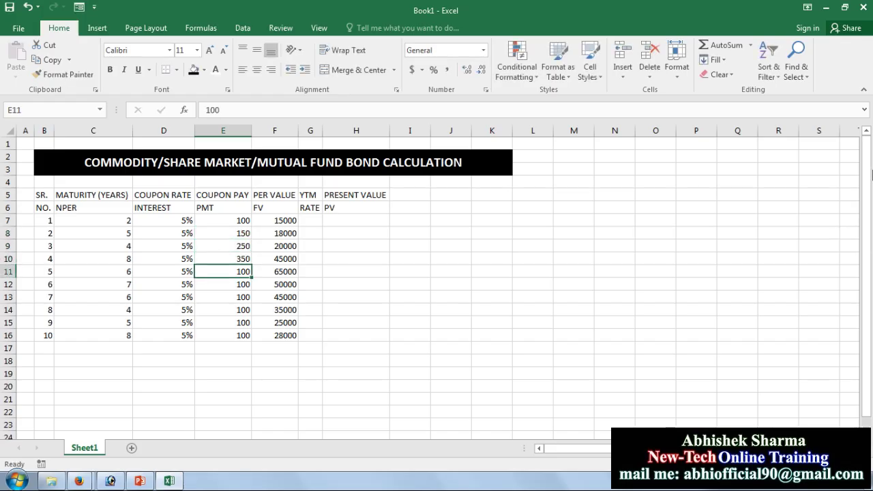
pyautogui.write('450')
pyautogui.press('Return')
# - Overwrite coupon payments in E12:E16 with 550, 600, 450, 350 and 270
pyautogui.write('550')
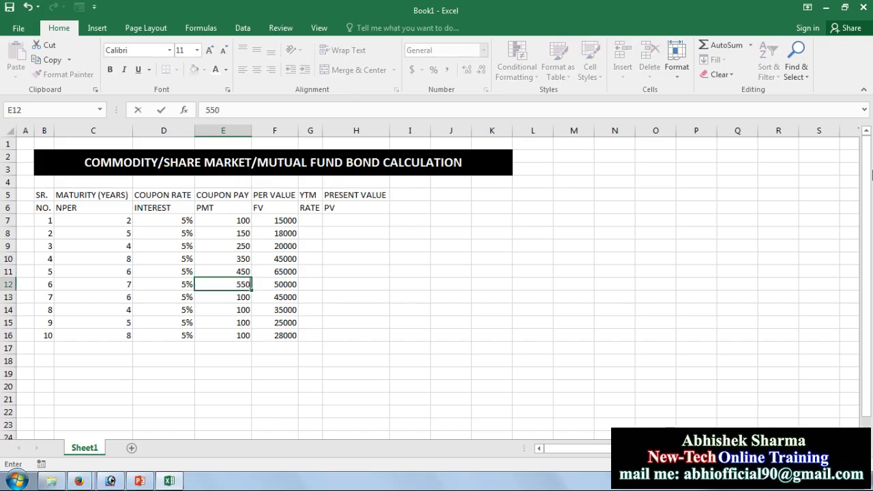
pyautogui.press('Return')
pyautogui.write('60')
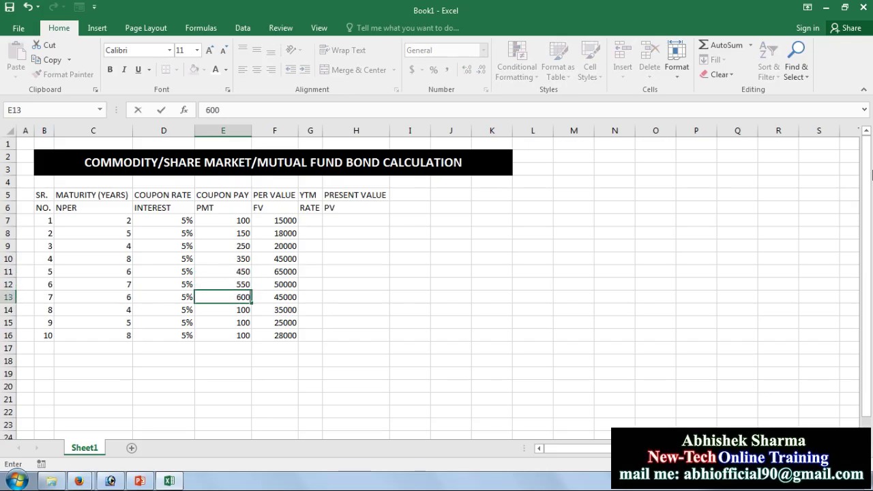
pyautogui.press('Return')
pyautogui.write('450')
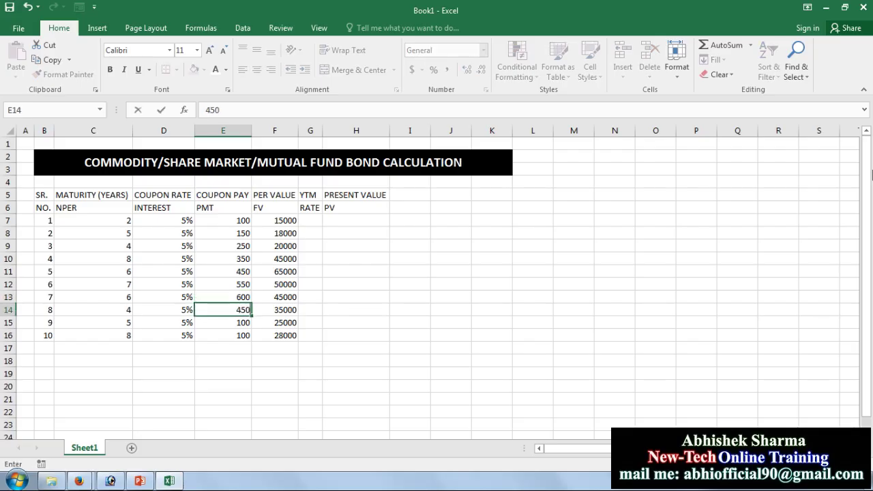
pyautogui.press('Return')
pyautogui.write('350')
pyautogui.press('Return')
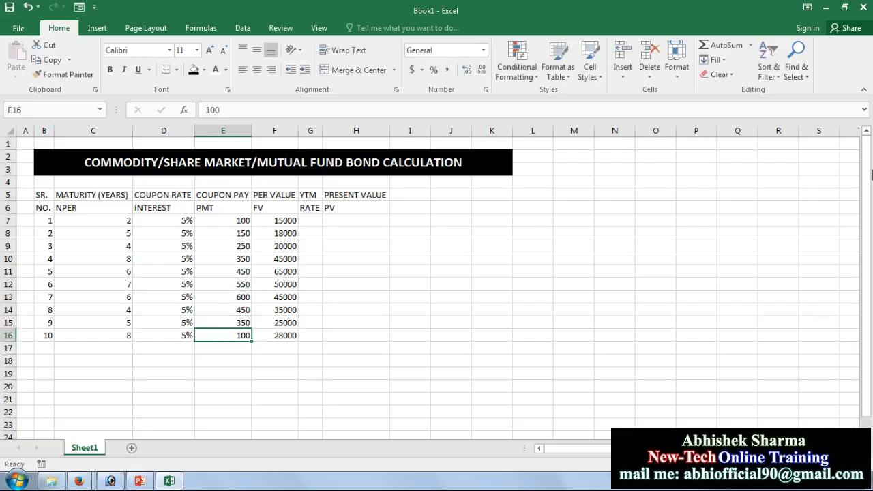
pyautogui.write('270')
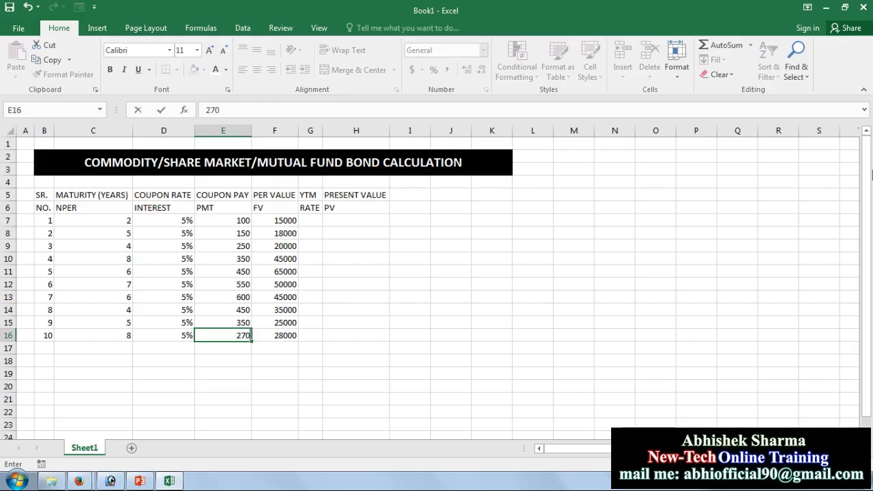
pyautogui.press('Return')
pyautogui.click(309, 222)
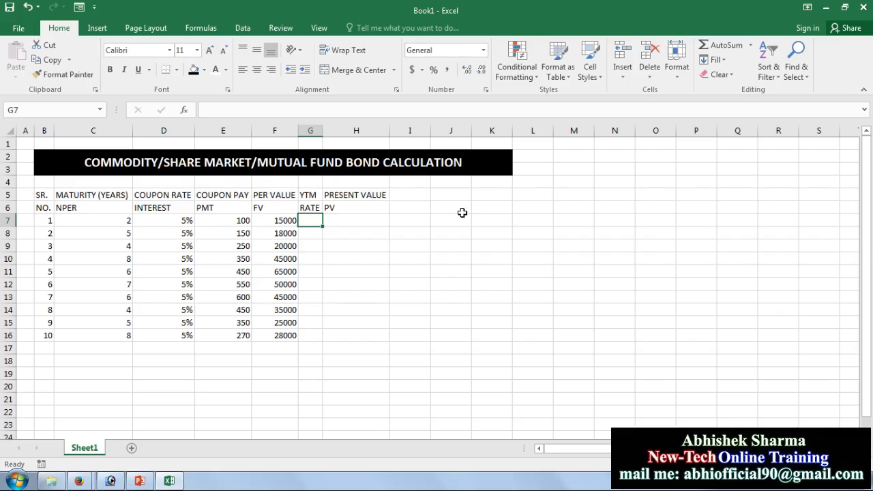
# - Enter YTM rates 8%, 9, 10, 6 and 7 in G7:G11
pyautogui.write('8')
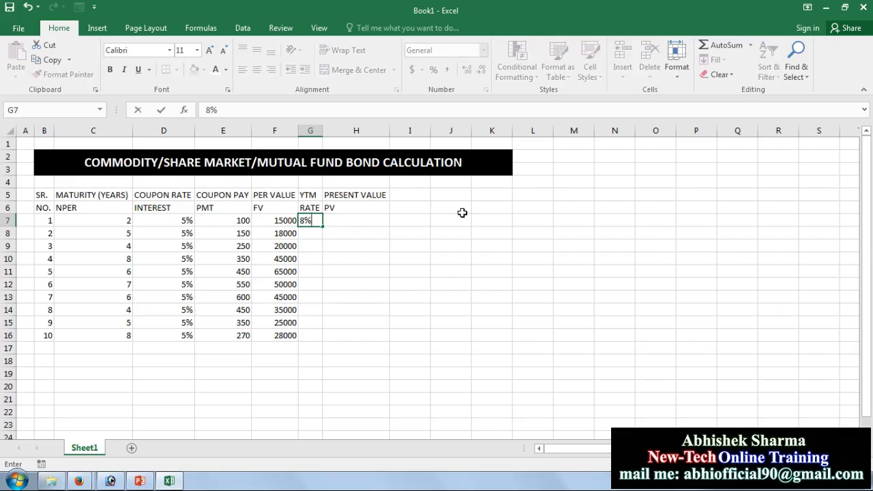
pyautogui.press('Return')
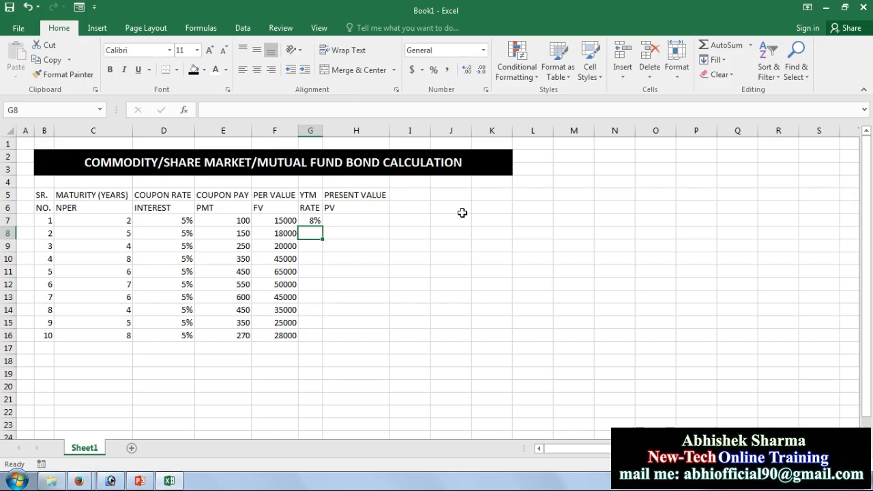
pyautogui.write('9')
pyautogui.press('Return')
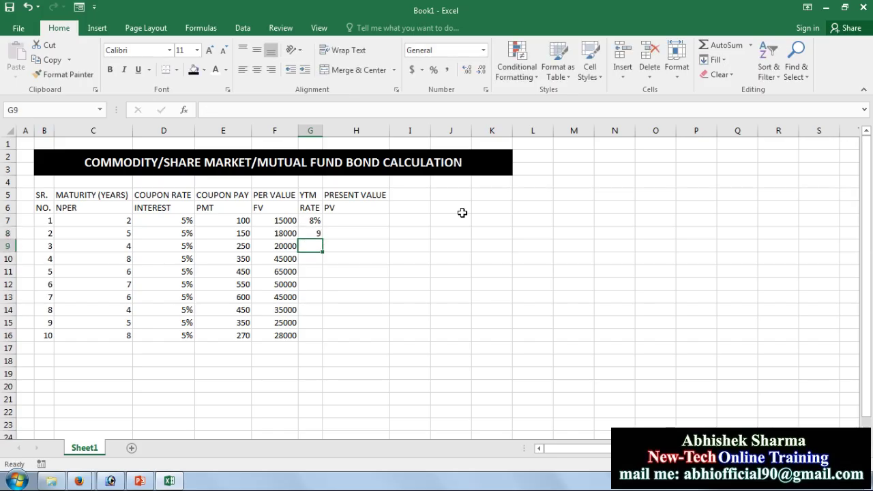
pyautogui.write('10')
pyautogui.press('Return')
pyautogui.write('6')
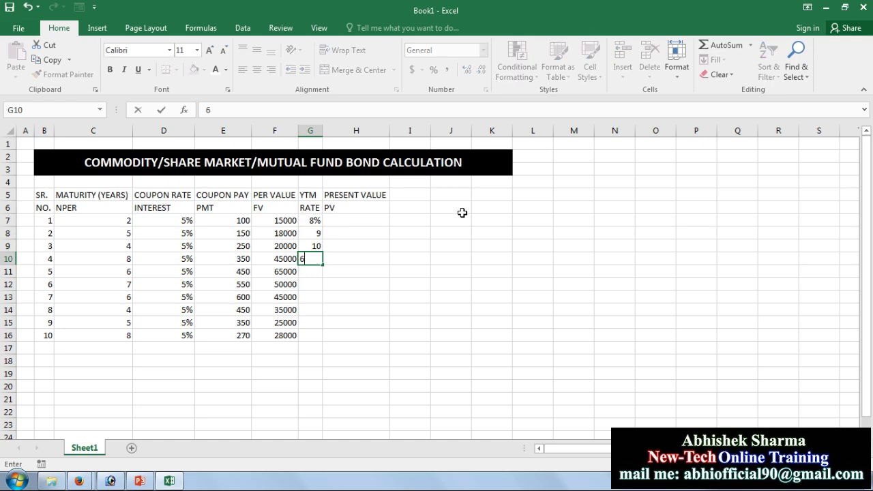
pyautogui.press('Return')
pyautogui.write('7')
pyautogui.press('Return')
# - Enter YTM rates 9, 7, 5, 6 and 4 in G12:G16
pyautogui.write('9')
pyautogui.press('Return')
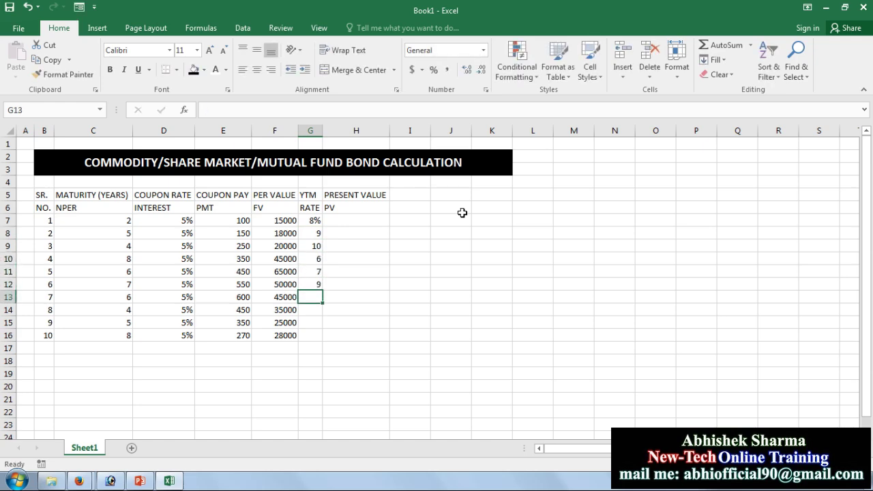
pyautogui.write('7')
pyautogui.press('Return')
pyautogui.write('5')
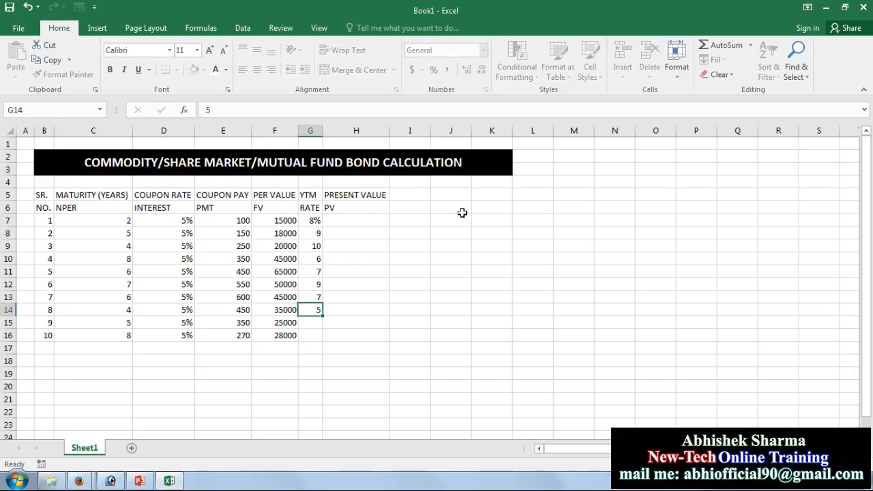
pyautogui.press('Return')
pyautogui.write('6')
pyautogui.press('Return')
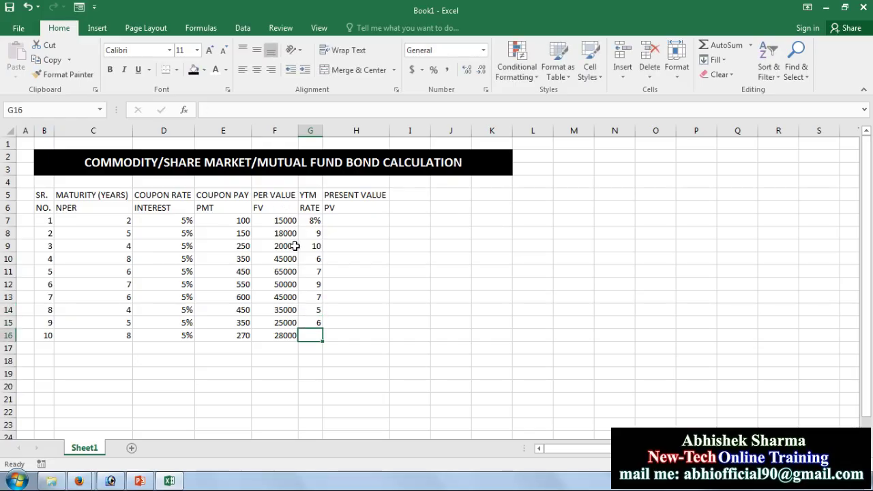
pyautogui.write('4')
pyautogui.press('Return')
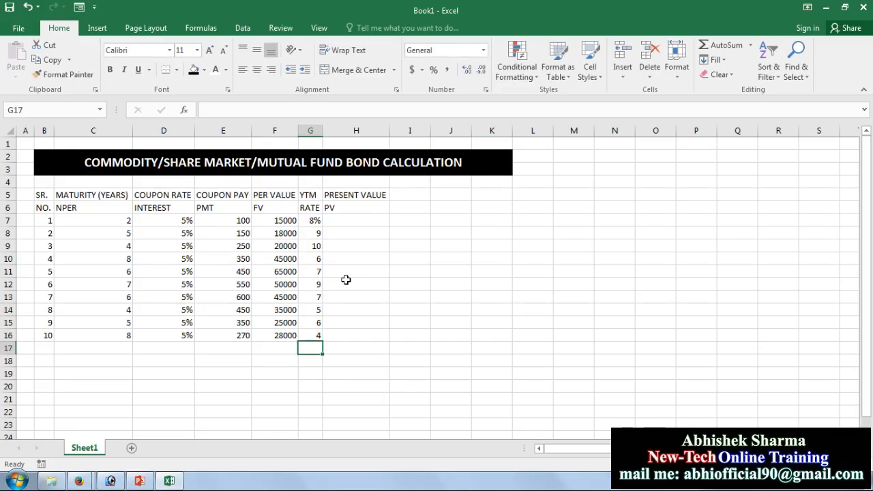
# - Format the YTM rates G7:G16 as percentages, then add and remove decimal places
pyautogui.moveTo(313, 218); pyautogui.dragTo(314, 334)
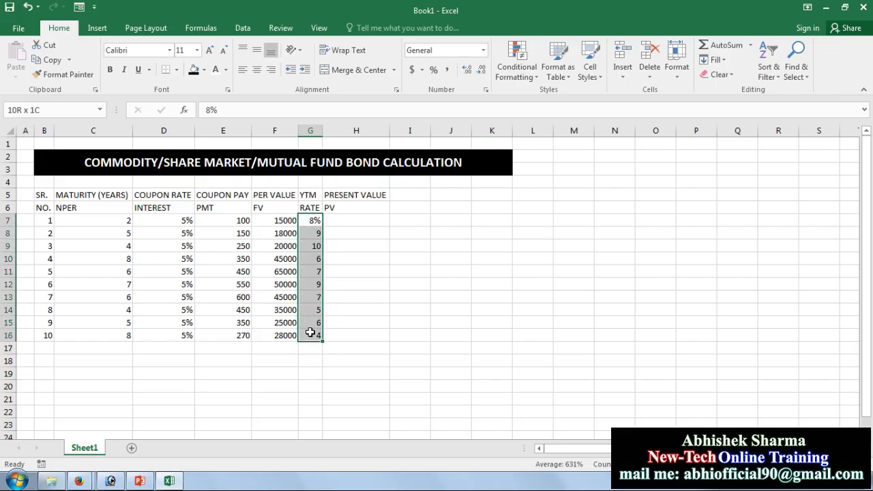
pyautogui.click(434, 73)
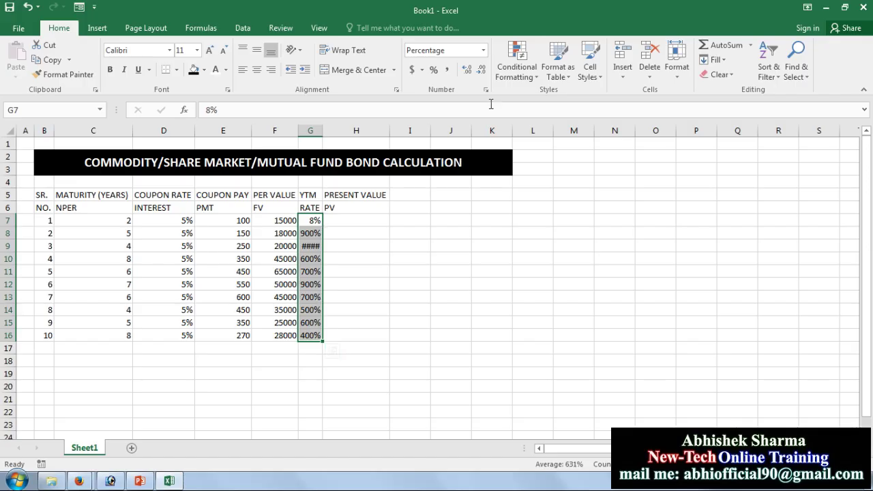
pyautogui.click(467, 70)
pyautogui.click(467, 69)
pyautogui.click(481, 70)
pyautogui.click(480, 70)
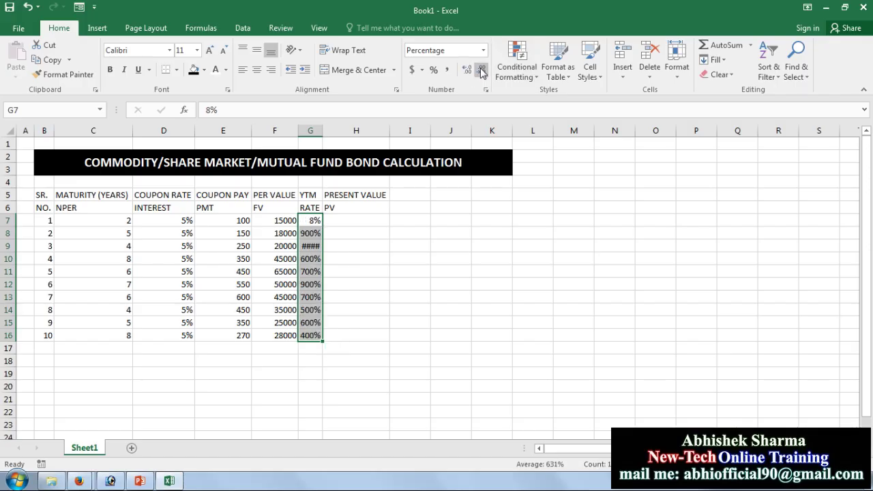
pyautogui.click(425, 295)
# - Autofit column G so the percentage rates fit
pyautogui.moveTo(311, 232); pyautogui.dragTo(310, 335)
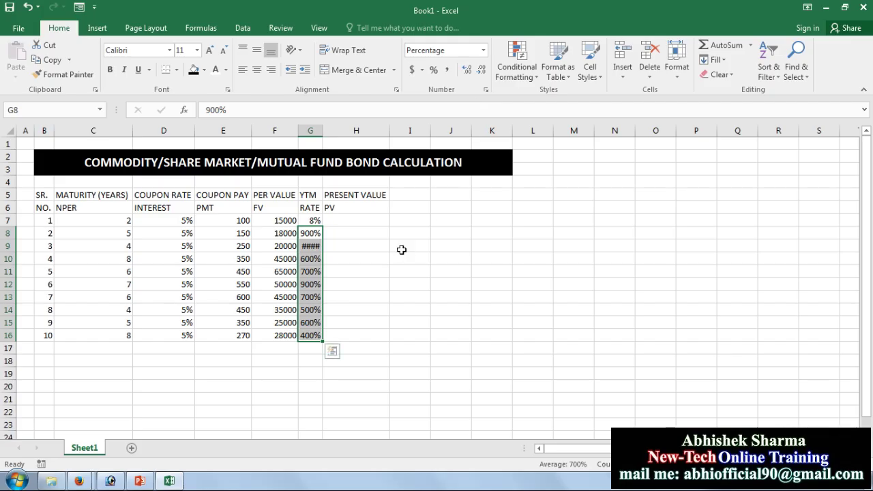
pyautogui.doubleClick(322, 130)
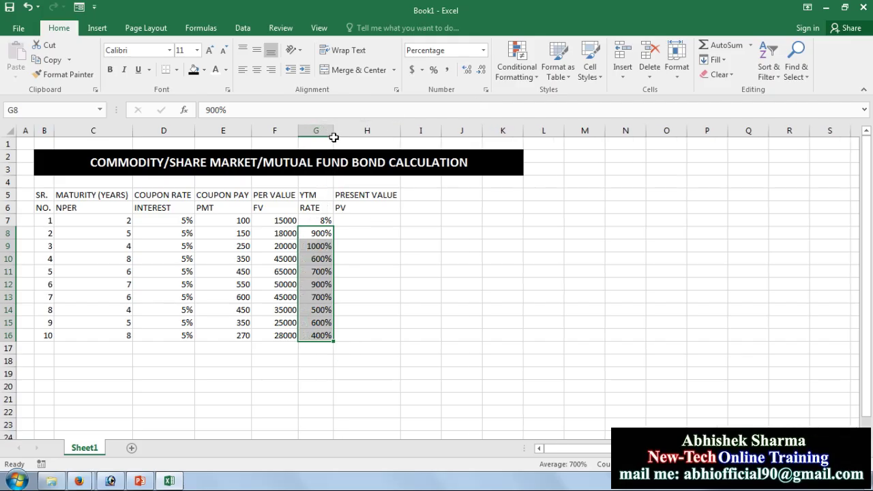
pyautogui.click(365, 262)
# - Adjust decimals on G8:G16 and return the rates to whole percentages
pyautogui.moveTo(317, 234); pyautogui.dragTo(315, 334)
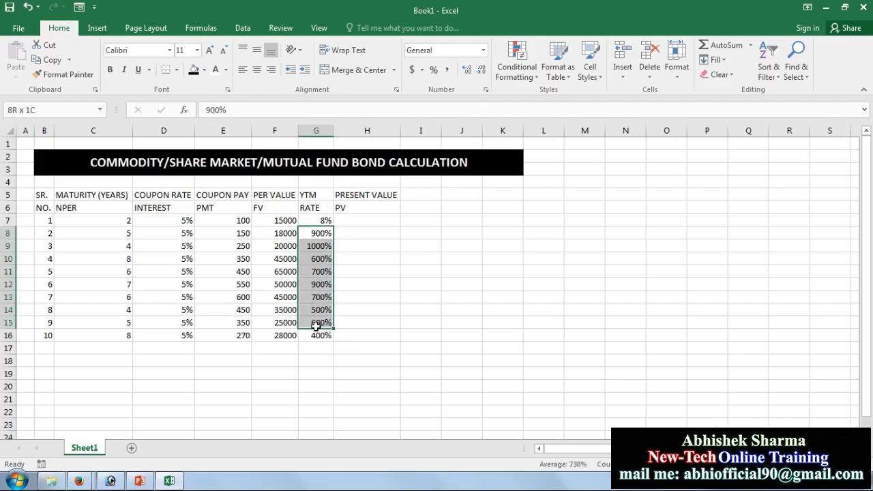
pyautogui.click(467, 69)
pyautogui.click(467, 69)
pyautogui.click(467, 70)
pyautogui.click(481, 70)
pyautogui.click(481, 70)
pyautogui.click(481, 70)
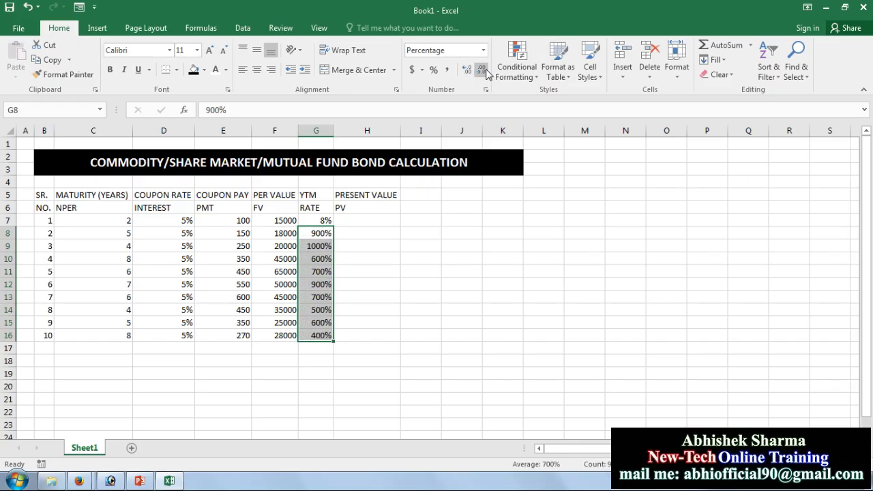
pyautogui.click(462, 246)
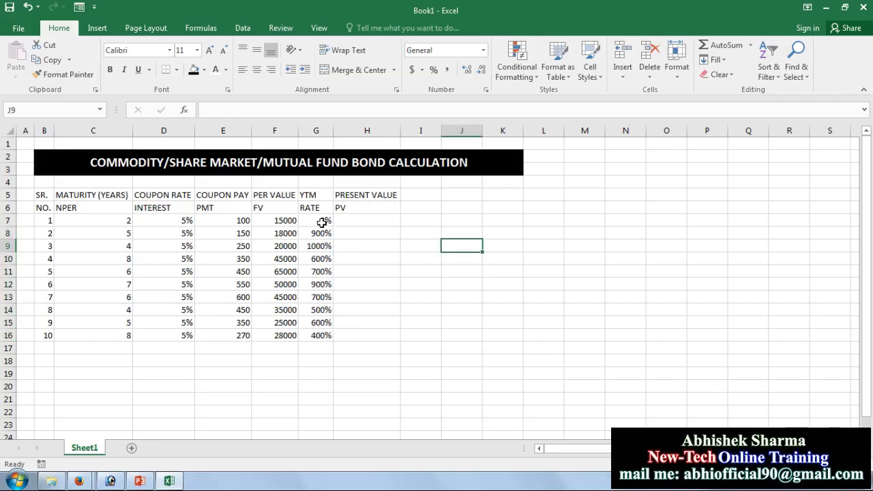
# - Switch G7:G16 to General number format and select G7:G19
pyautogui.moveTo(321, 222); pyautogui.dragTo(320, 335)
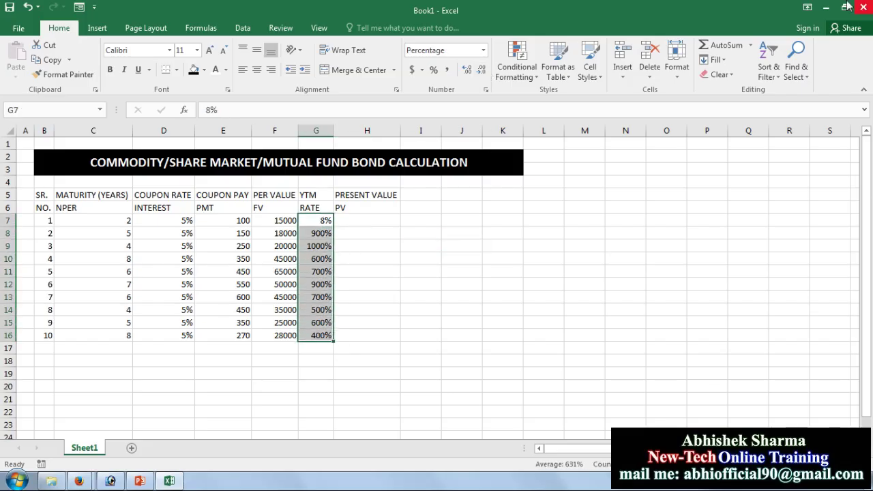
pyautogui.click(483, 50)
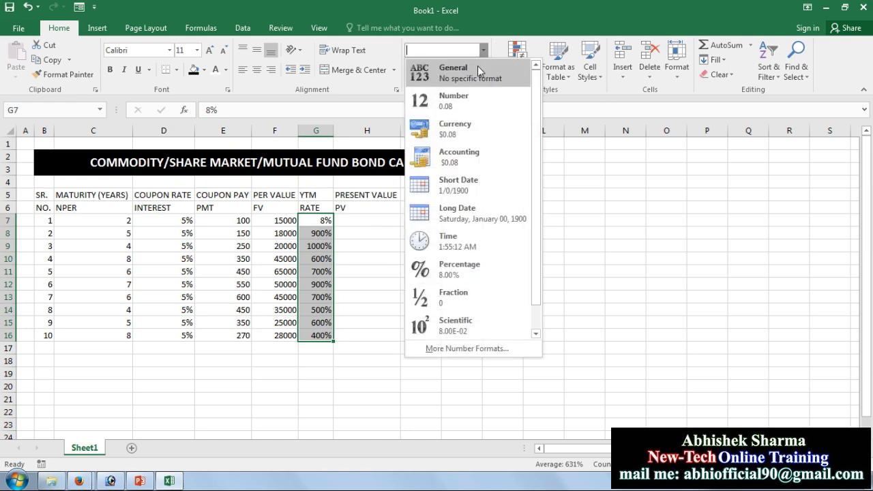
pyautogui.click(477, 78)
pyautogui.click(445, 361)
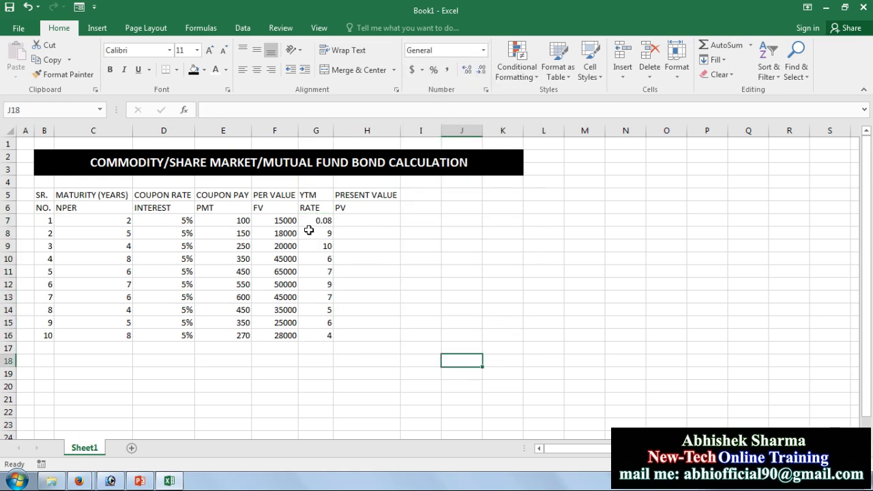
pyautogui.moveTo(321, 220); pyautogui.dragTo(317, 374)
# - Clear the old rates, then enter 8% in G7 and fill it down to G16
pyautogui.press('Delete')
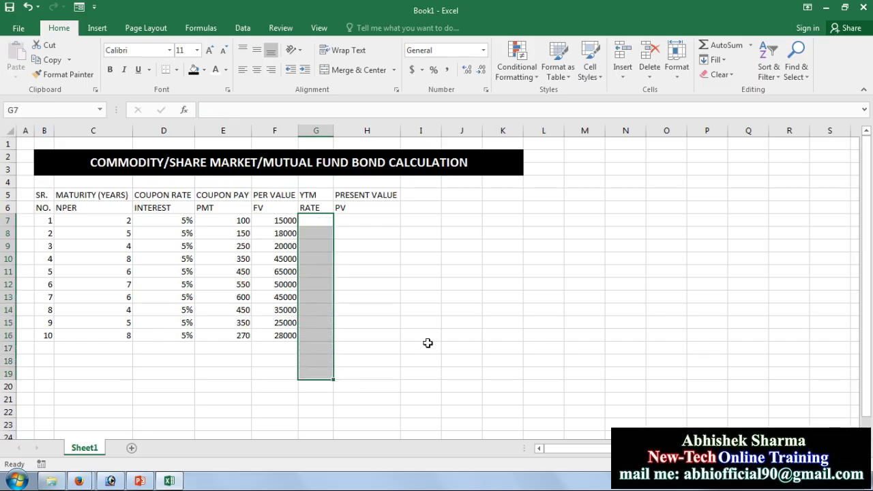
pyautogui.press('Up')
pyautogui.press('Down')
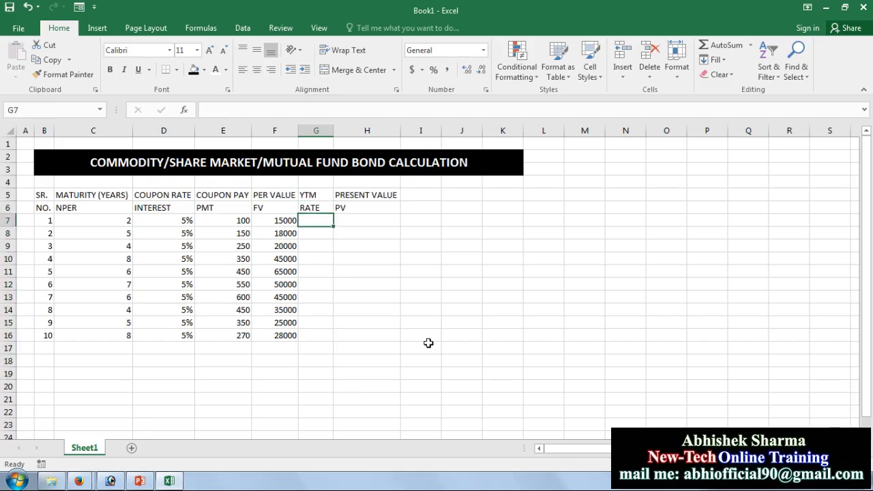
pyautogui.write('8%')
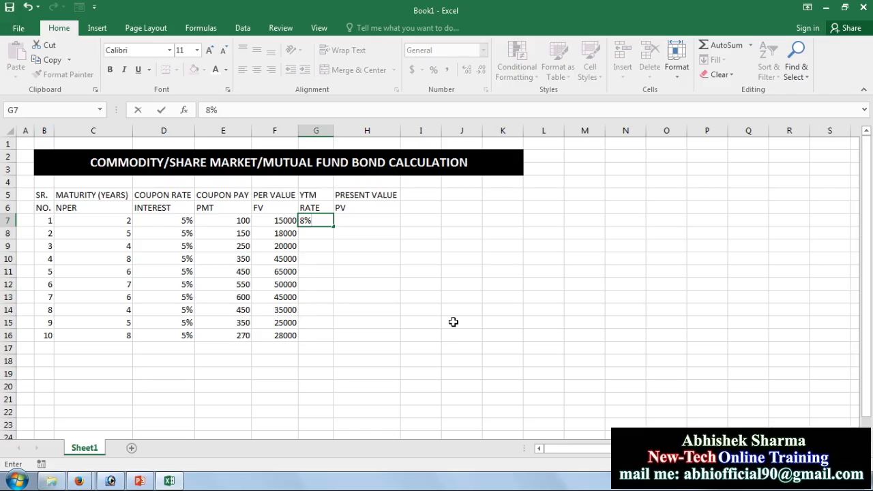
pyautogui.press('Return')
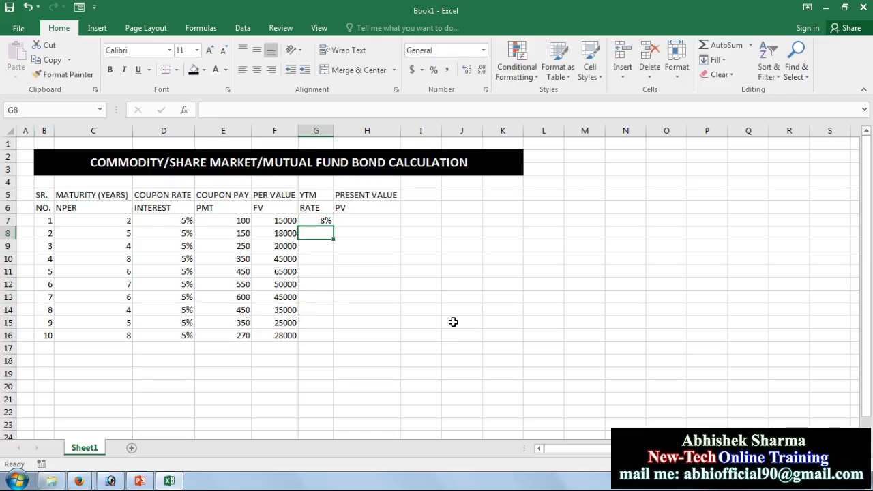
pyautogui.click(318, 222)
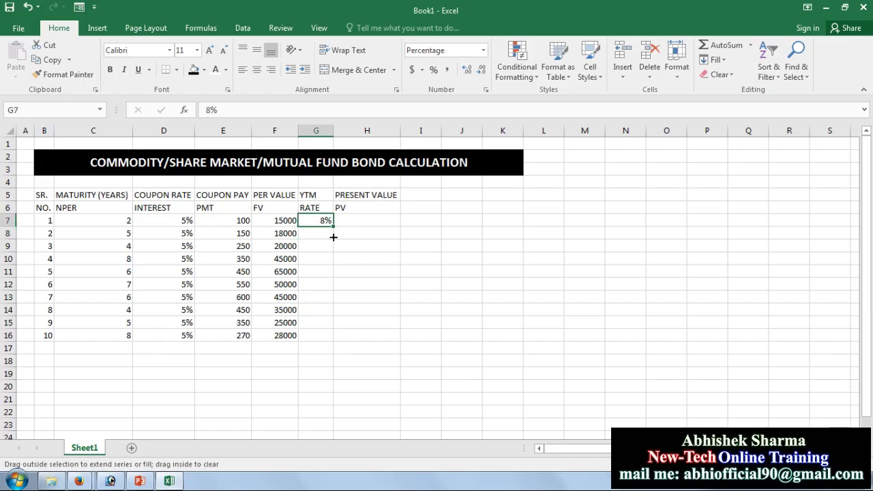
pyautogui.moveTo(333, 227); pyautogui.dragTo(325, 339)
# - Overtype the rates from G8 down with 9%, 10%, 6%, 7%, 5% and 4%
pyautogui.click(316, 246)
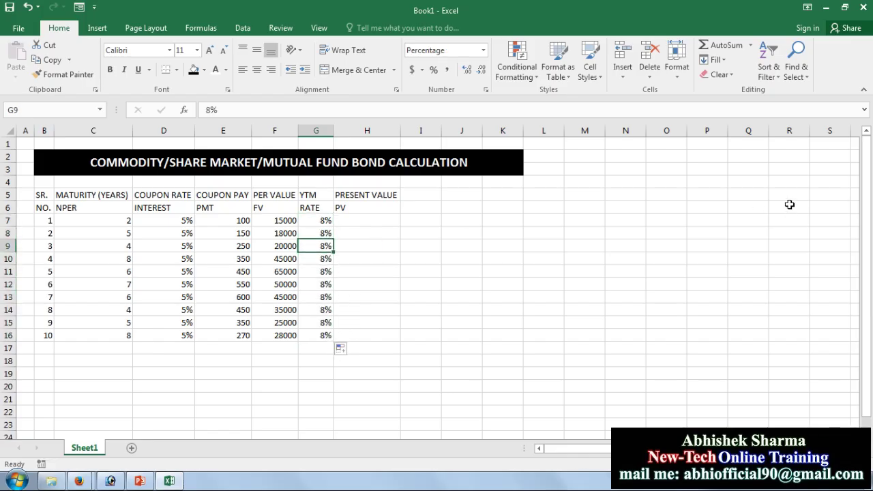
pyautogui.press('Up')
pyautogui.write('9')
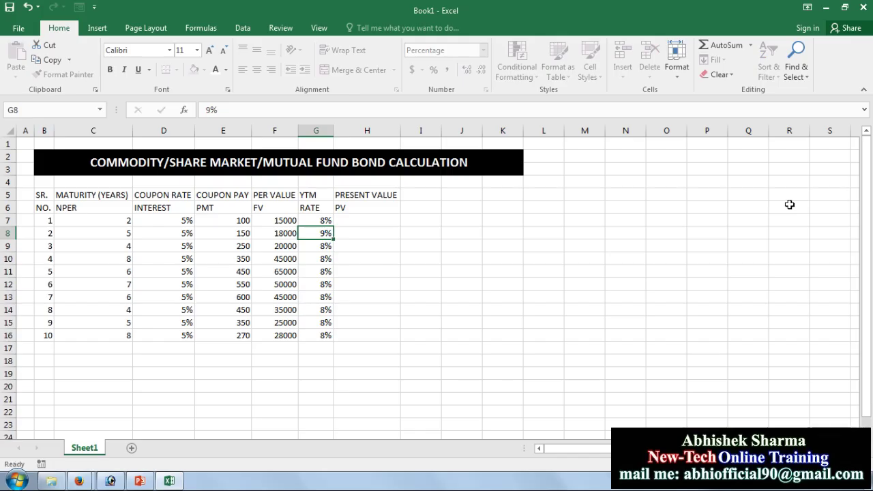
pyautogui.press('Return')
pyautogui.write('10')
pyautogui.press('Return')
pyautogui.write('6')
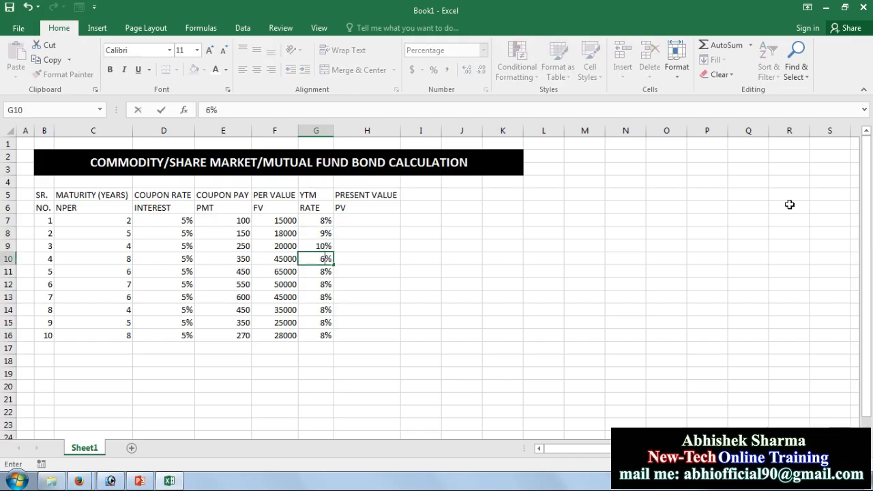
pyautogui.press('Return')
pyautogui.write('7')
pyautogui.press('Return')
pyautogui.press('Return')
pyautogui.write('5')
pyautogui.press('Return')
pyautogui.write('4')
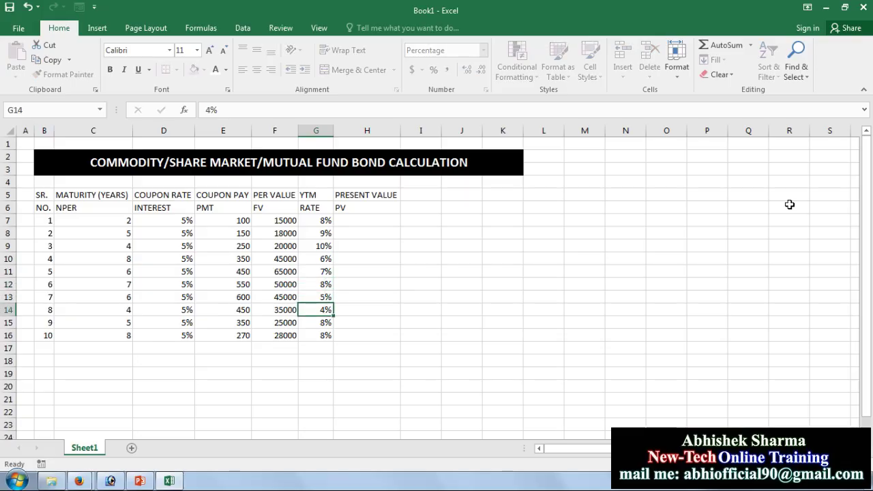
pyautogui.press('Return')
pyautogui.press('Return')
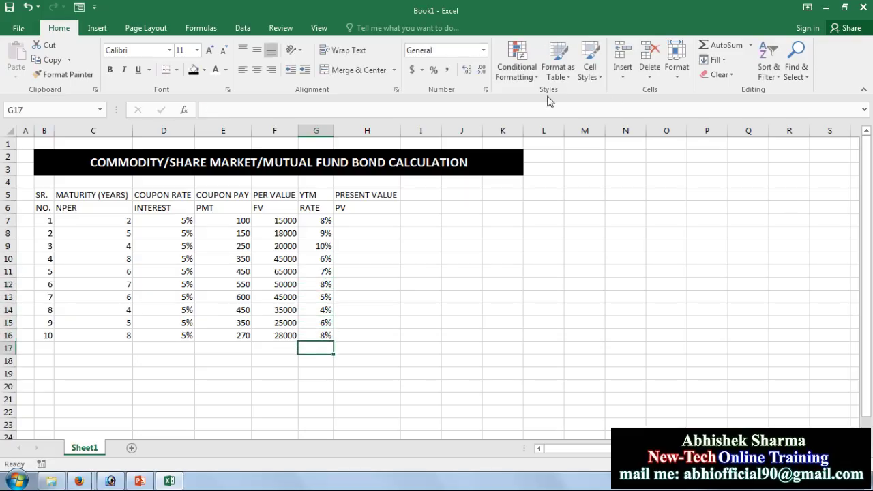
pyautogui.click(357, 220)
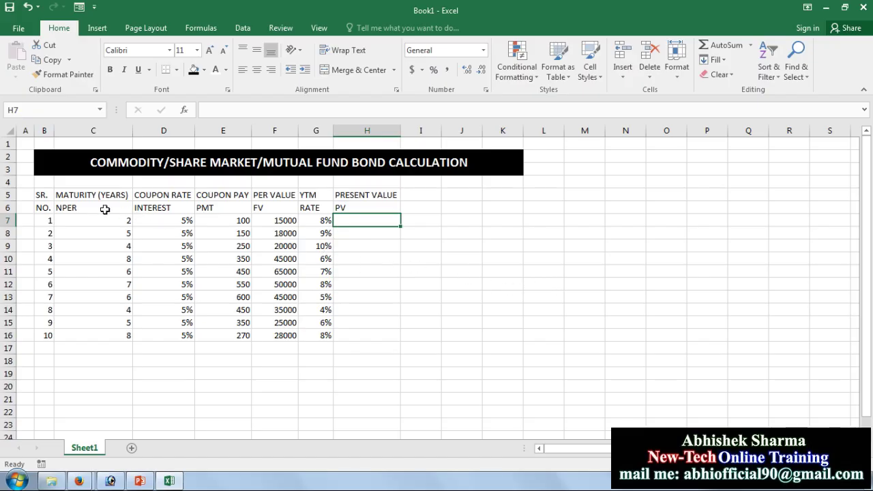
# - Give header row B5:H5 a dark red fill with white bold text
pyautogui.moveTo(47, 195); pyautogui.dragTo(369, 195)
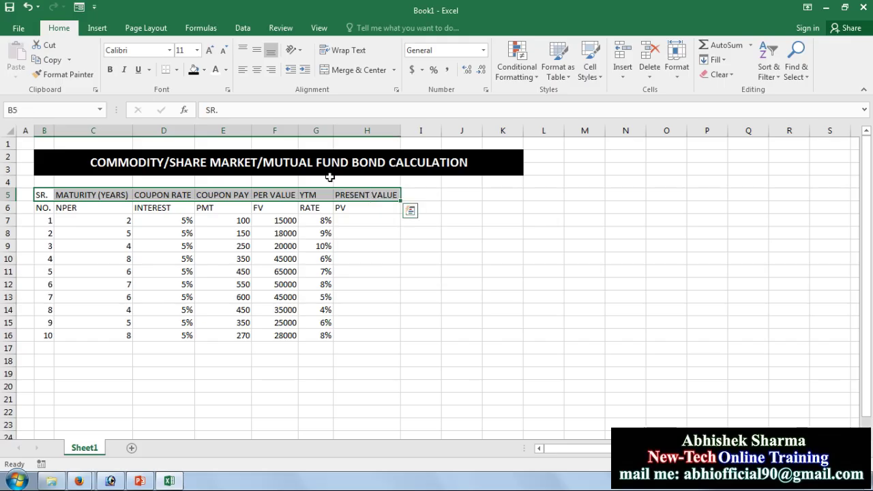
pyautogui.click(204, 69)
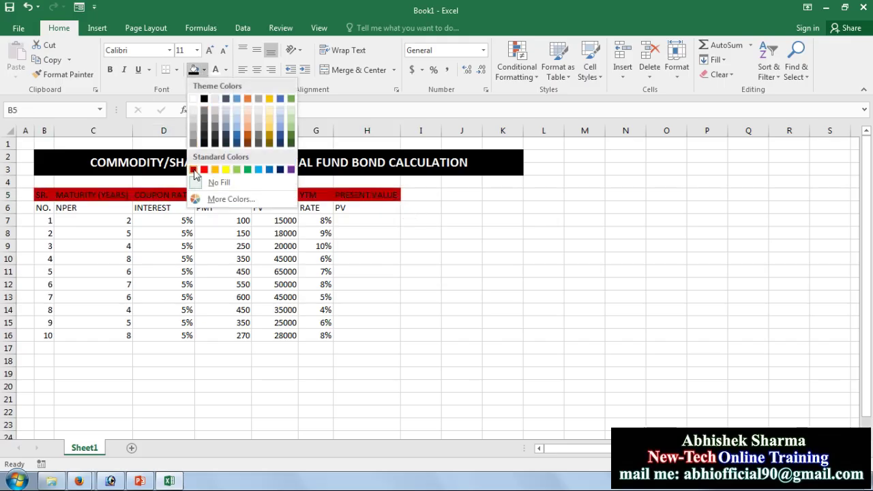
pyautogui.click(193, 170)
pyautogui.click(216, 70)
pyautogui.click(110, 69)
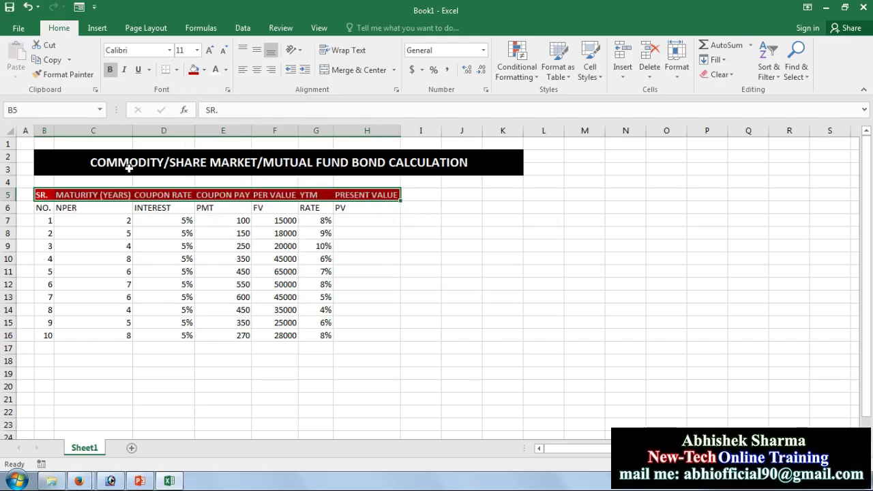
# - Give header row B6:H6 a dark blue fill with white bold text
pyautogui.moveTo(45, 210); pyautogui.dragTo(369, 208)
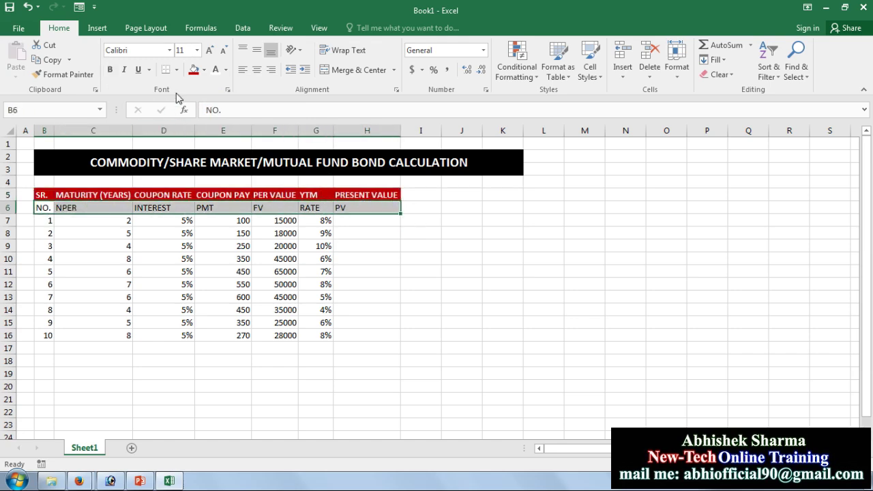
pyautogui.click(203, 71)
pyautogui.click(280, 170)
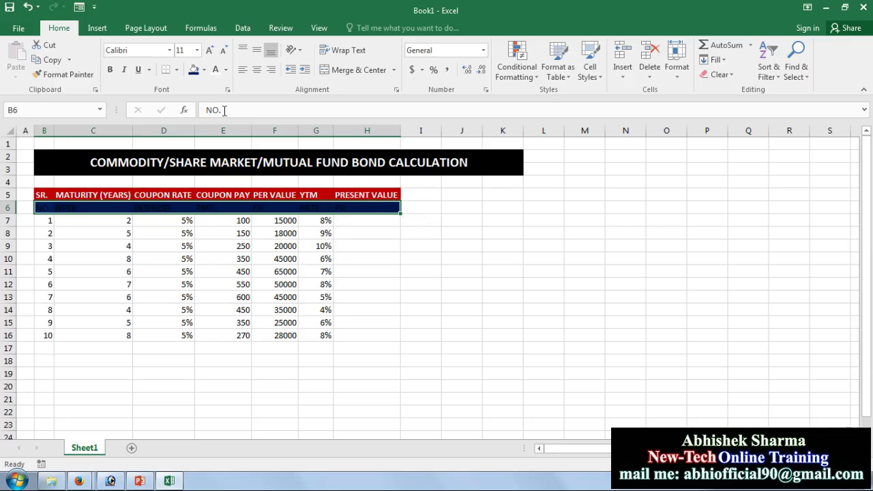
pyautogui.click(215, 70)
pyautogui.click(110, 70)
pyautogui.click(276, 314)
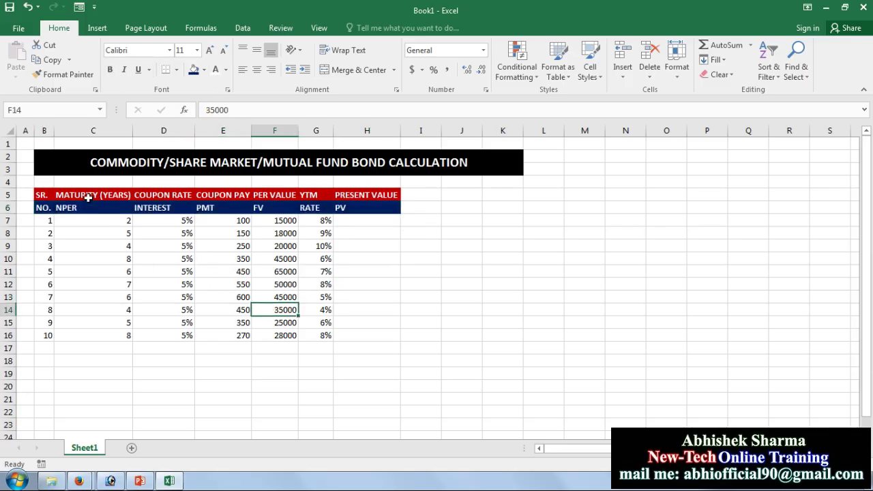
# - Center the text across both header rows B5:H6
pyautogui.moveTo(42, 194); pyautogui.dragTo(367, 203)
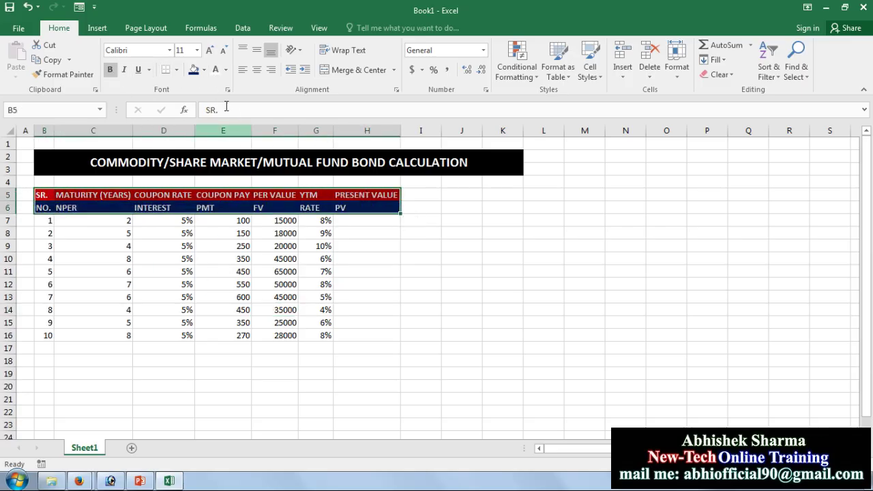
pyautogui.click(257, 70)
pyautogui.click(483, 318)
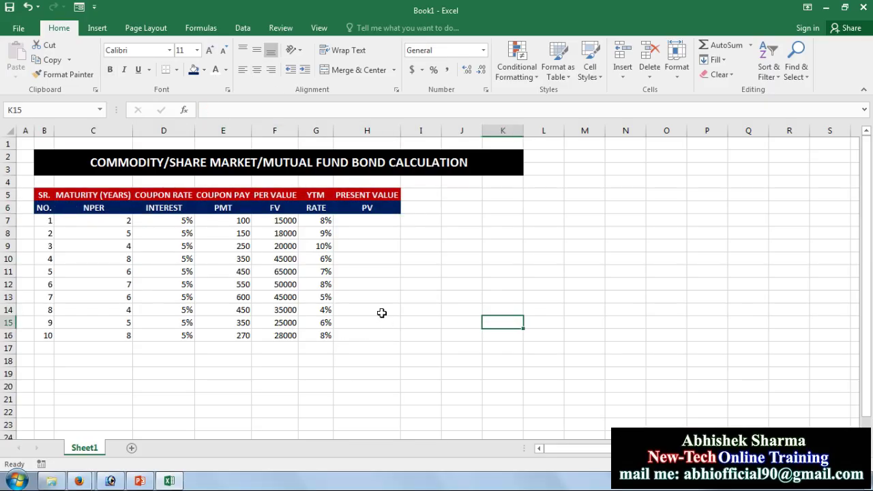
pyautogui.click(384, 220)
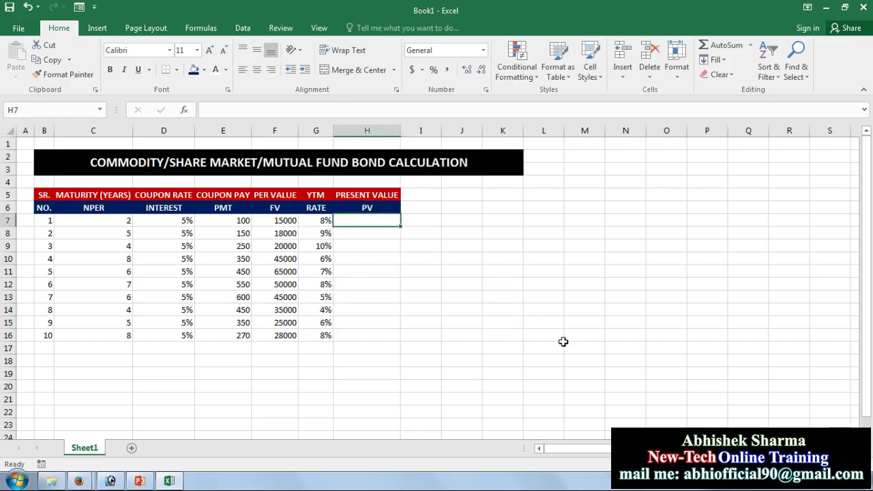
# - Enter =PV(G7,C7,E7,F7,0) in H7 and apply Comma Style, showing (13,038.41)
pyautogui.write('=P')
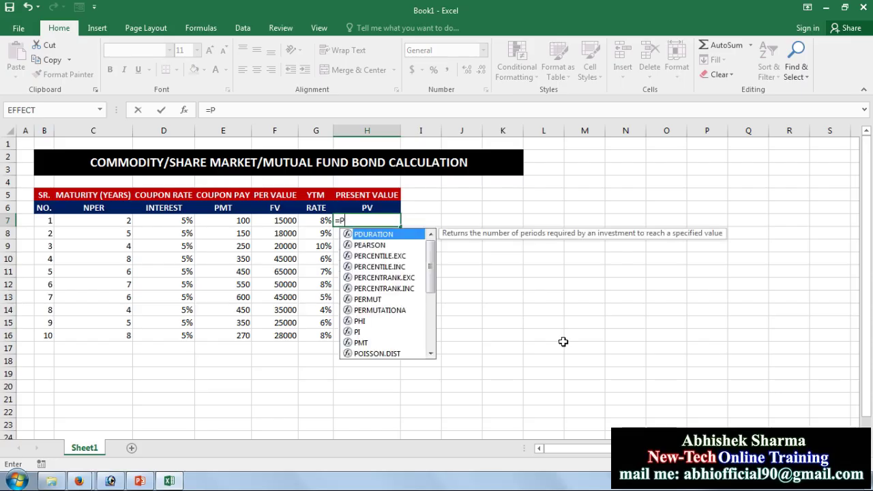
pyautogui.write('V')
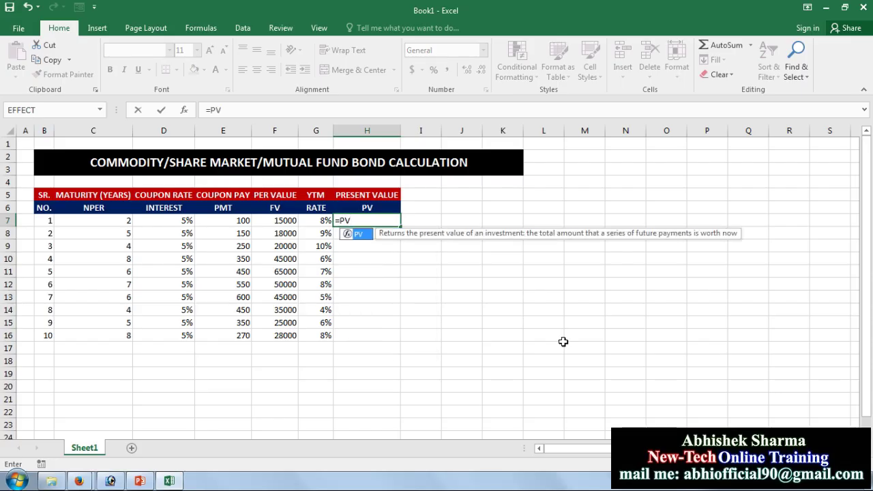
pyautogui.write('(')
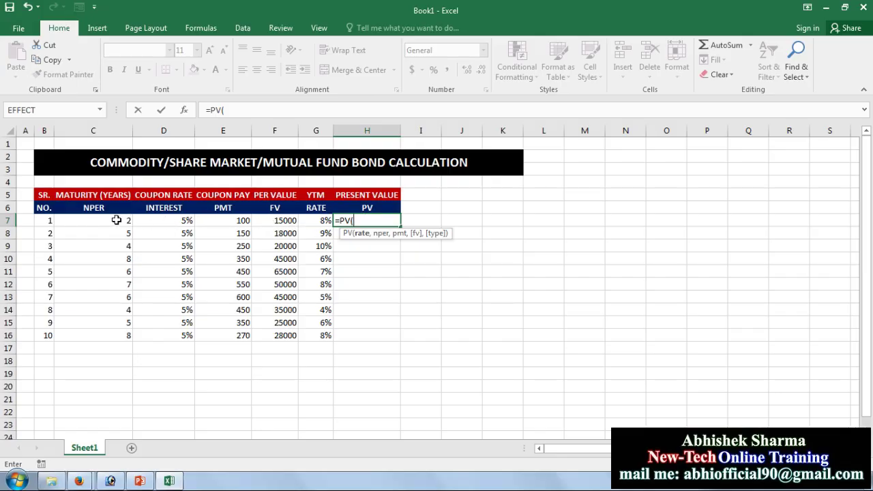
pyautogui.click(319, 221)
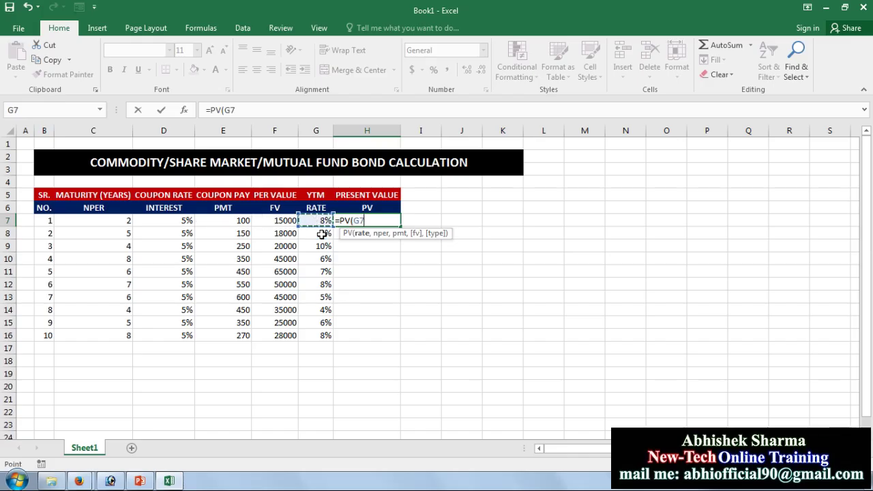
pyautogui.write(',')
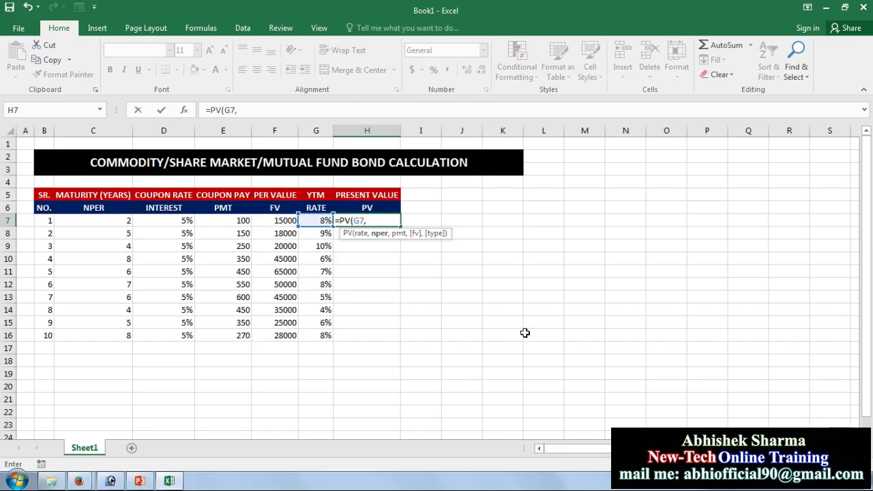
pyautogui.click(123, 221)
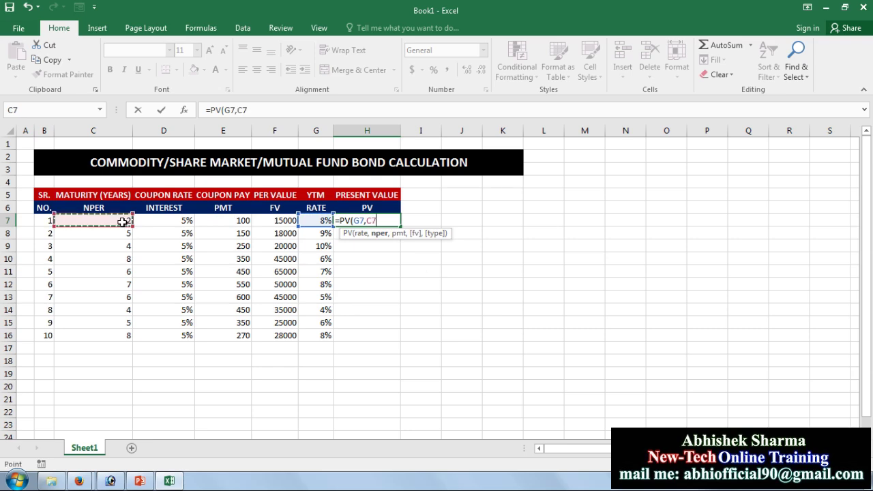
pyautogui.write(',')
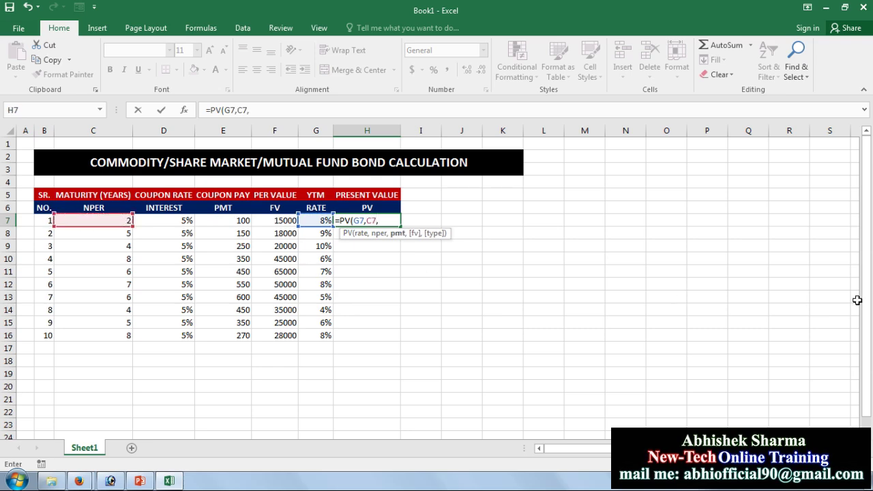
pyautogui.click(244, 221)
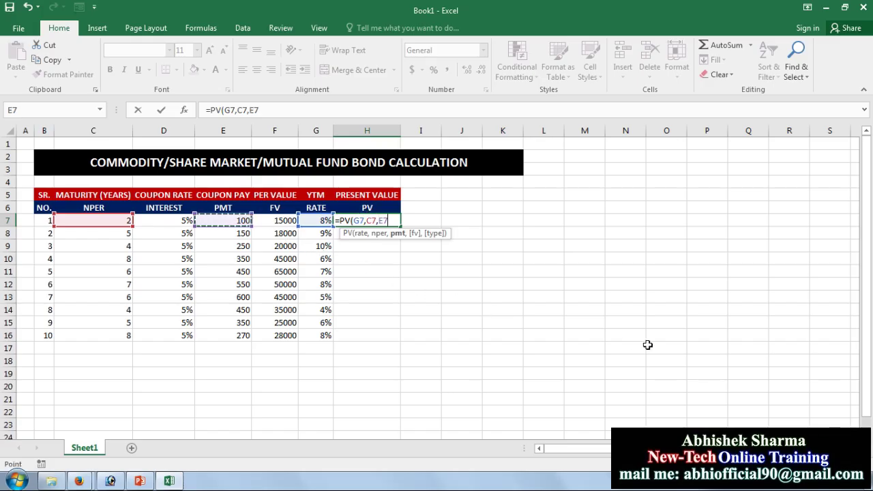
pyautogui.write(',')
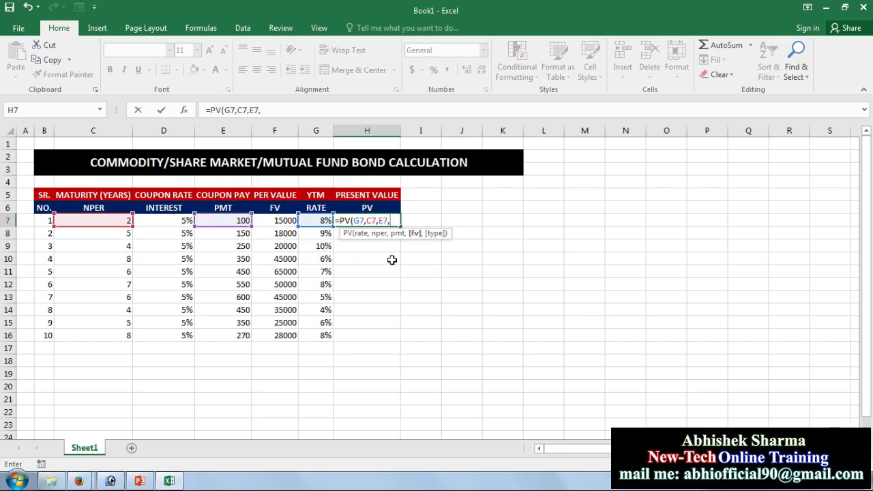
pyautogui.click(275, 223)
pyautogui.write(',0')
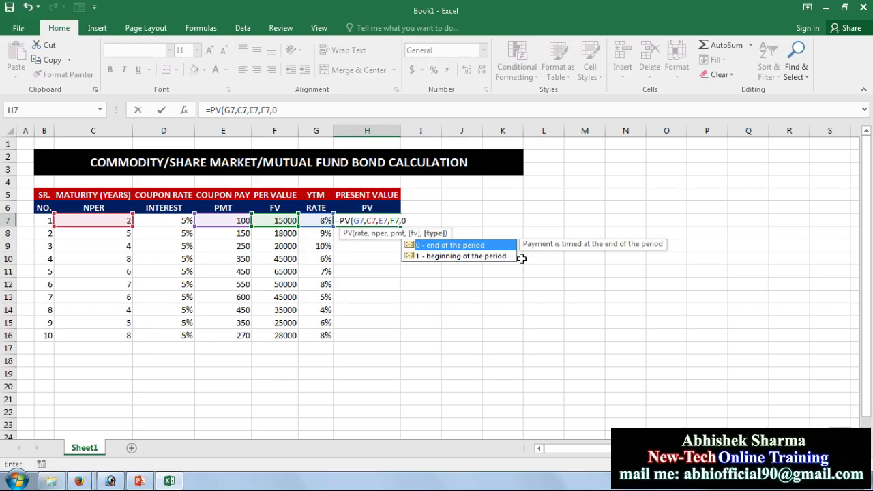
pyautogui.write(')')
pyautogui.press('Return')
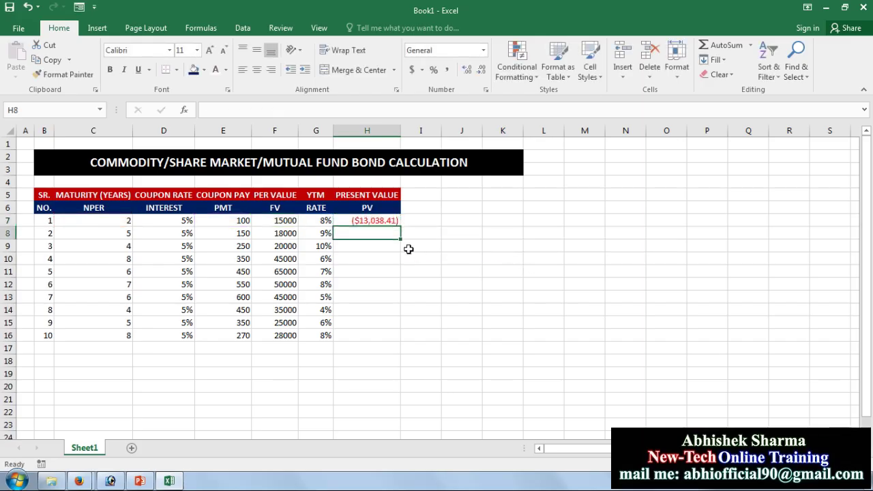
pyautogui.click(382, 225)
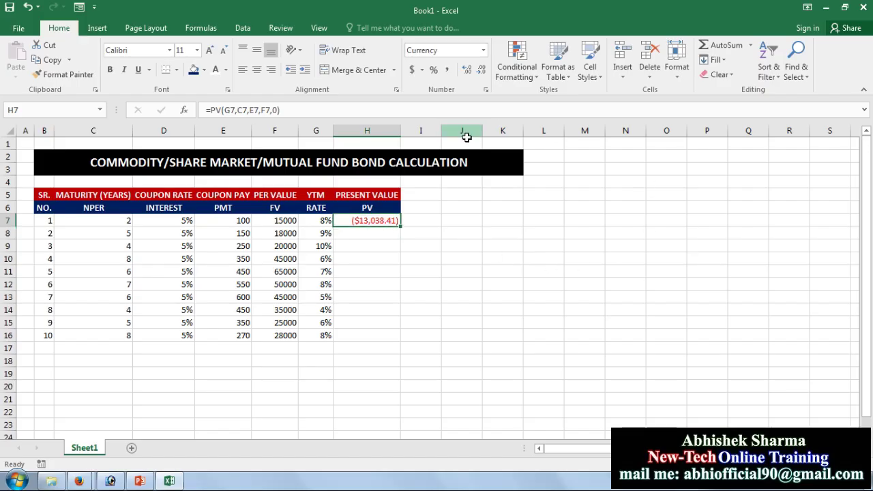
pyautogui.click(448, 71)
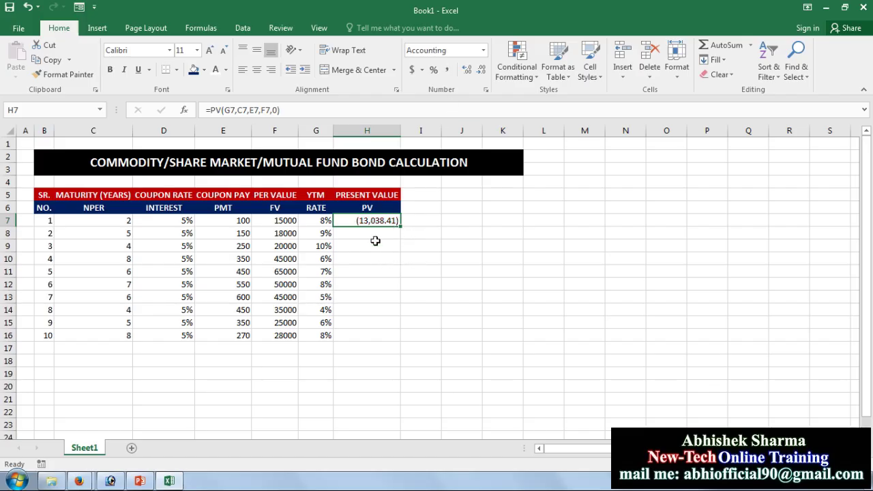
# - Enter =PV(G8,C8,E8,F8,0) in H8 and show (12,282.21) in Comma Style
pyautogui.scroll(3, 436, 273)
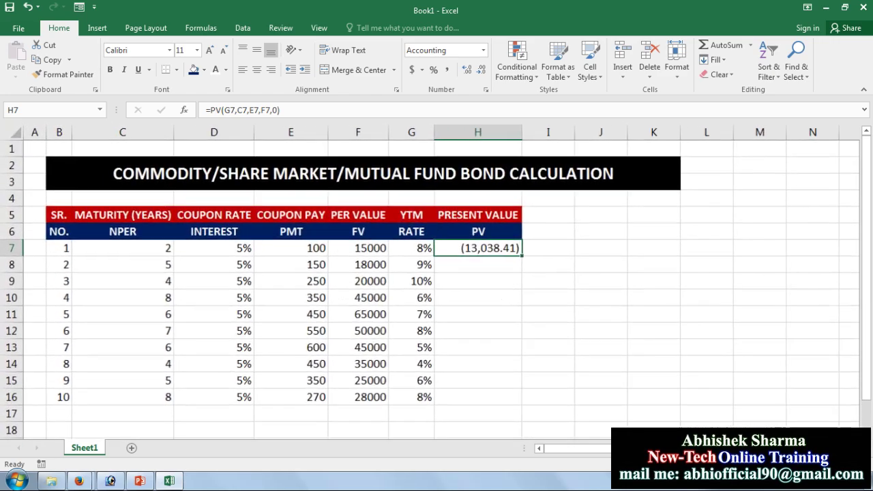
pyautogui.click(477, 265)
pyautogui.click(573, 323)
pyautogui.click(489, 266)
pyautogui.write('=')
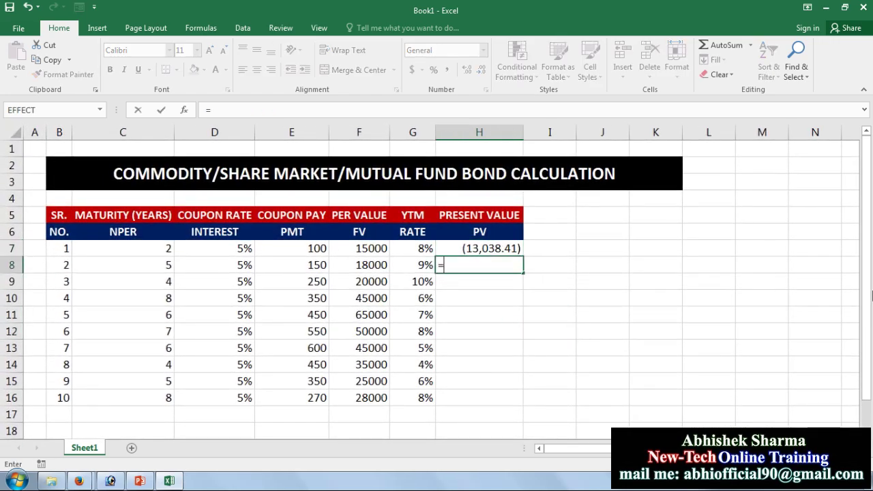
pyautogui.write('PV(')
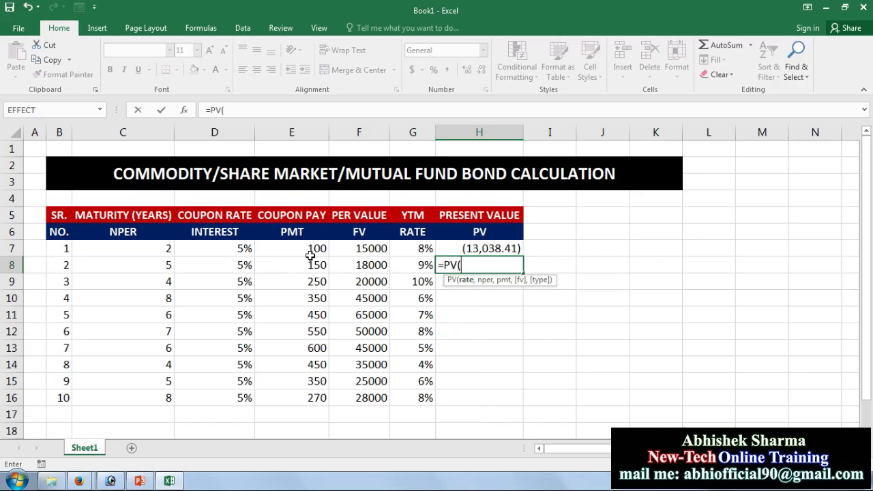
pyautogui.click(422, 265)
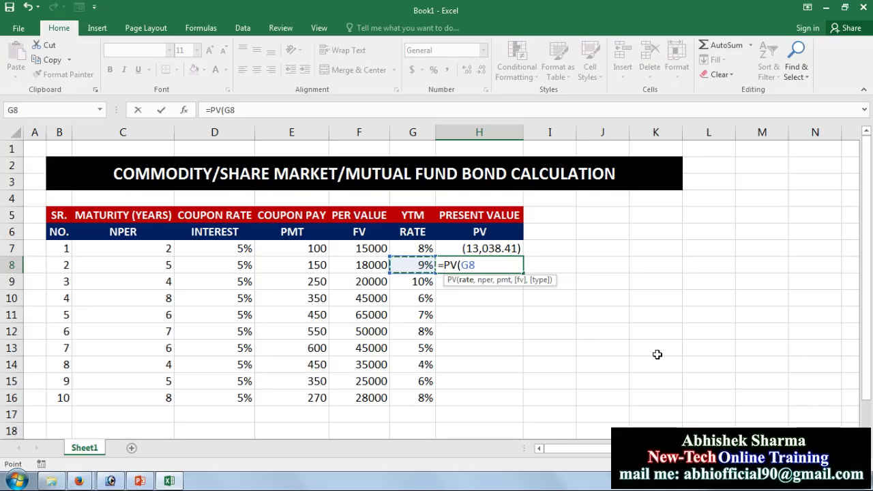
pyautogui.write(',')
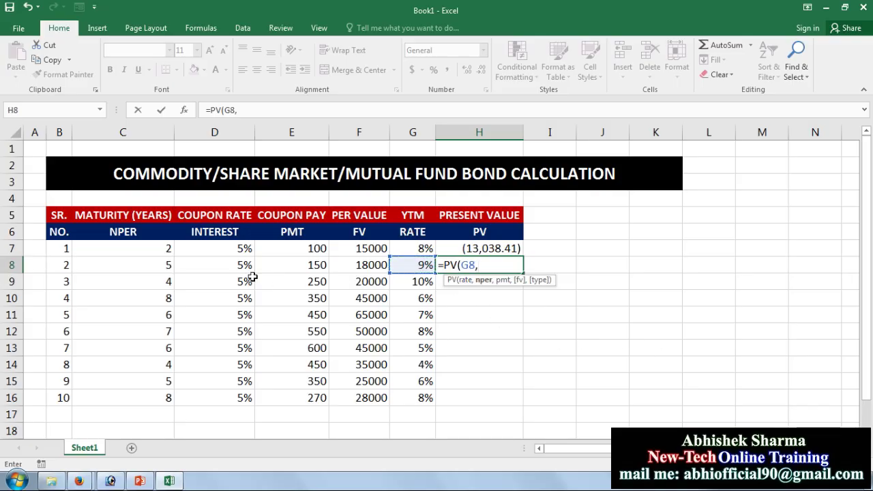
pyautogui.click(159, 264)
pyautogui.write(',')
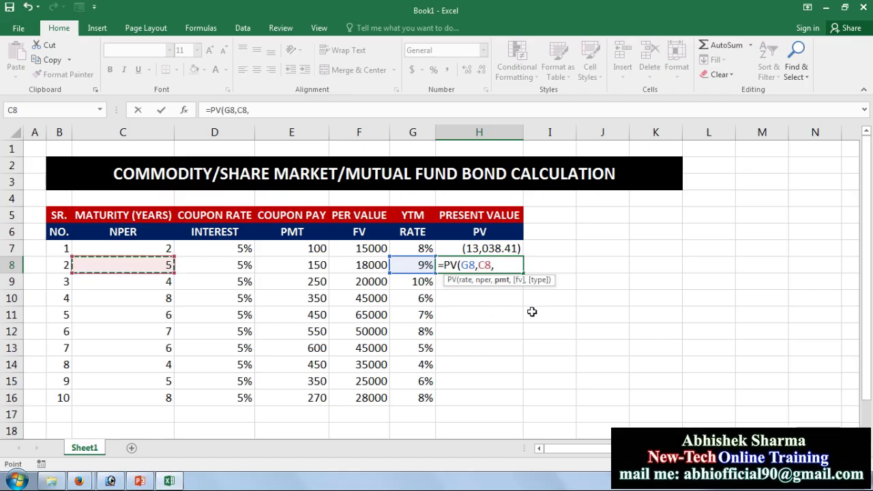
pyautogui.click(305, 260)
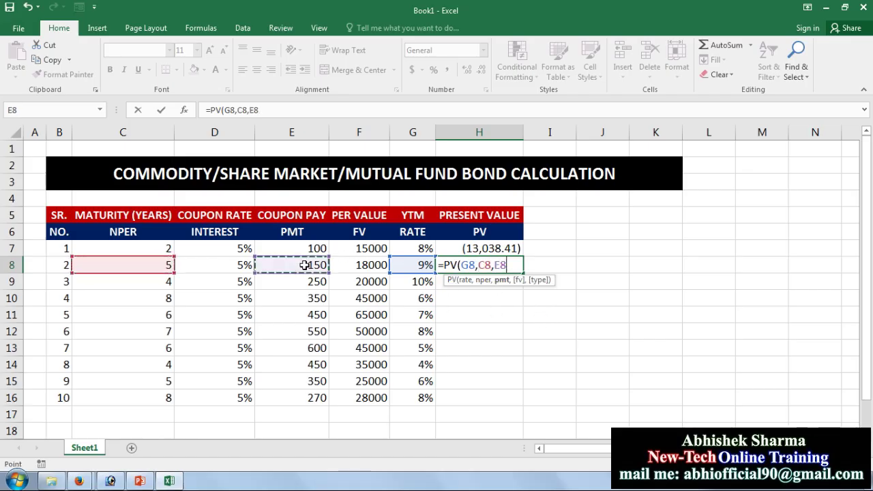
pyautogui.write(',')
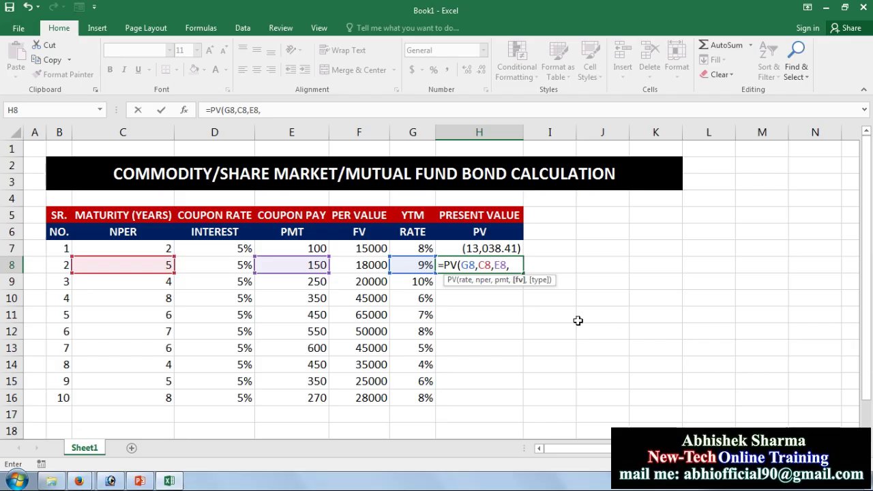
pyautogui.click(369, 267)
pyautogui.write(',0')
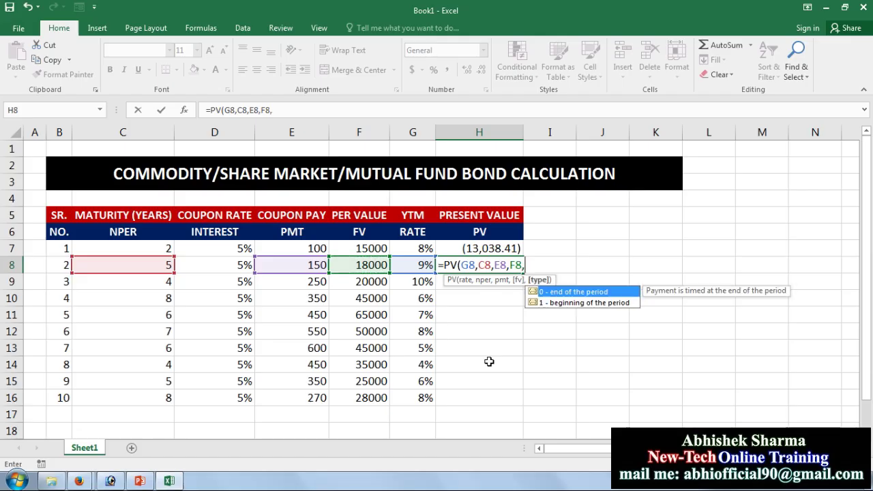
pyautogui.write(')')
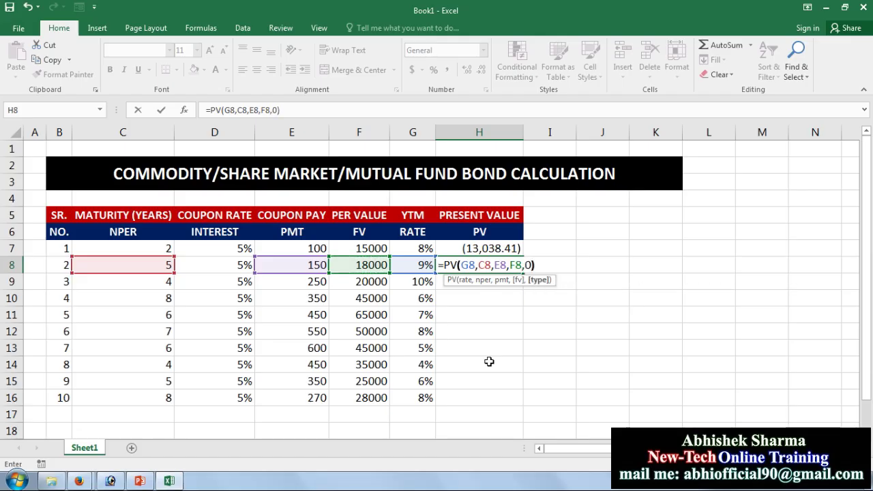
pyautogui.press('Return')
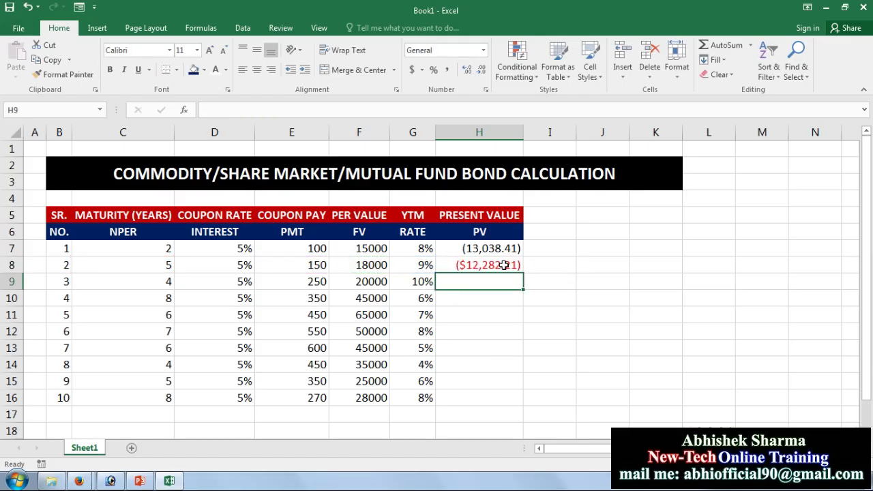
pyautogui.click(507, 265)
pyautogui.click(449, 71)
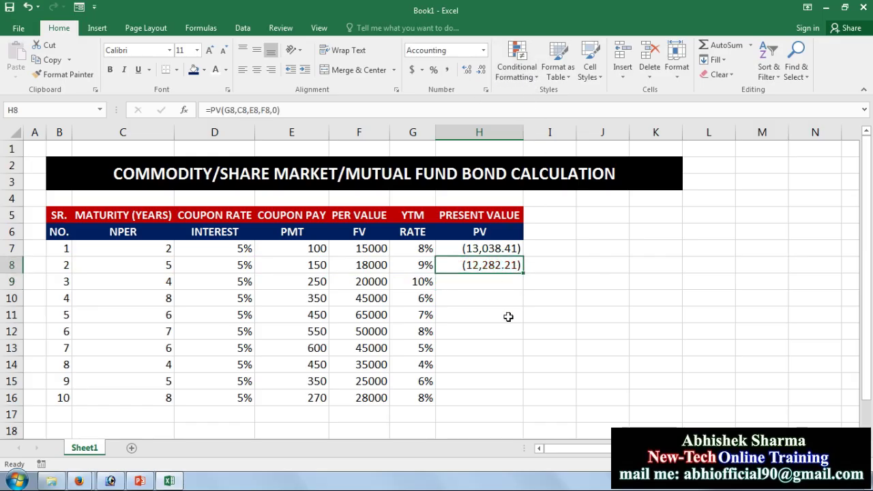
# - Fill the PV formulas down to H16, ending at (16,679.12), and narrow column I as a spacer
pyautogui.moveTo(497, 251)
pyautogui.mouseDown()
pyautogui.moveTo(517, 273)
pyautogui.moveTo(512, 404)
pyautogui.mouseUp()
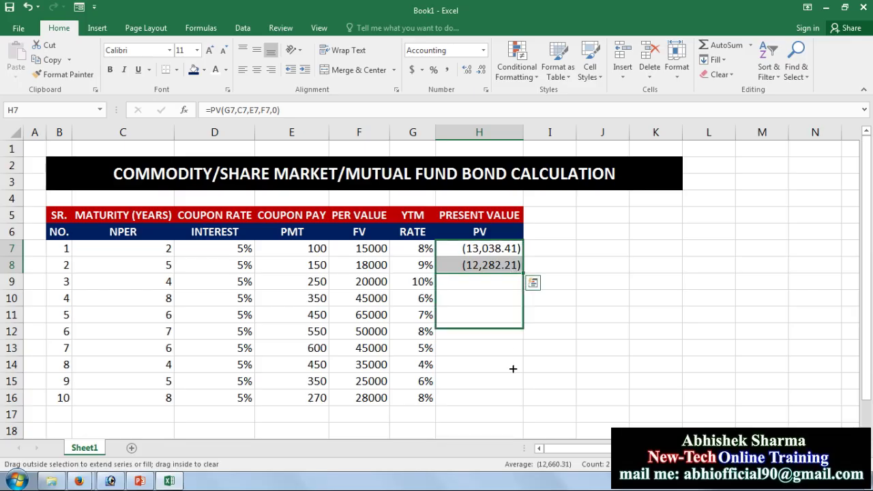
pyautogui.click(603, 383)
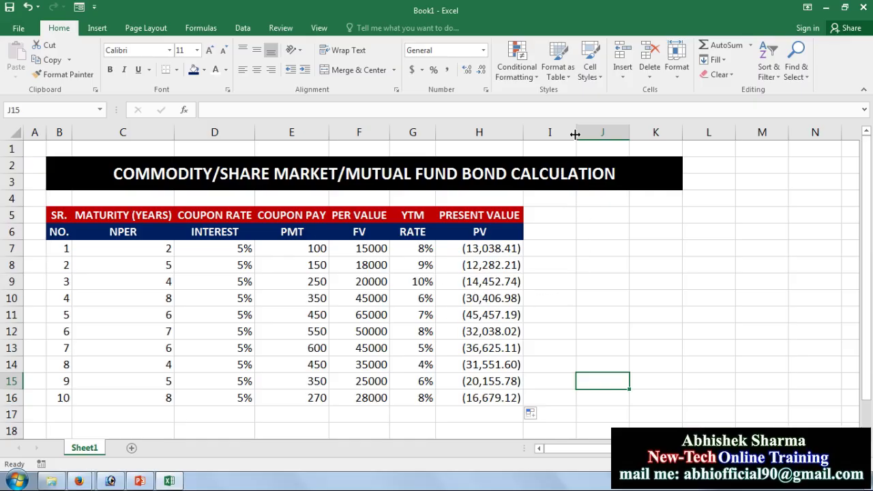
pyautogui.moveTo(575, 134); pyautogui.dragTo(539, 134)
pyautogui.click(571, 215)
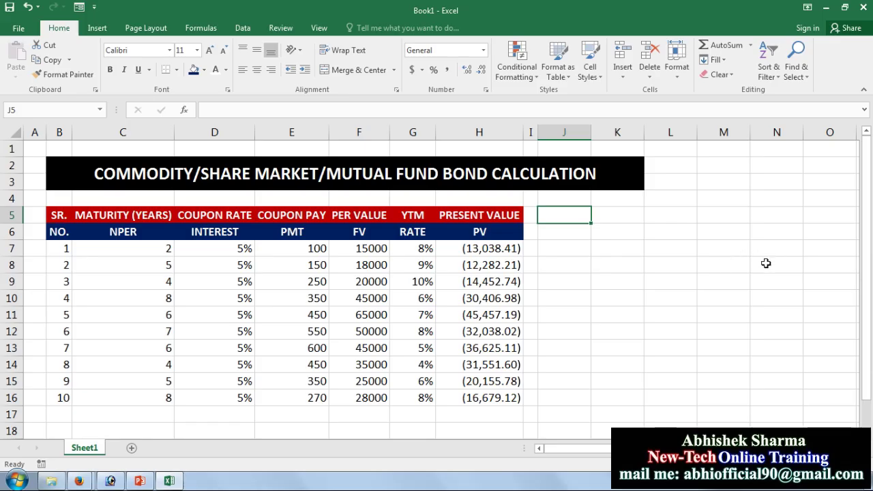
# - Enter the headers RESEARCH in J5 and VALUE in K5, then autofit column J
pyautogui.write('RESEARCH')
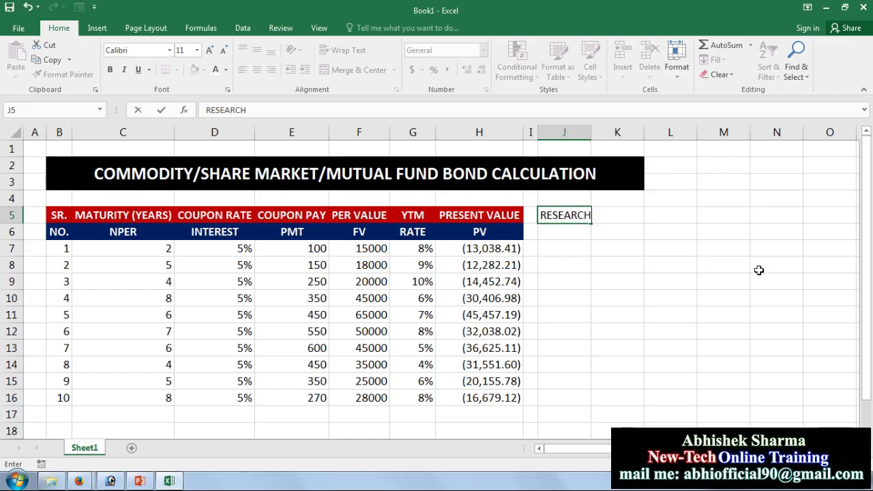
pyautogui.press('Tab')
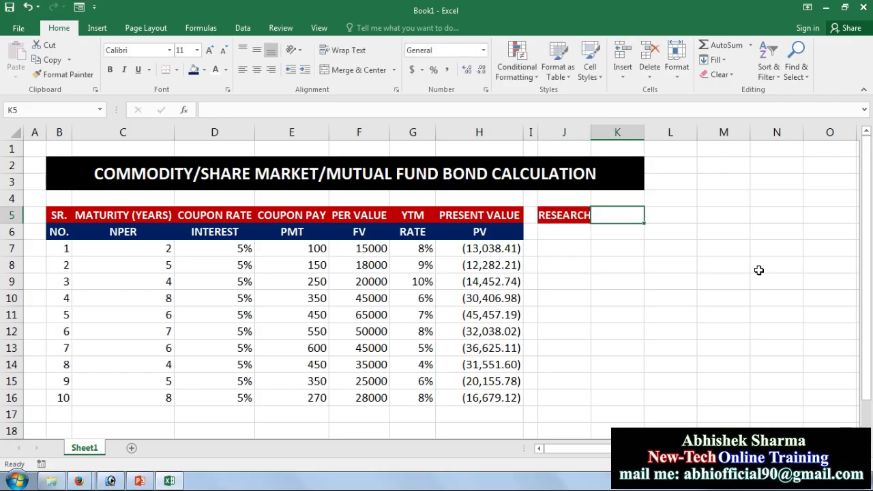
pyautogui.write('VALUE')
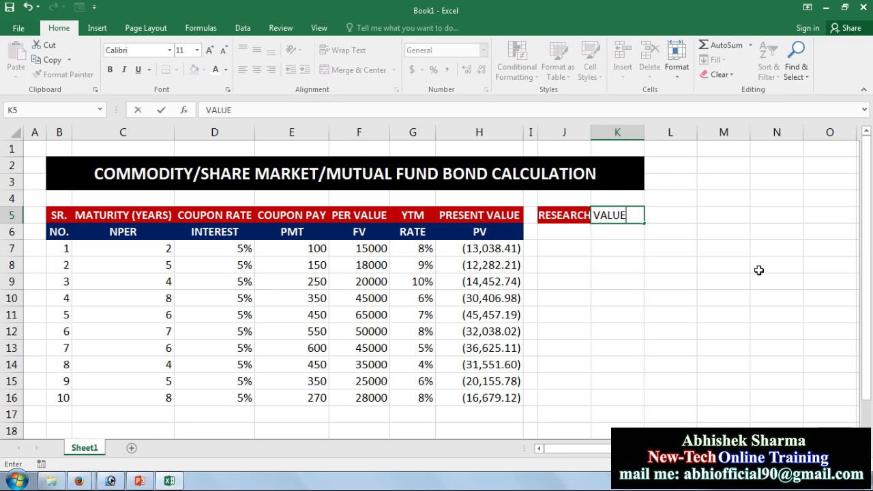
pyautogui.press('Return')
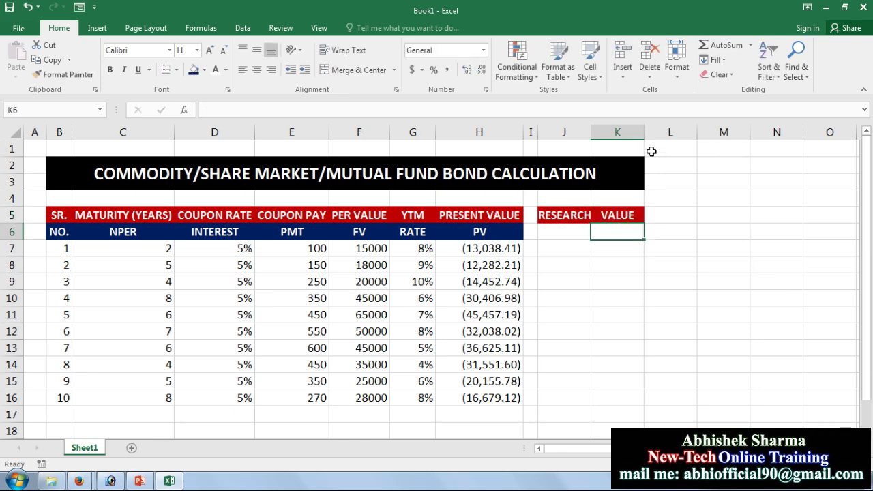
pyautogui.doubleClick(591, 128)
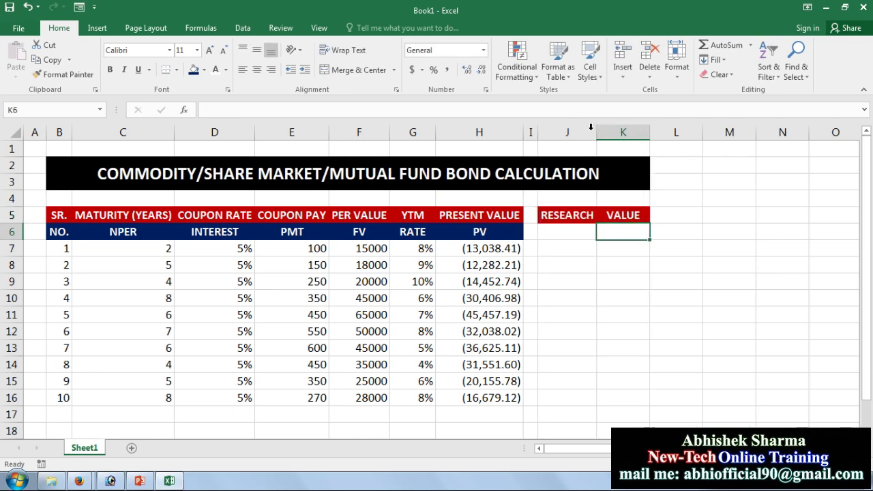
pyautogui.click(564, 234)
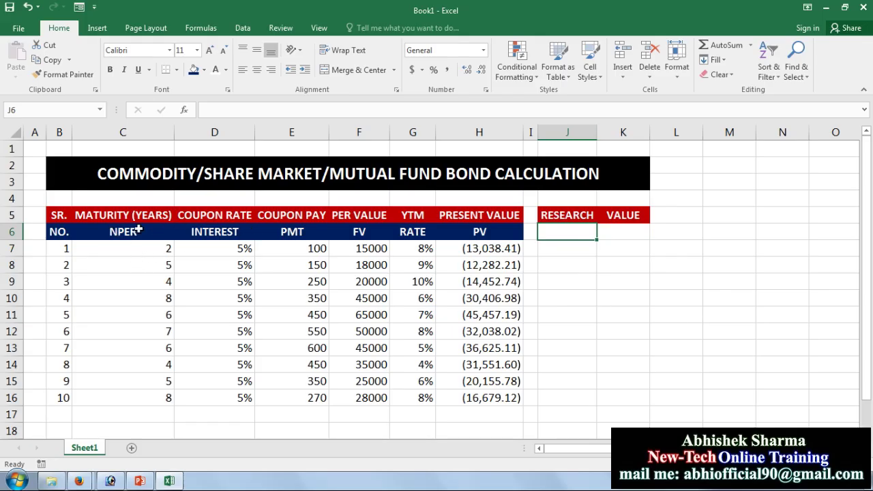
# - Copy the C6:H6 header labels and paste them transposed down from J6
pyautogui.moveTo(139, 230); pyautogui.dragTo(480, 232)
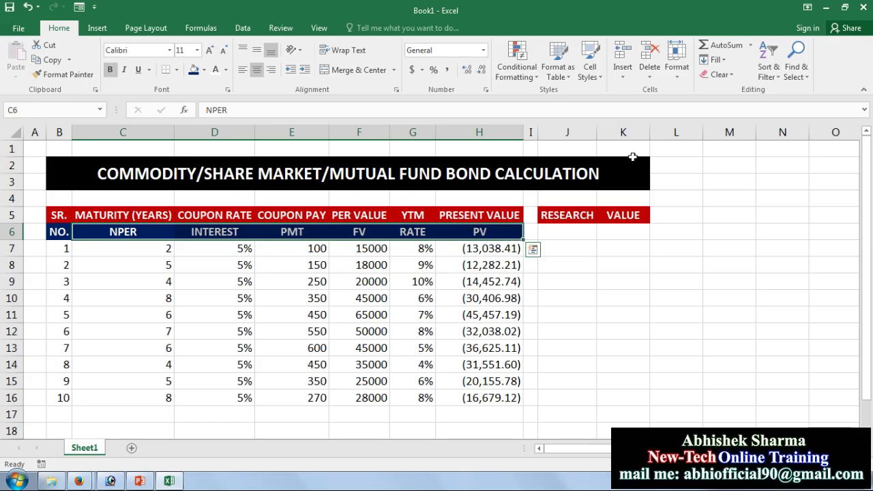
pyautogui.click(49, 59)
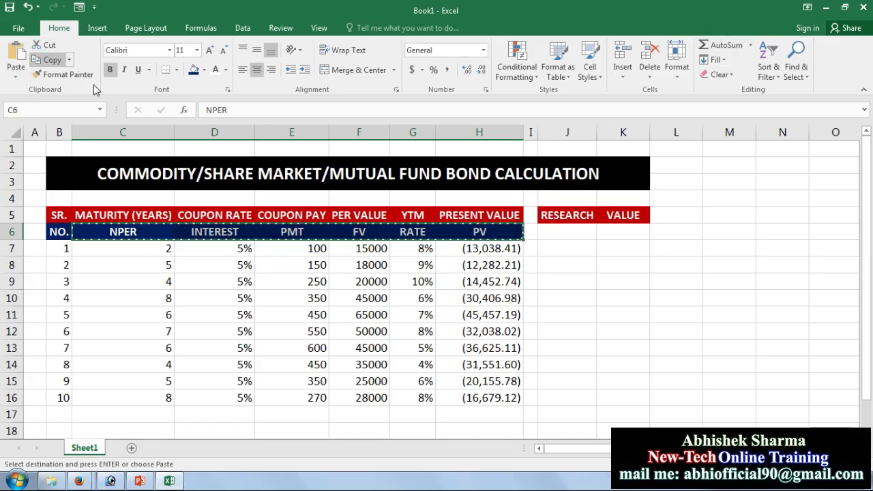
pyautogui.click(566, 232)
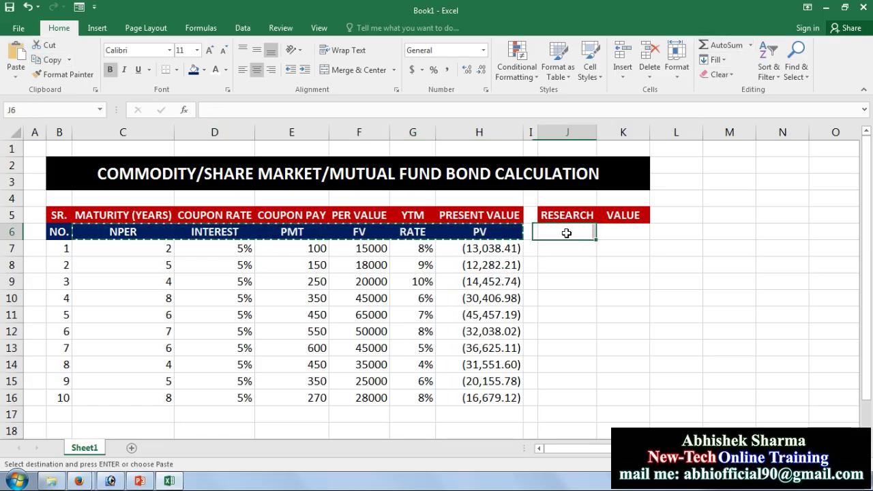
pyautogui.click(24, 79)
pyautogui.click(47, 208)
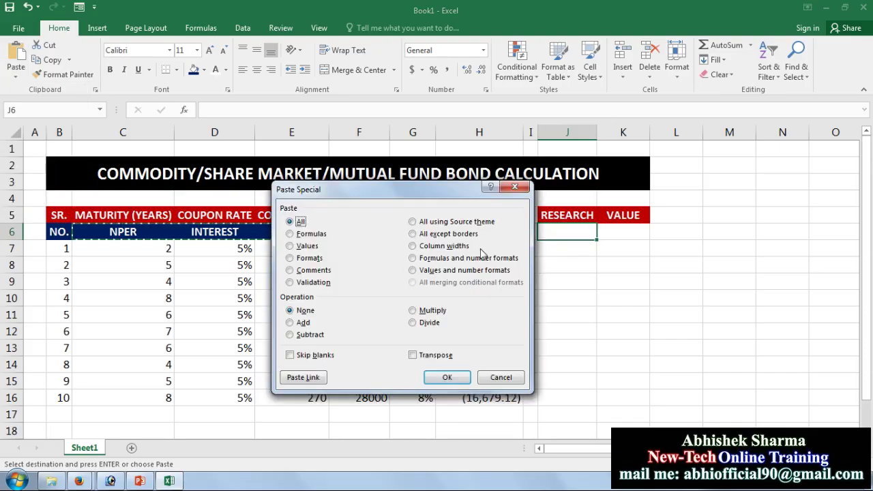
pyautogui.click(426, 355)
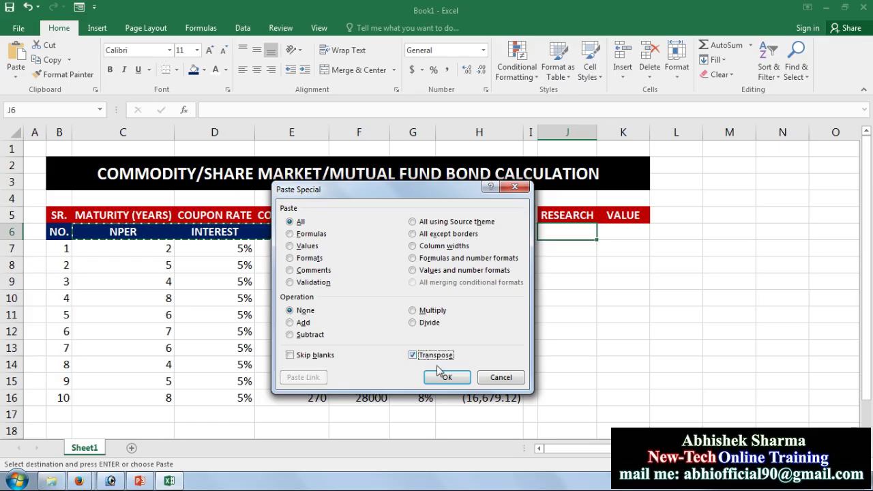
pyautogui.click(446, 377)
pyautogui.click(567, 348)
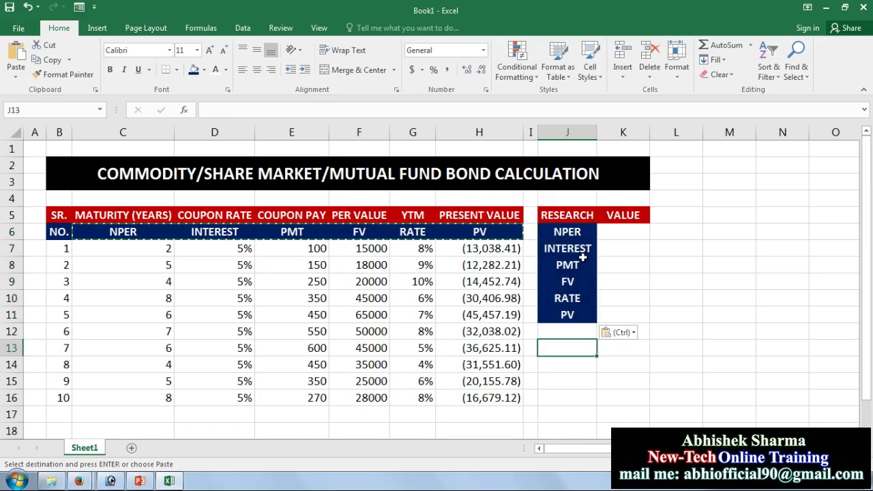
# - Move the PMT, FV and RATE labels up into J7, replacing INTEREST
pyautogui.click(580, 232)
pyautogui.click(580, 251)
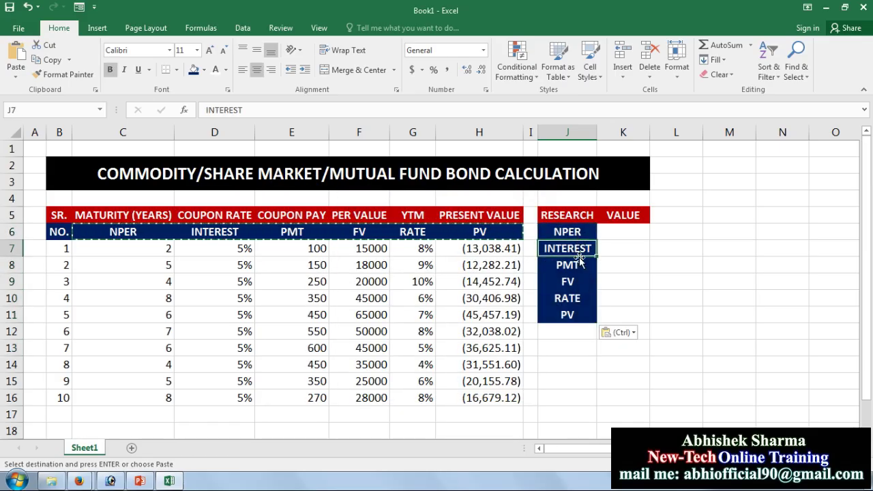
pyautogui.moveTo(579, 262); pyautogui.dragTo(577, 298)
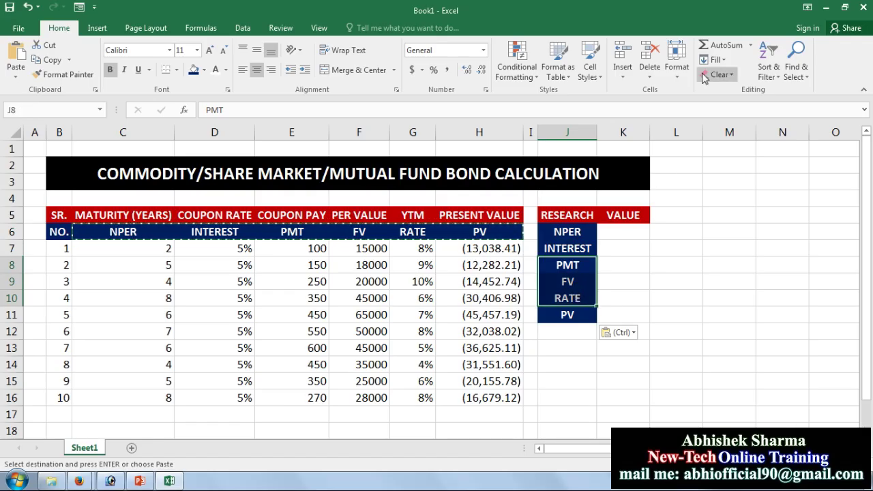
pyautogui.click(48, 59)
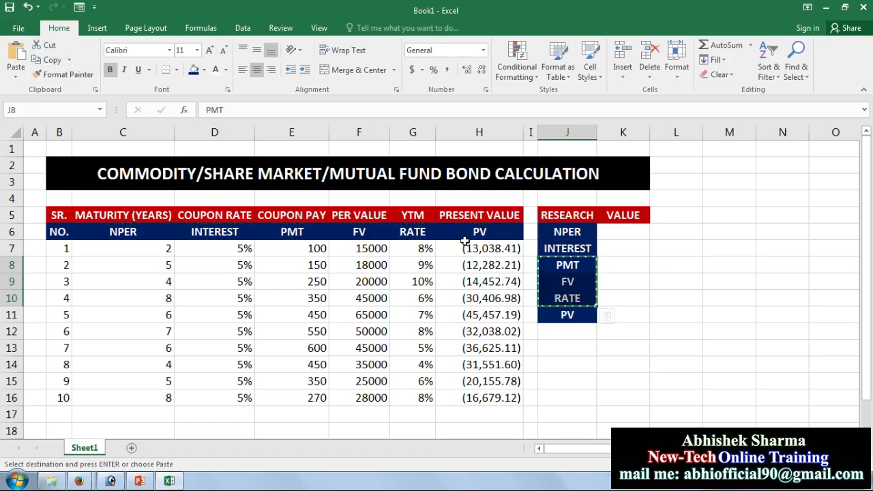
pyautogui.click(560, 249)
pyautogui.press('Return')
# - Clear All from the leftover cells J10:J12
pyautogui.click(564, 302)
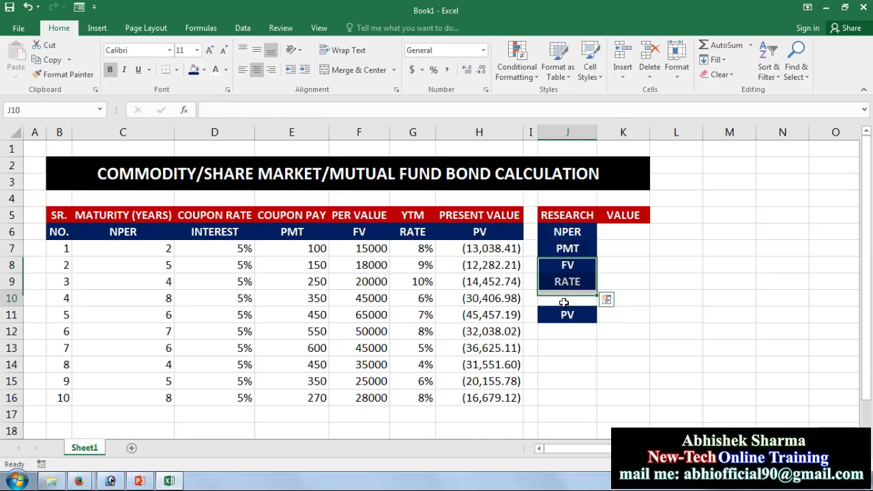
pyautogui.moveTo(564, 302); pyautogui.dragTo(567, 333)
pyautogui.click(720, 74)
pyautogui.click(731, 90)
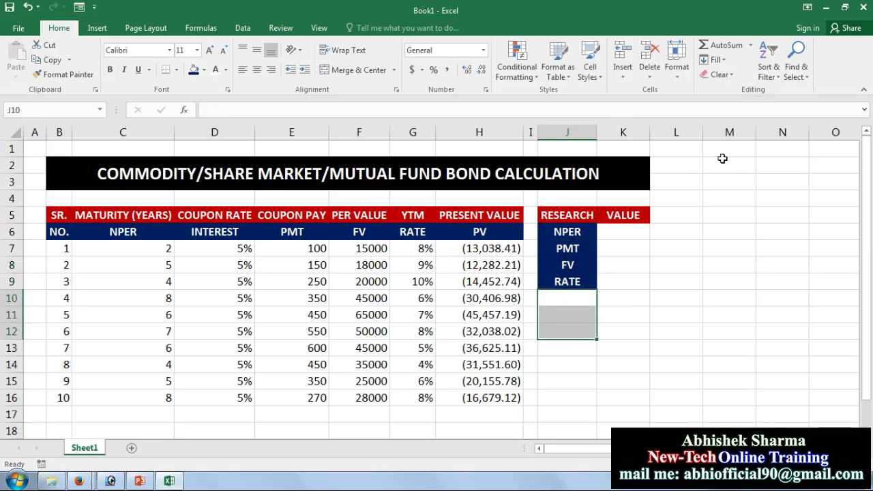
pyautogui.click(662, 332)
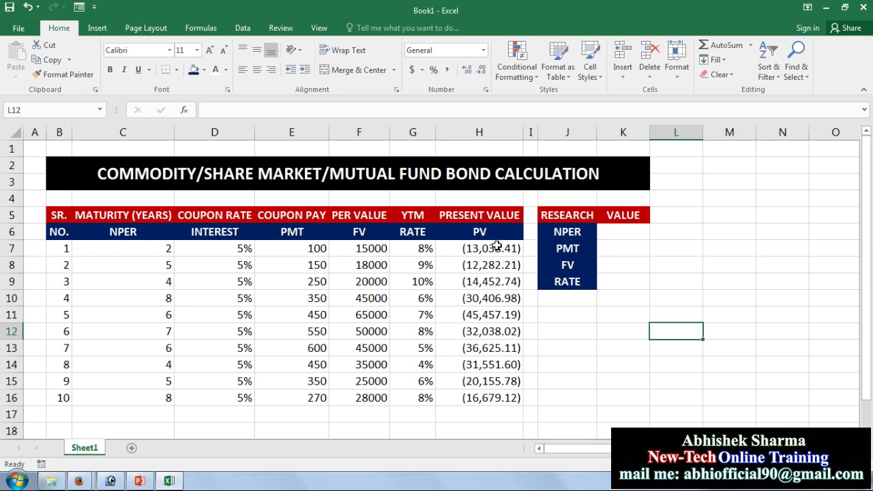
# - Compare the NPER, PMT, FV and RATE labels with their bond table headers and review H7:H16
pyautogui.click(570, 297)
pyautogui.click(572, 233)
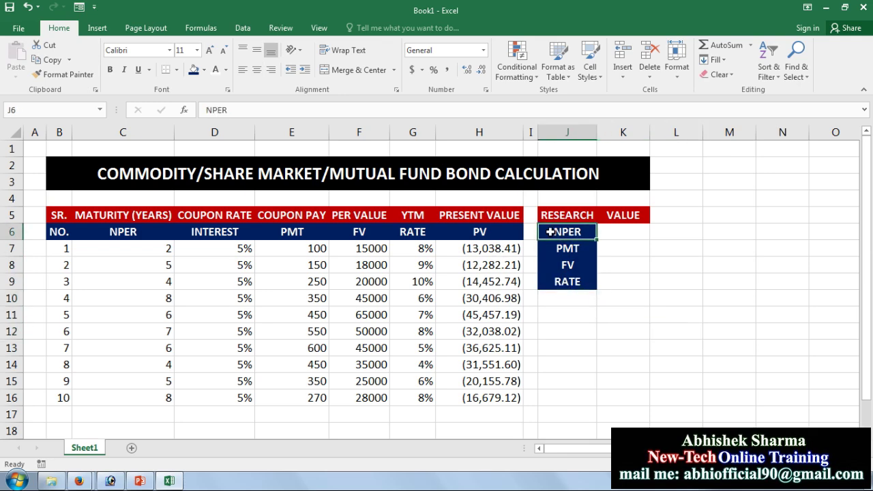
pyautogui.click(137, 232)
pyautogui.click(569, 249)
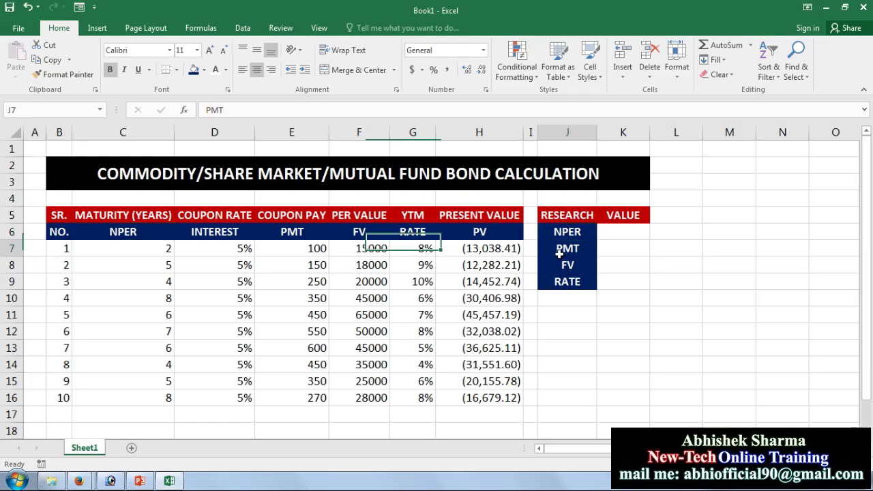
pyautogui.click(302, 231)
pyautogui.click(567, 266)
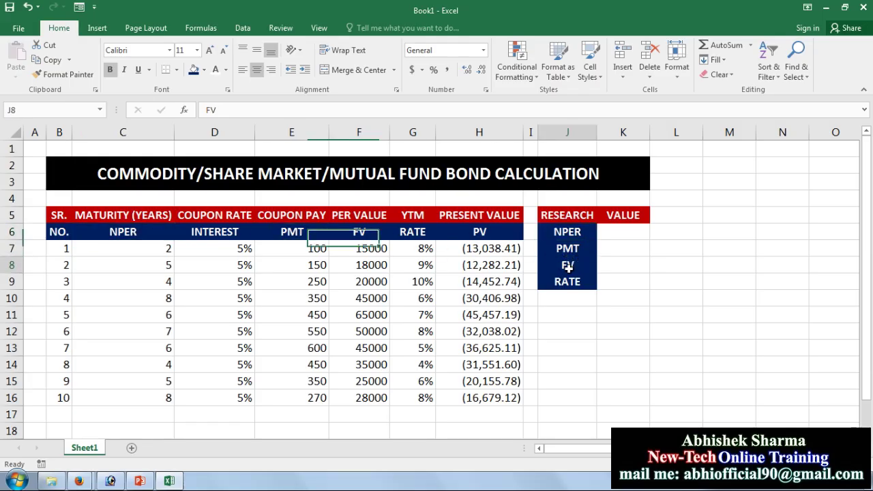
pyautogui.click(362, 232)
pyautogui.click(543, 280)
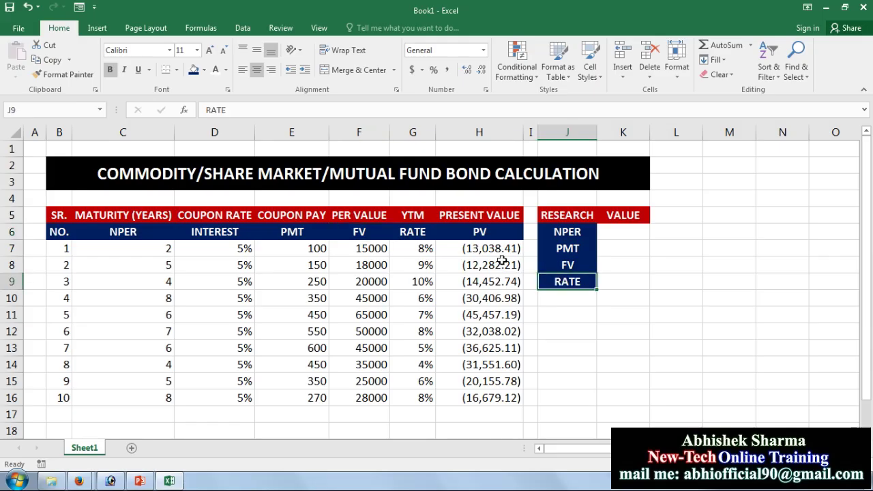
pyautogui.click(432, 234)
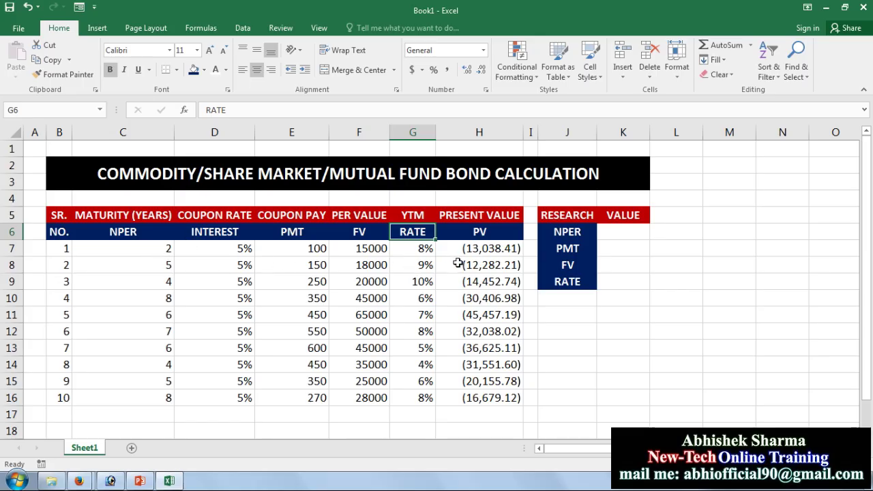
pyautogui.moveTo(498, 249); pyautogui.dragTo(487, 394)
pyautogui.click(617, 348)
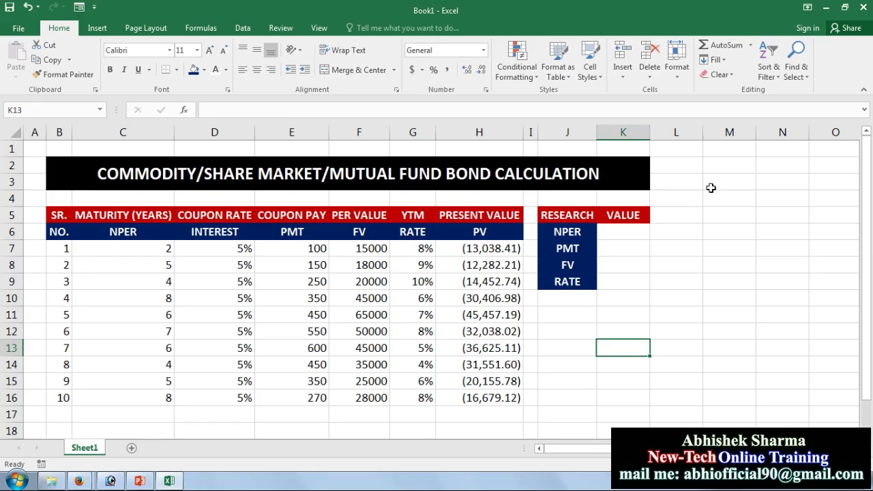
pyautogui.click(632, 228)
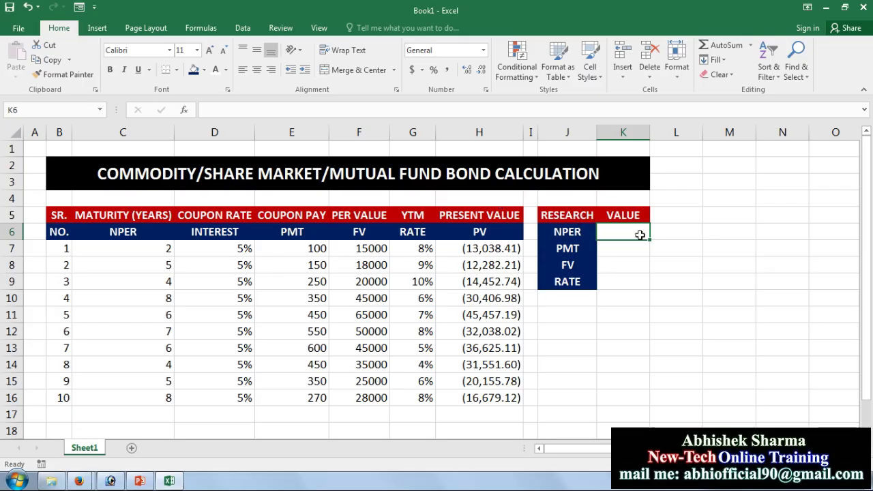
# - Apply All Borders to the RESEARCH/VALUE table J5:K9
pyautogui.moveTo(623, 281); pyautogui.dragTo(559, 215)
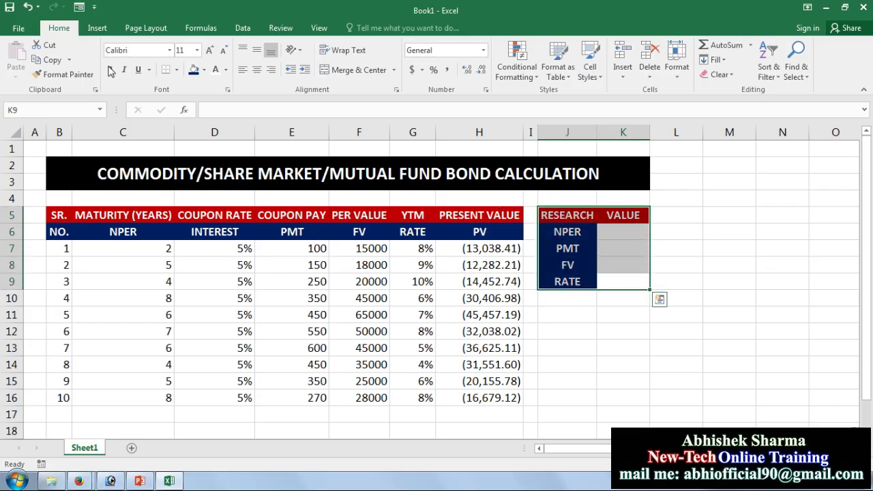
pyautogui.click(176, 69)
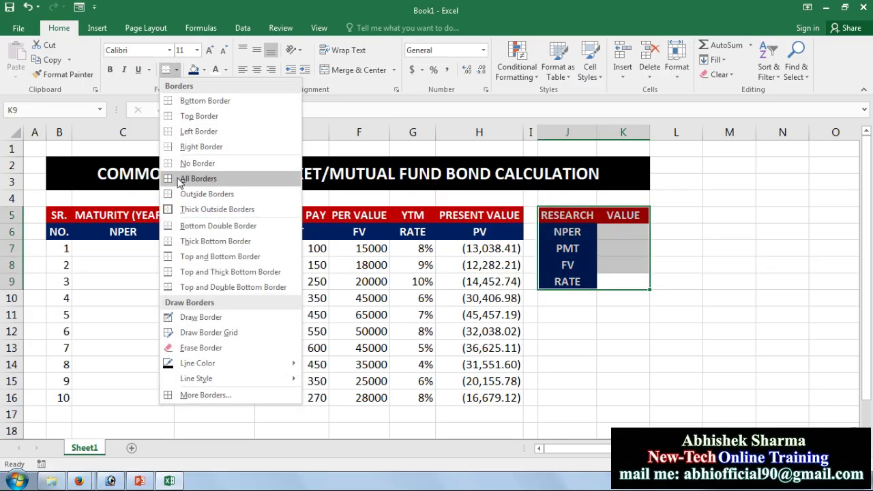
pyautogui.click(178, 180)
pyautogui.click(625, 233)
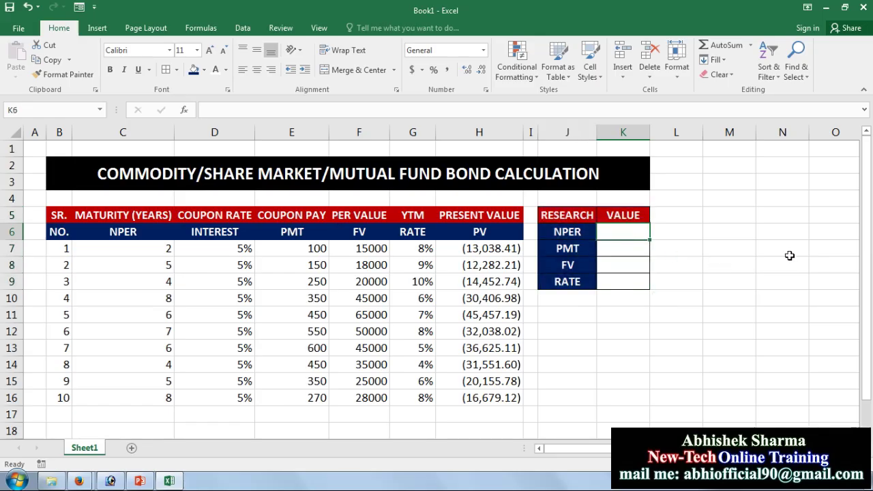
# - Enter =NPER(G7,E7,H7,F7,0) in K6, dismissing the download manager popup; it returns 2
pyautogui.write('=')
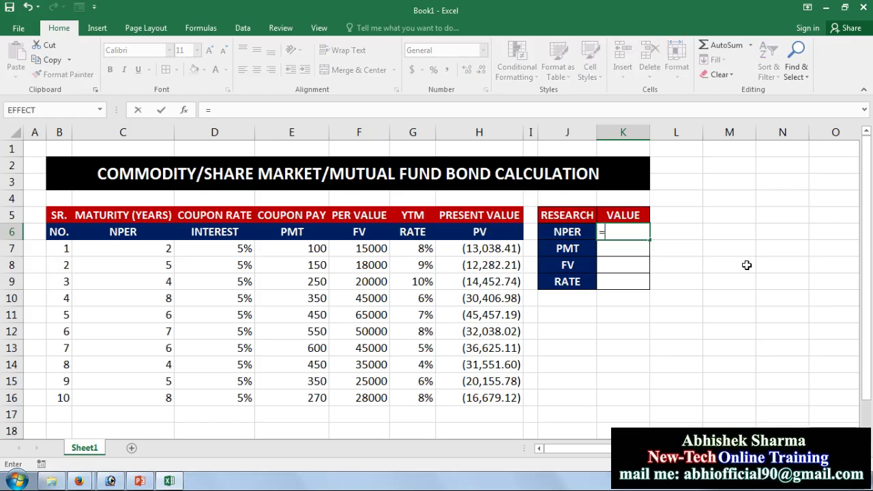
pyautogui.write('NPE')
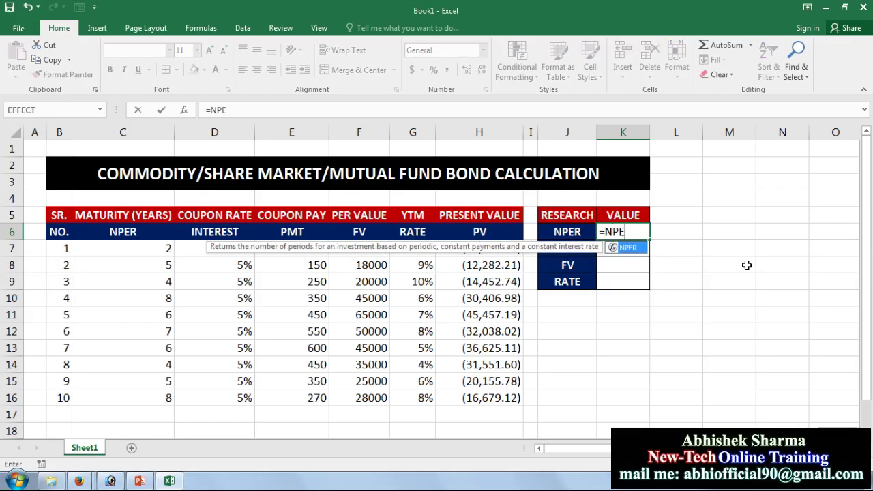
pyautogui.write('R(')
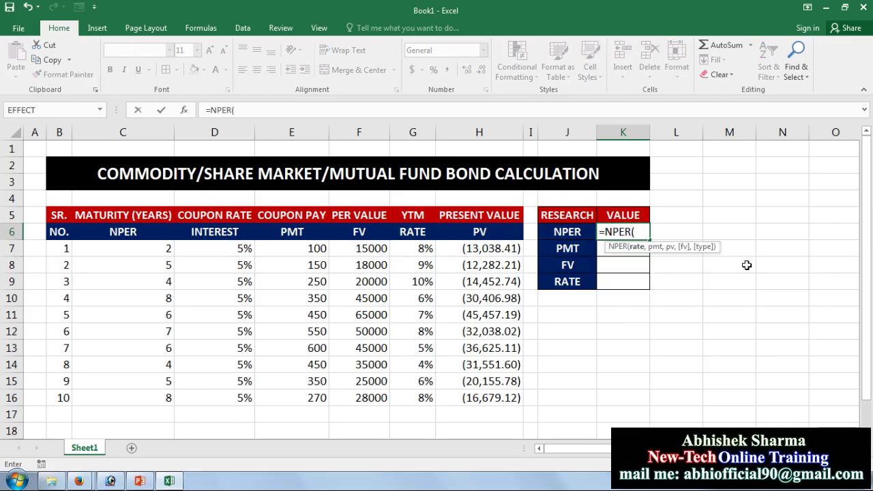
pyautogui.click(415, 249)
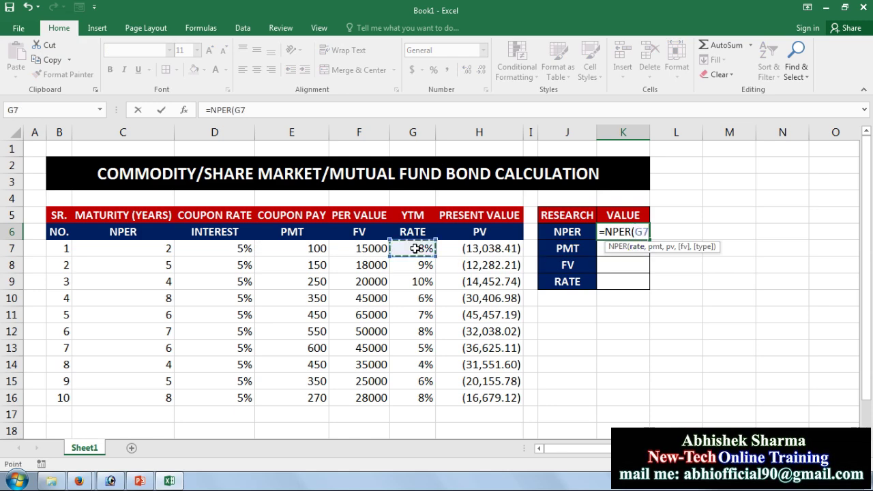
pyautogui.write(',')
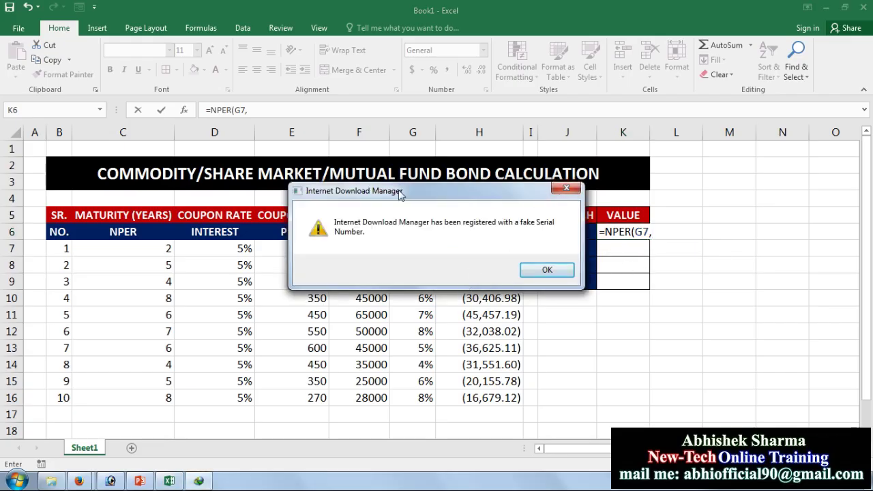
pyautogui.click(566, 188)
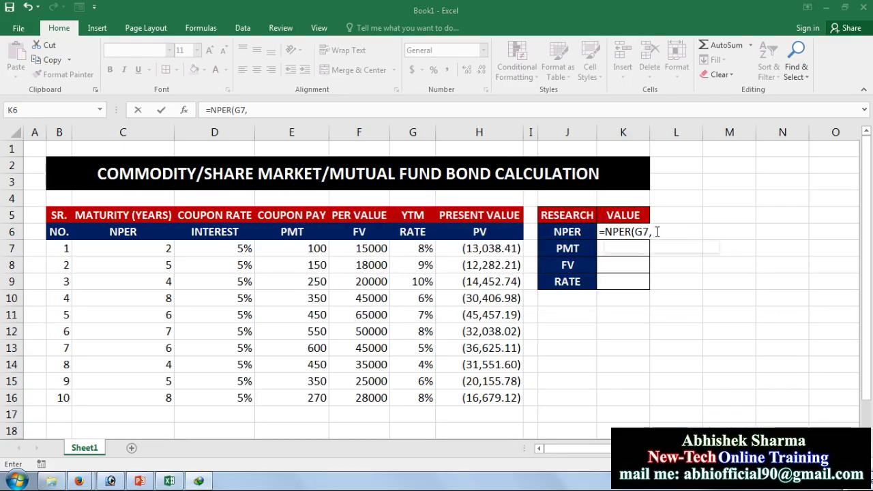
pyautogui.click(299, 251)
pyautogui.write(',')
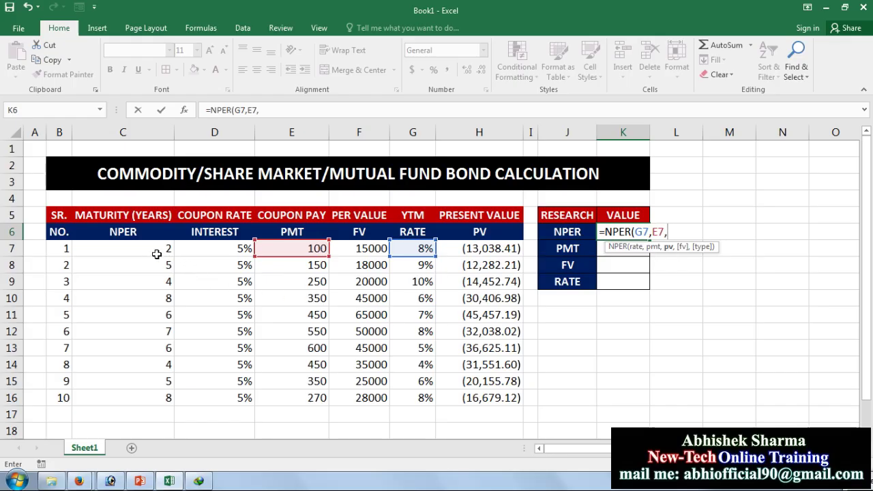
pyautogui.click(487, 248)
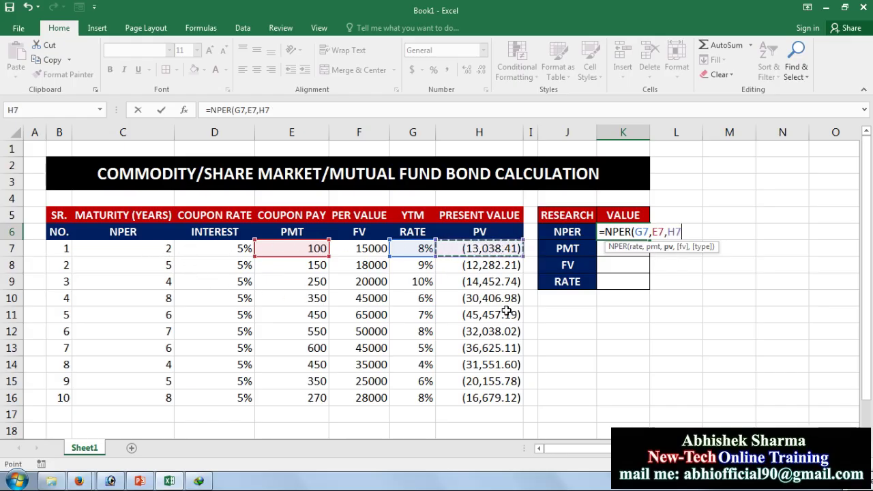
pyautogui.write(',')
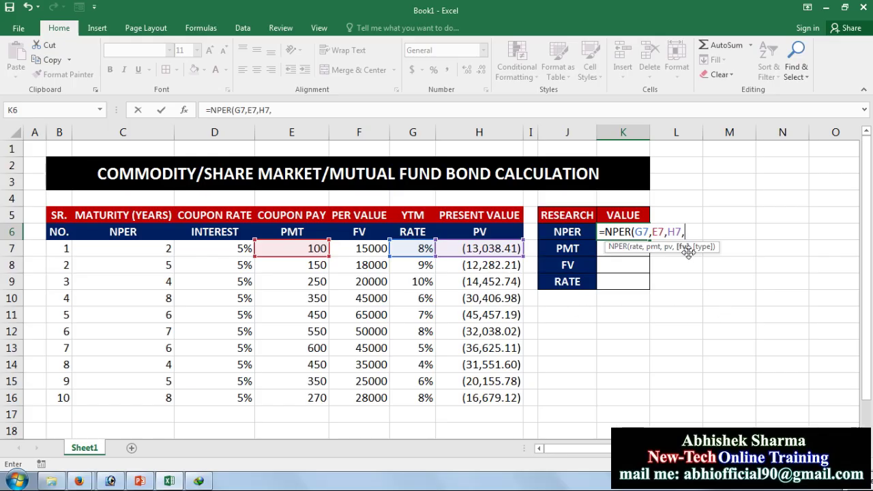
pyautogui.click(348, 250)
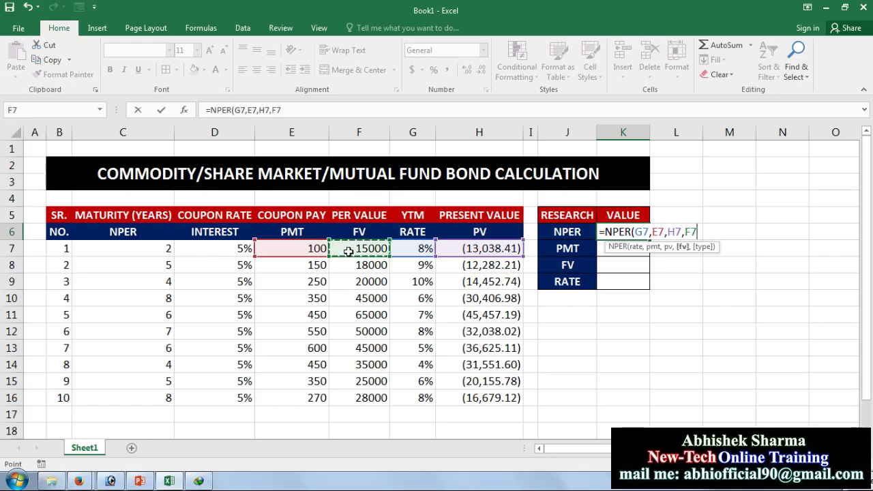
pyautogui.write(',')
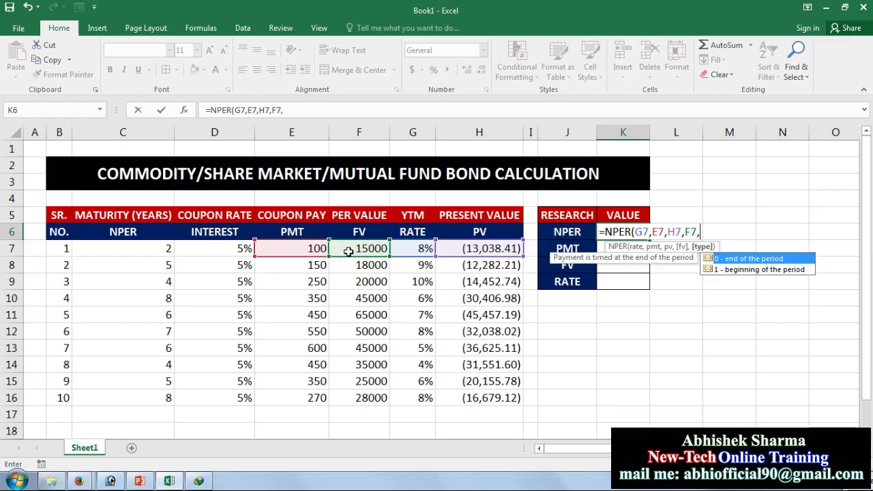
pyautogui.write('0)')
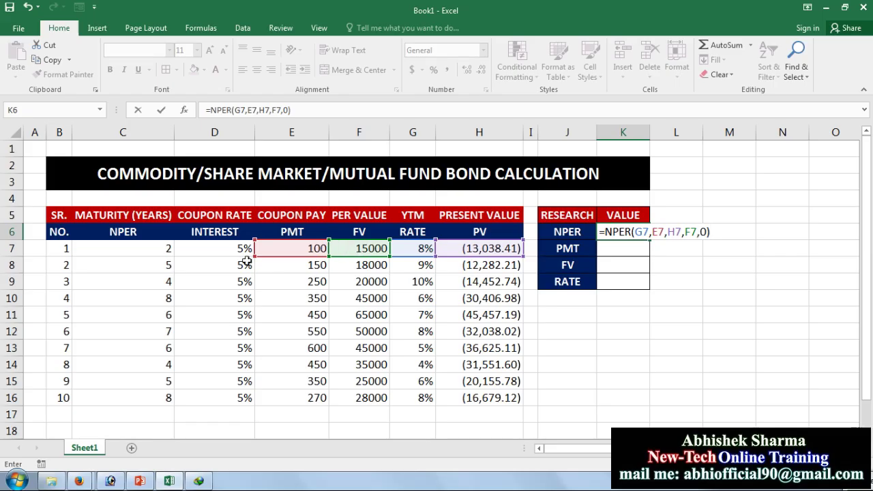
pyautogui.press('Return')
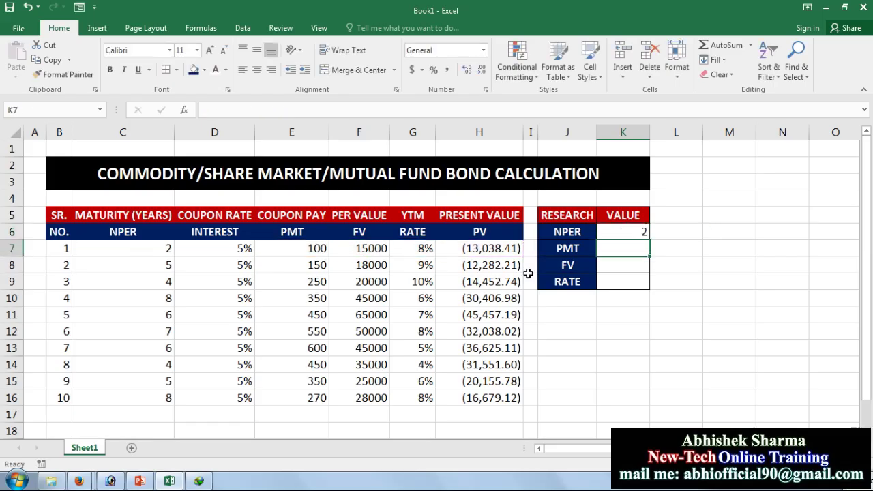
pyautogui.click(645, 233)
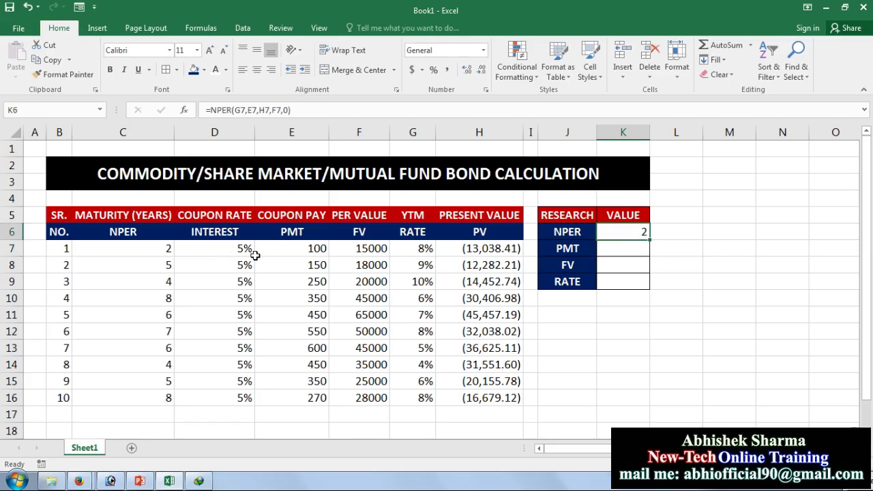
pyautogui.click(613, 255)
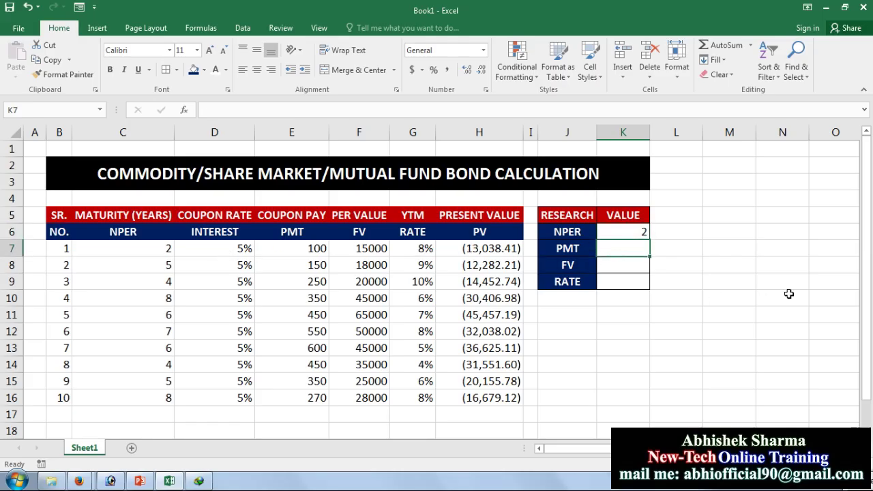
# - Enter =PMT(G7,C7,H7,F7,0) in K7, returning 100
pyautogui.write('=PMT')
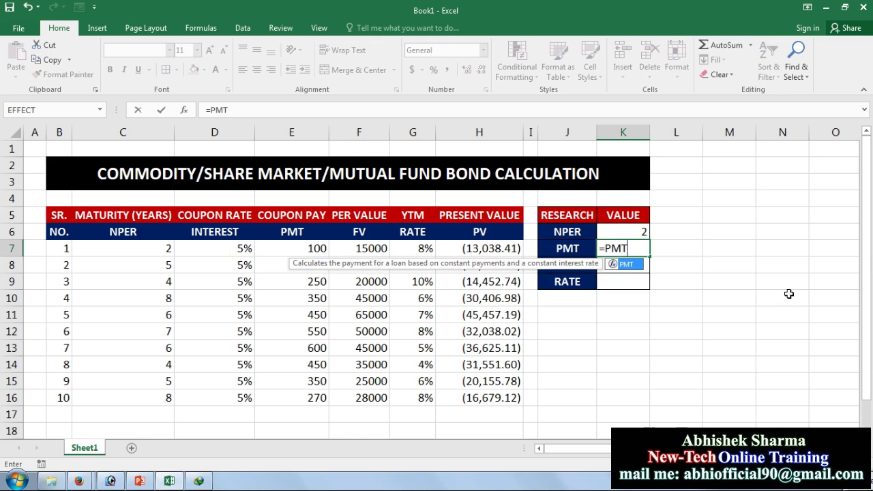
pyautogui.write('(')
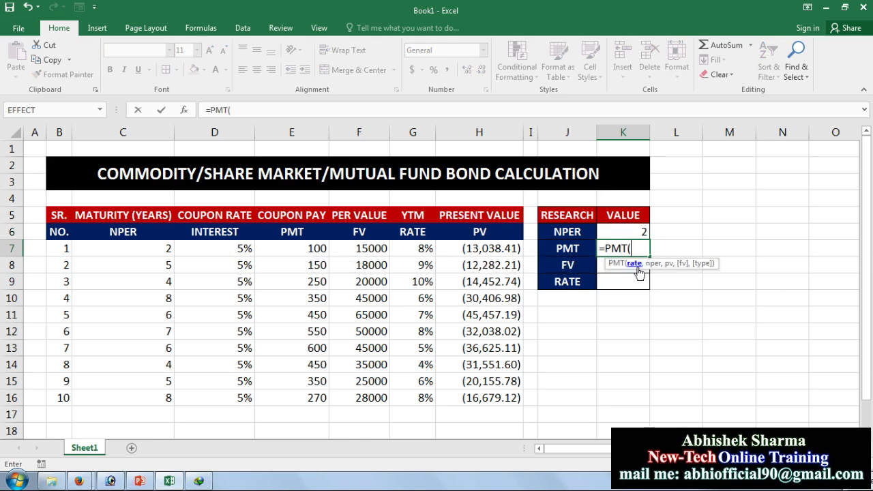
pyautogui.click(422, 252)
pyautogui.write(',')
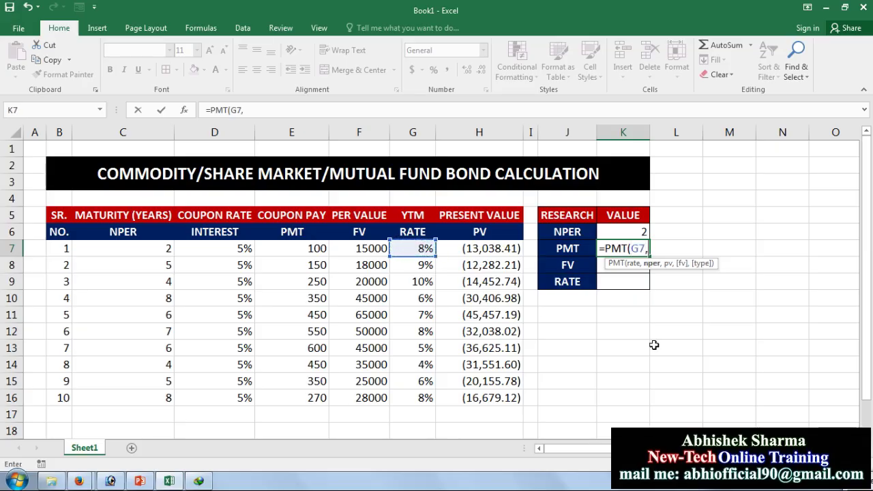
pyautogui.click(157, 251)
pyautogui.write(',')
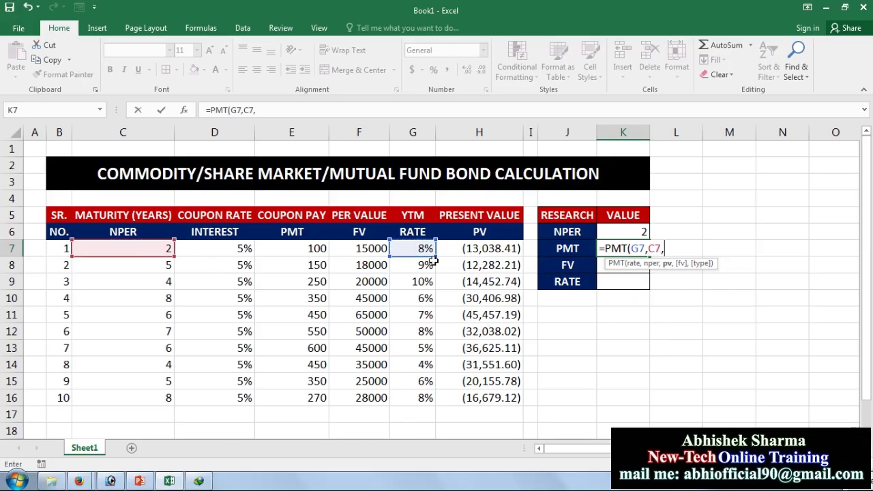
pyautogui.click(479, 248)
pyautogui.write(',')
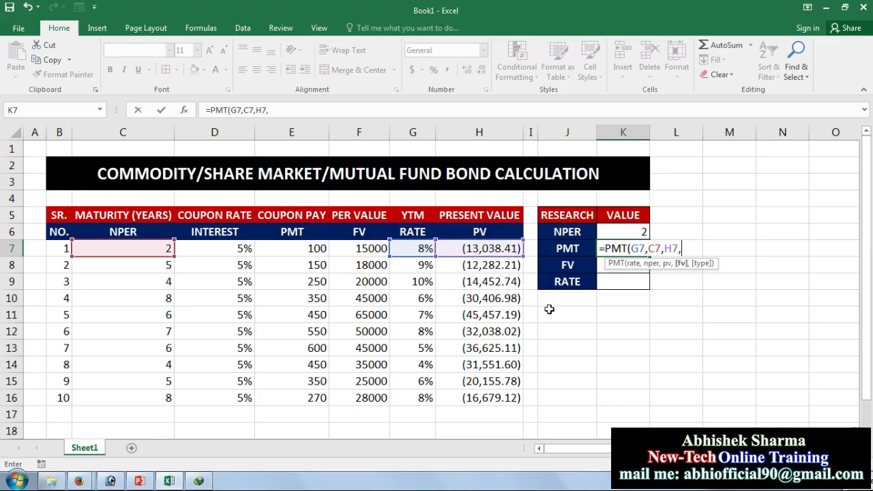
pyautogui.click(356, 250)
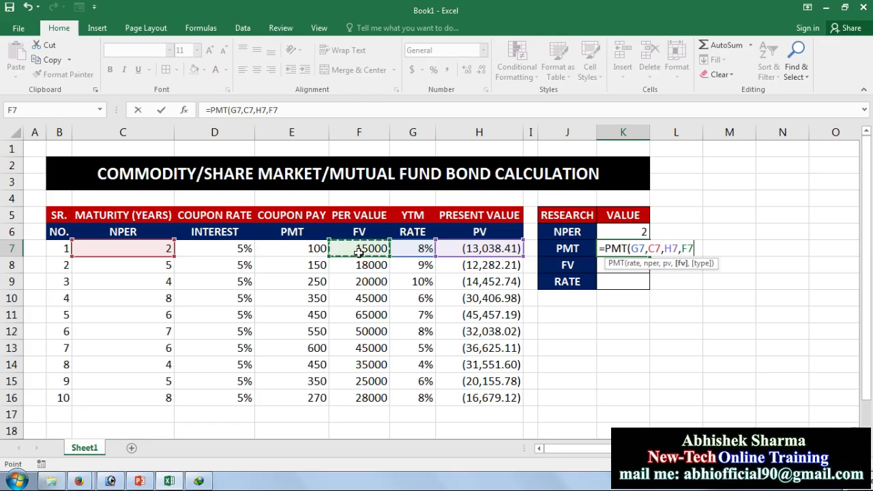
pyautogui.write(',')
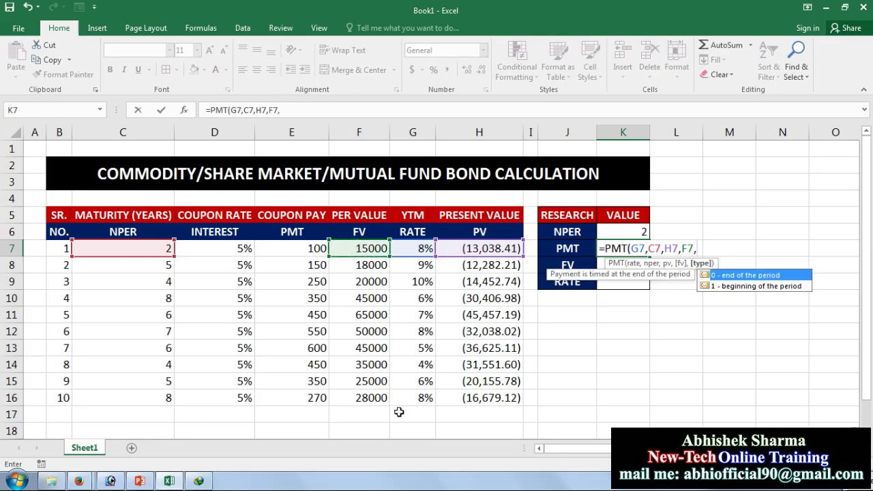
pyautogui.write('0)')
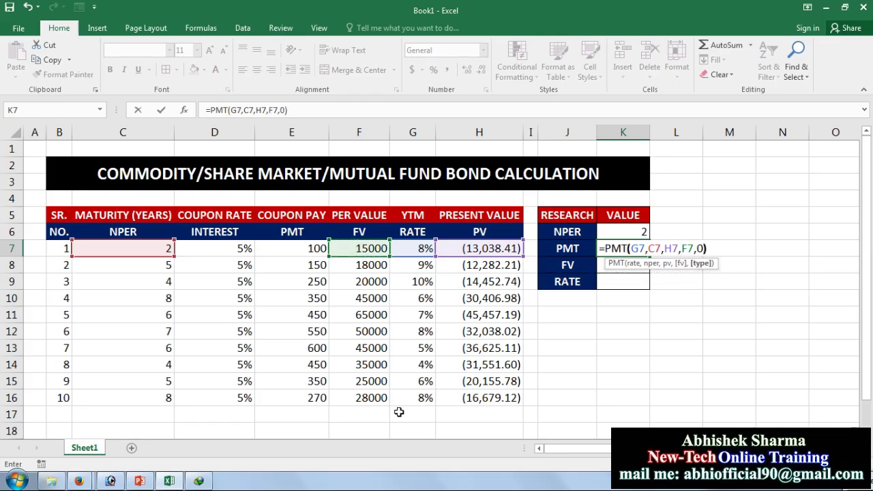
pyautogui.press('Return')
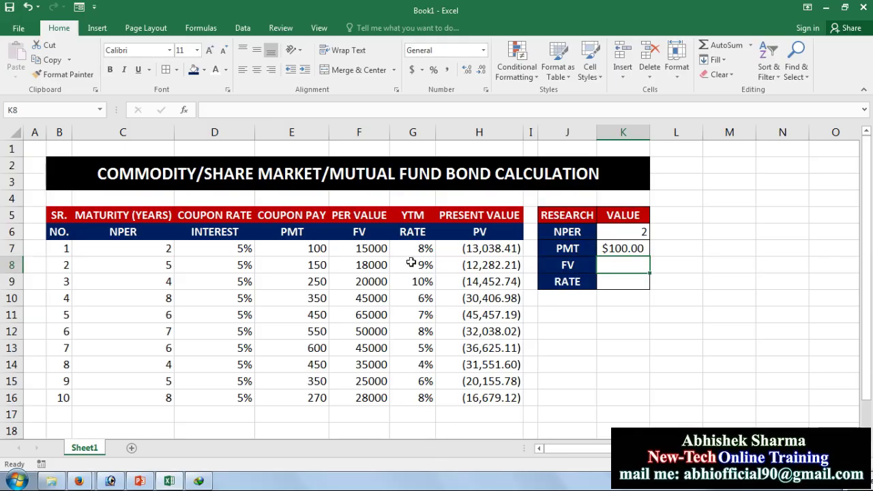
# - Format the PMT result in K7 with Comma Style to show 100.00
pyautogui.click(447, 69)
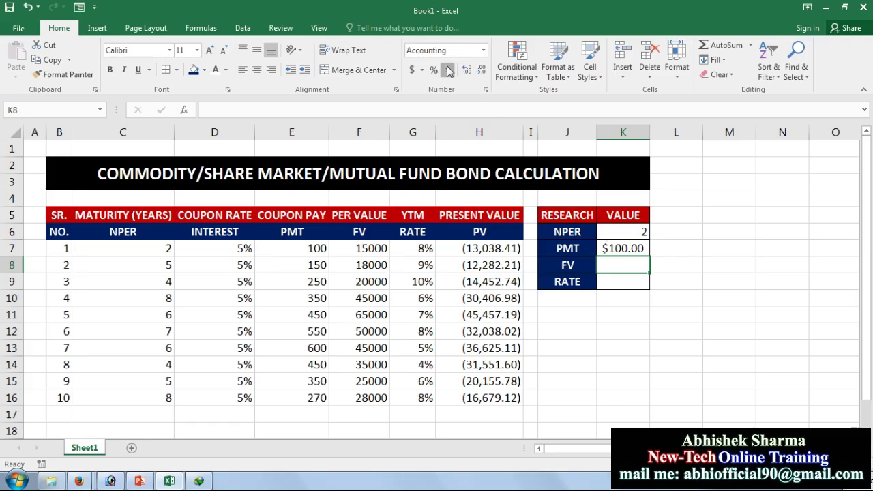
pyautogui.click(635, 249)
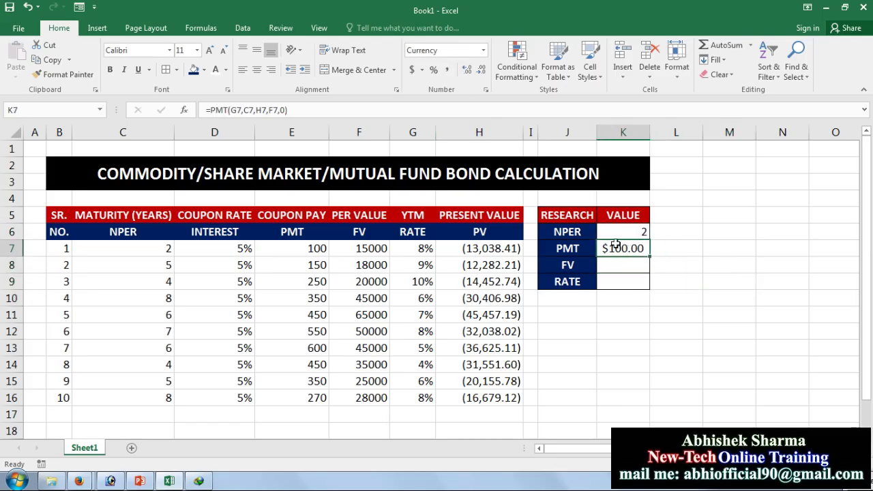
pyautogui.click(448, 69)
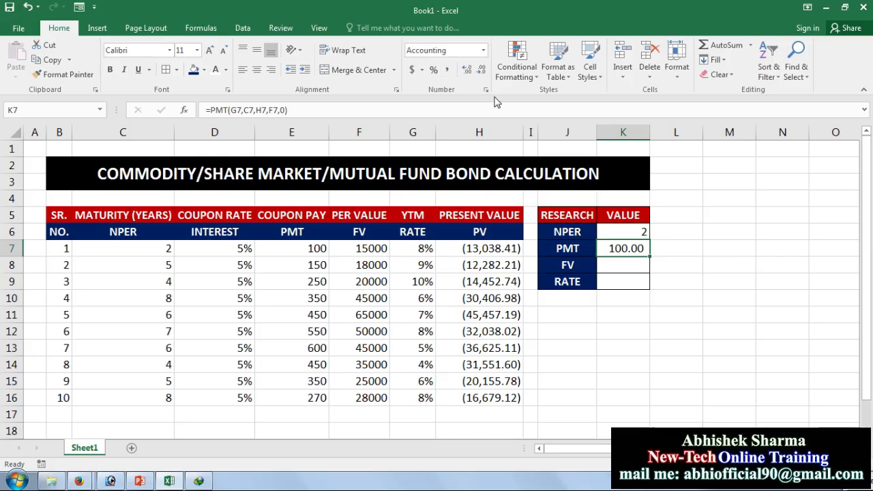
pyautogui.click(626, 266)
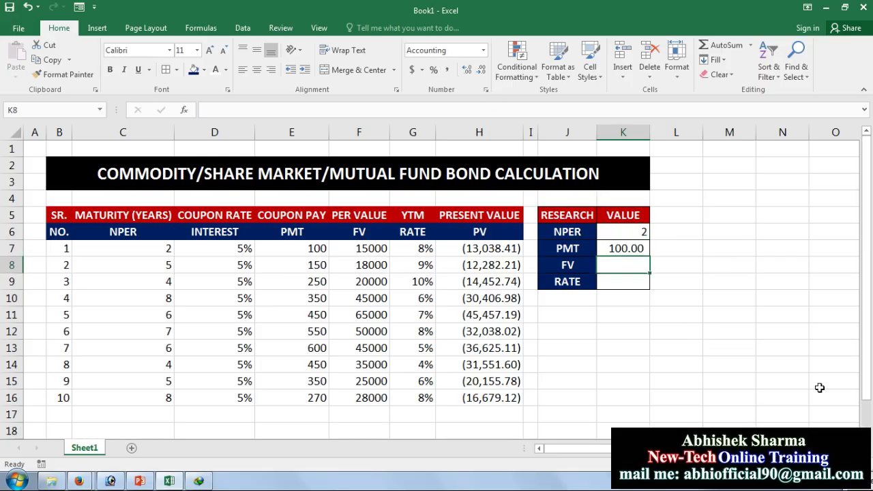
# - Enter =FV(G7,C7,E7,H7,0) in K8 and show 15,000.00 in Comma Style
pyautogui.write('=FV(')
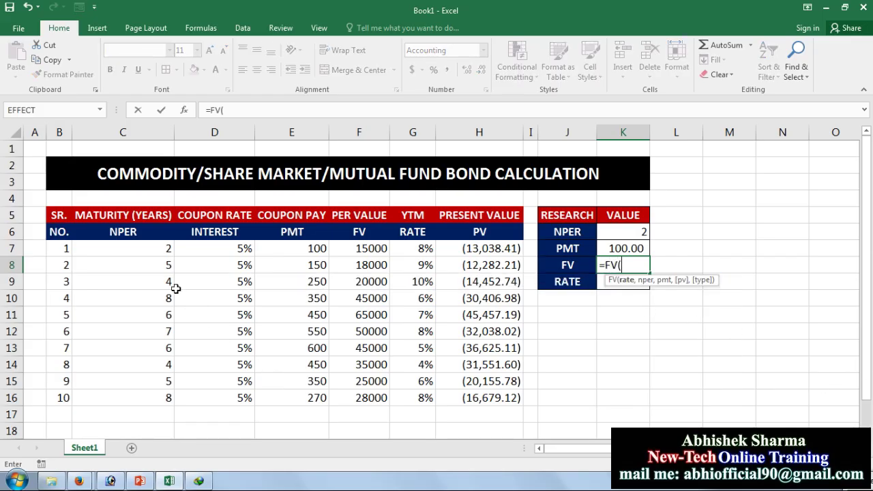
pyautogui.click(419, 249)
pyautogui.write(',')
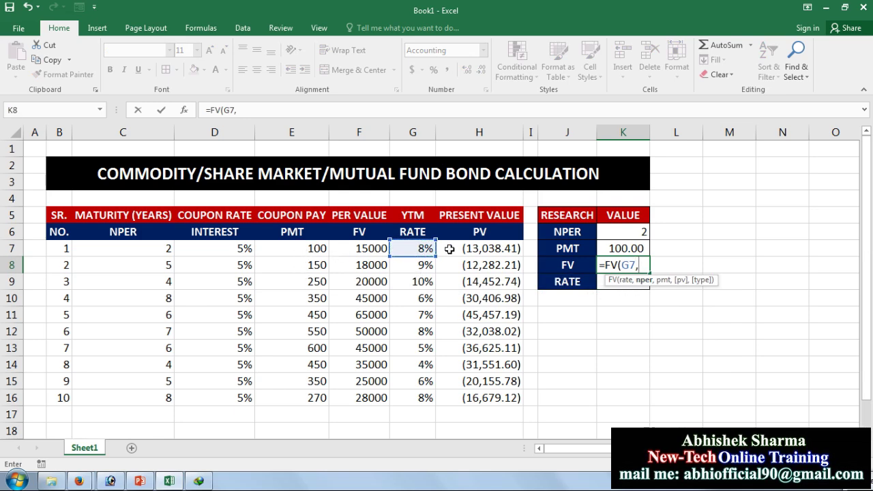
pyautogui.click(171, 249)
pyautogui.write(',')
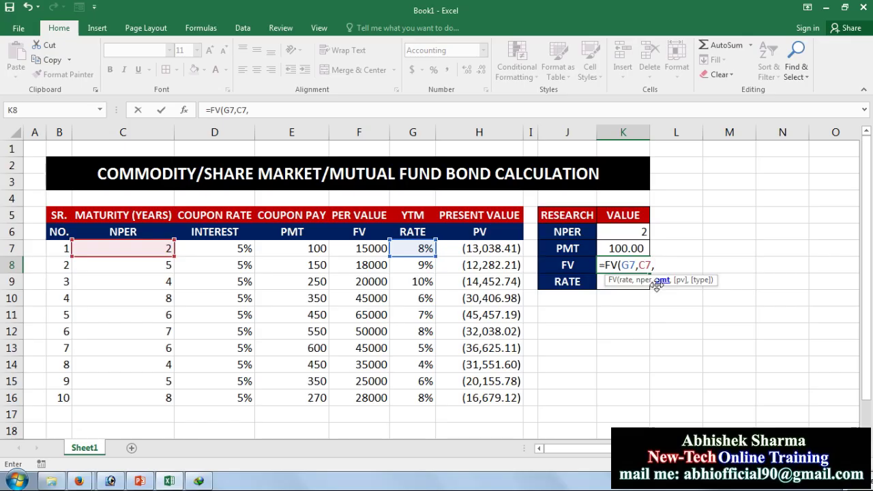
pyautogui.click(290, 254)
pyautogui.write(',')
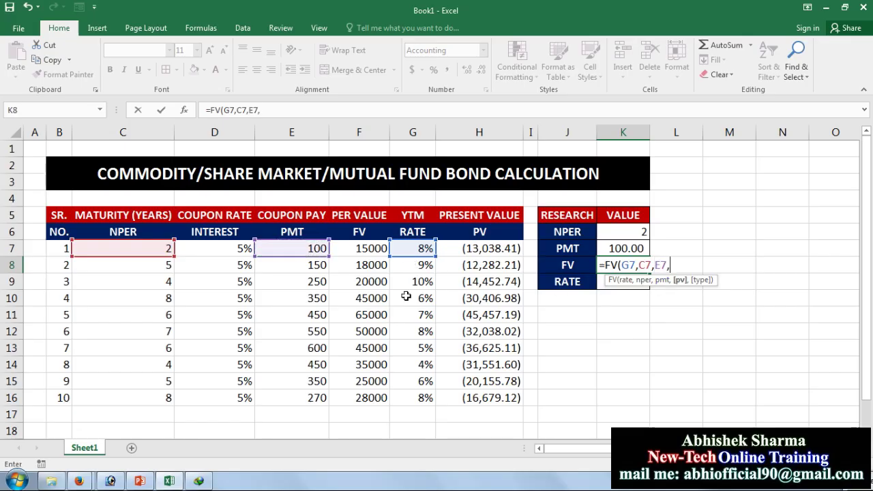
pyautogui.click(486, 252)
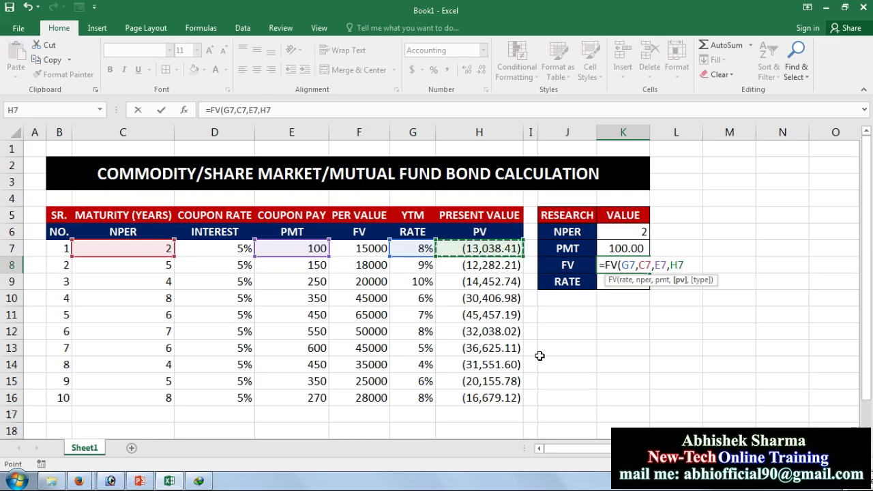
pyautogui.write(',0)')
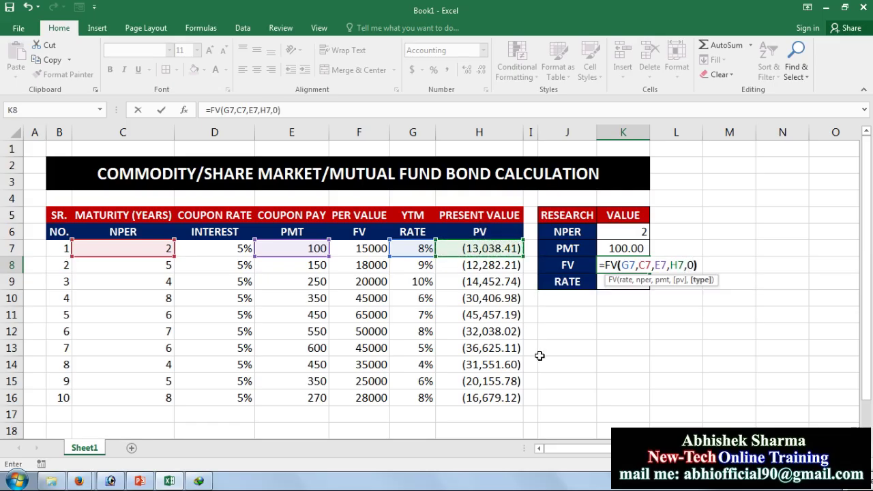
pyautogui.press('Return')
pyautogui.click(615, 264)
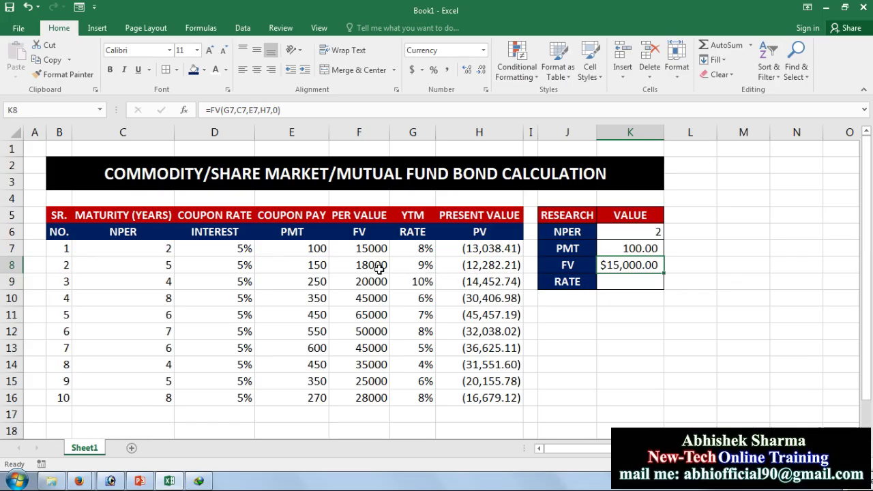
pyautogui.click(448, 70)
# - Enter =RATE(C7,E7,H7,F7,0) in K9, which returns 8%
pyautogui.click(626, 279)
pyautogui.write('=')
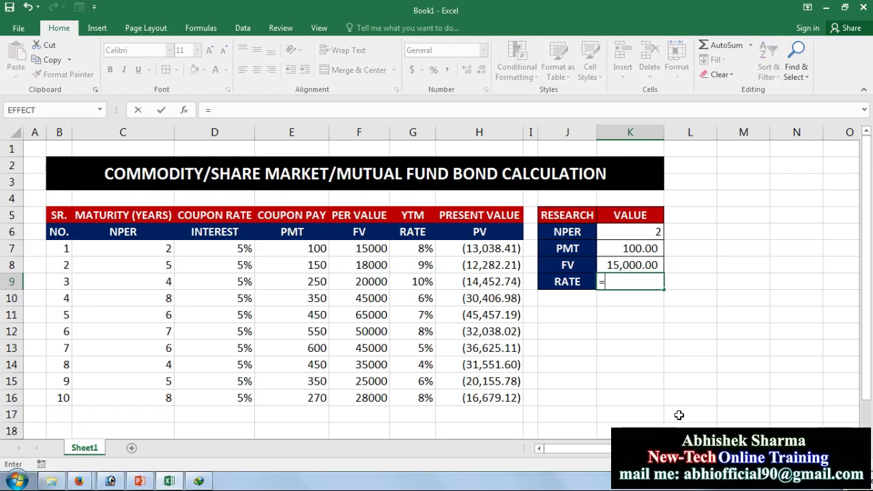
pyautogui.write('RATE')
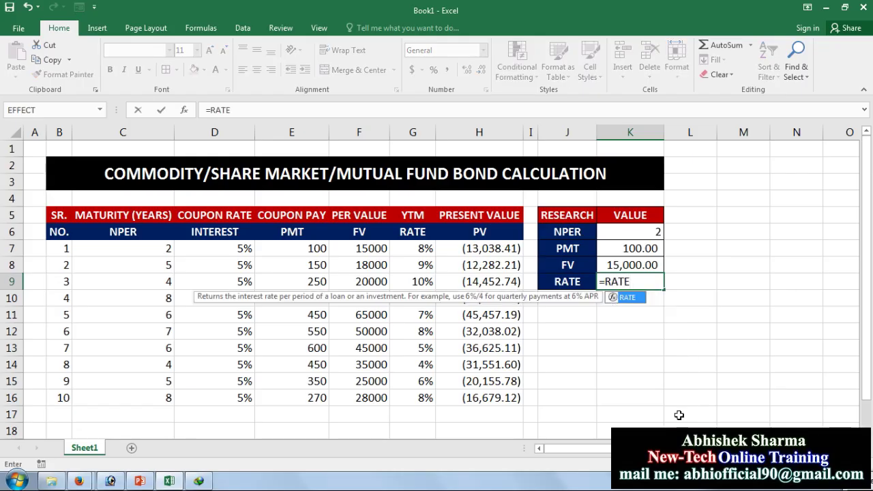
pyautogui.write('(')
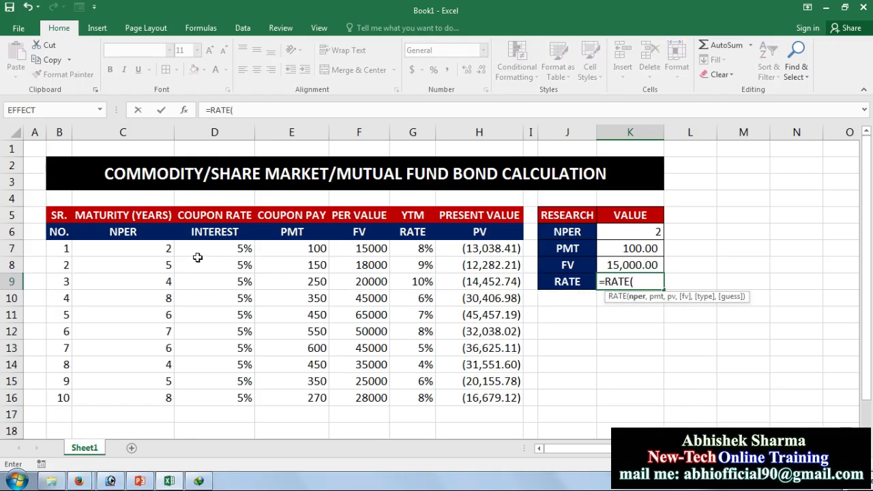
pyautogui.click(141, 250)
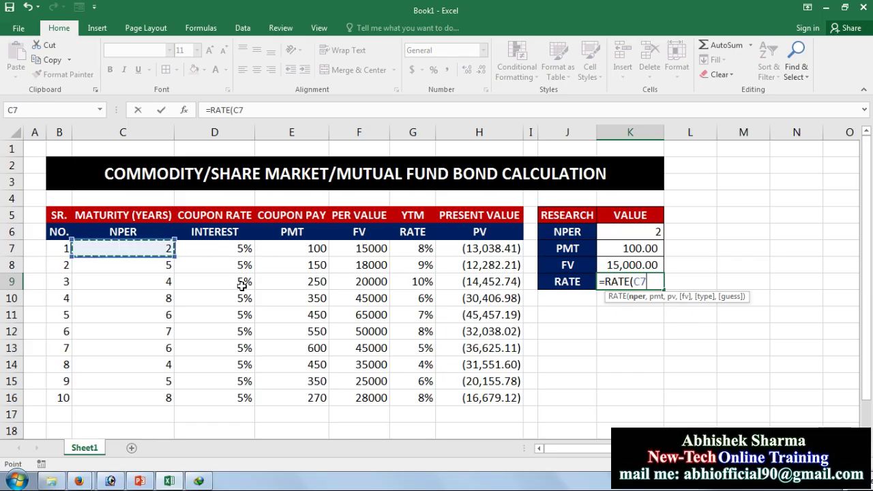
pyautogui.write(',')
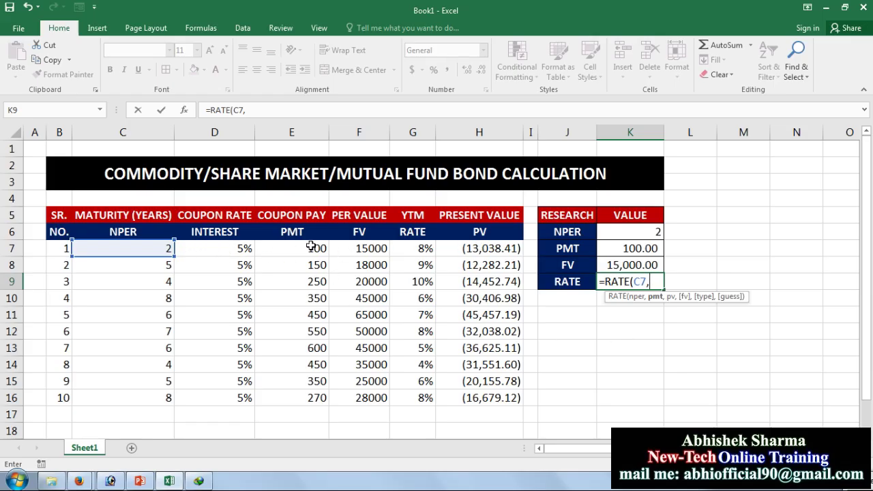
pyautogui.click(319, 250)
pyautogui.write(',')
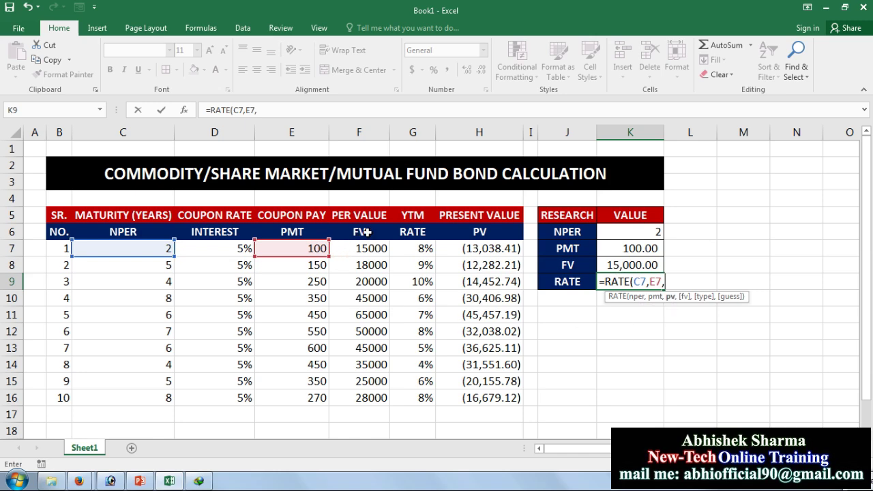
pyautogui.click(478, 250)
pyautogui.write(',')
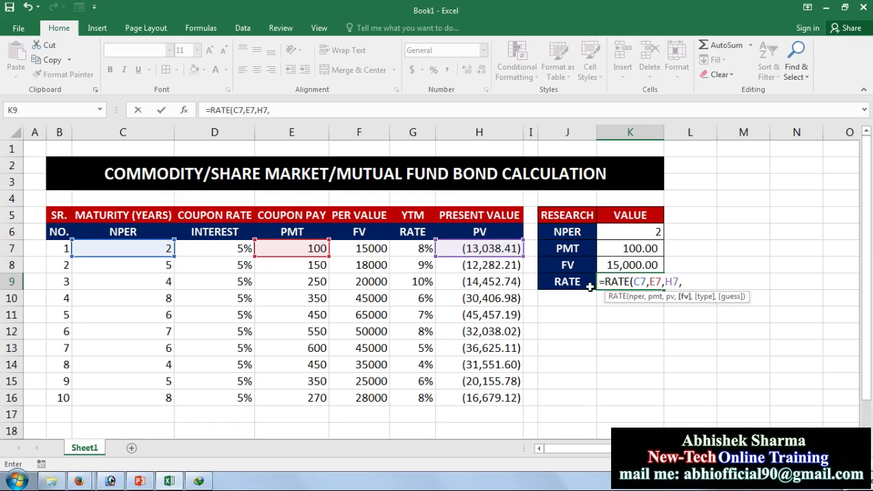
pyautogui.click(355, 250)
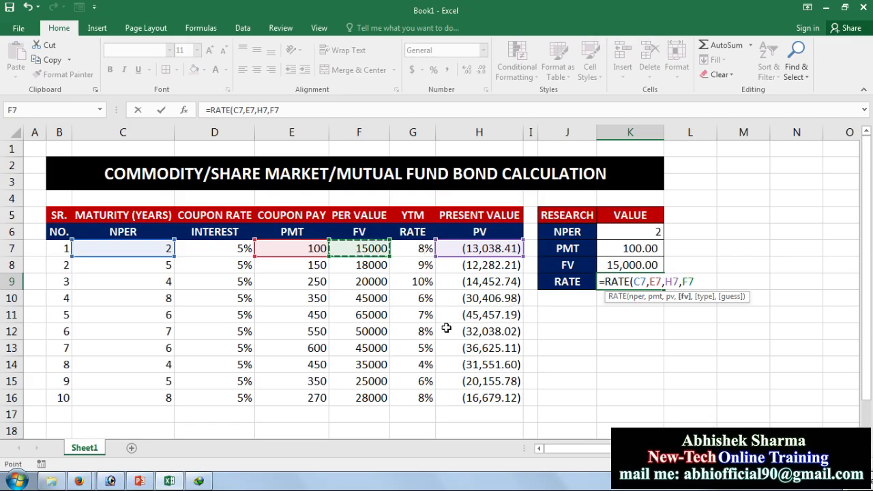
pyautogui.write(',')
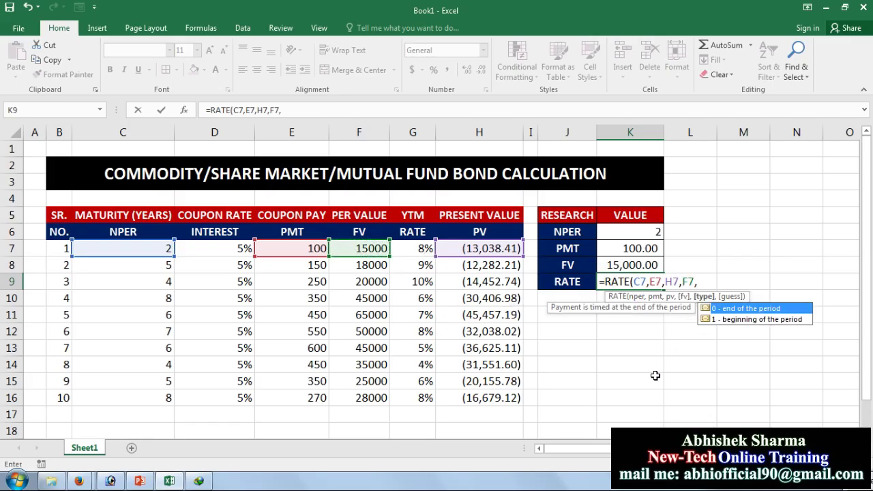
pyautogui.write(')')
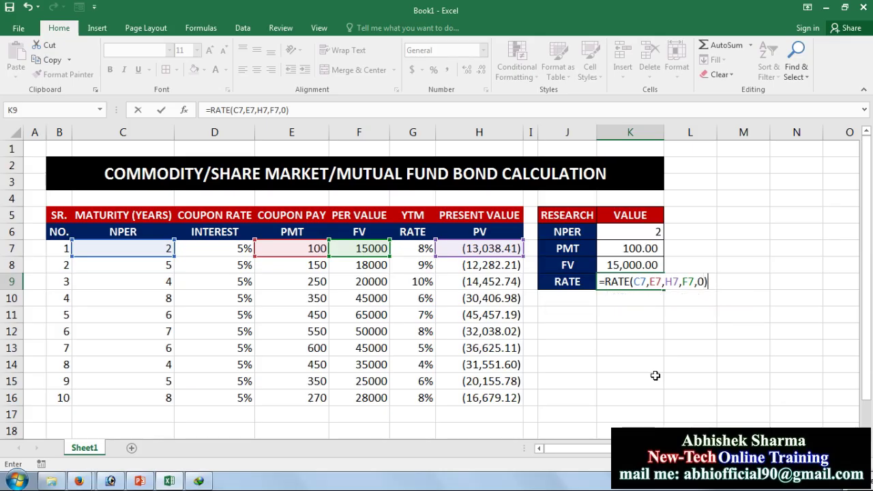
pyautogui.press('Return')
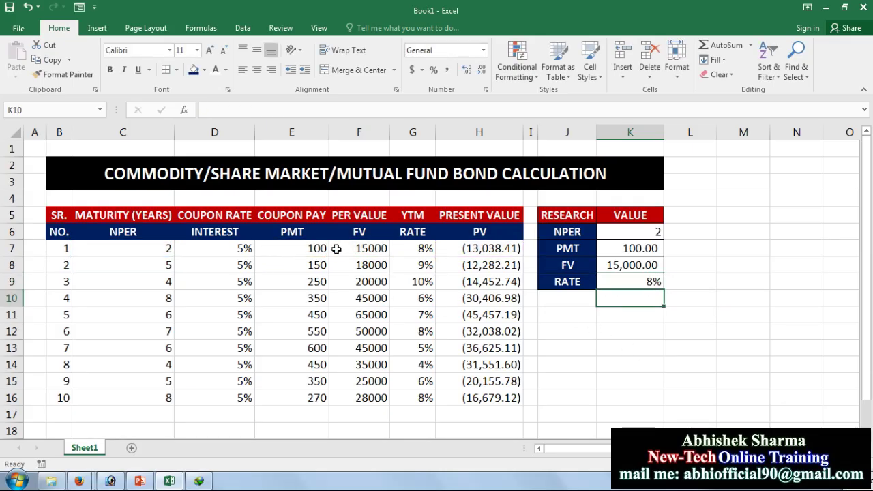
# - Centre the labels and values of the RESEARCH/VALUE table J5:K9
pyautogui.click(409, 248)
pyautogui.click(619, 348)
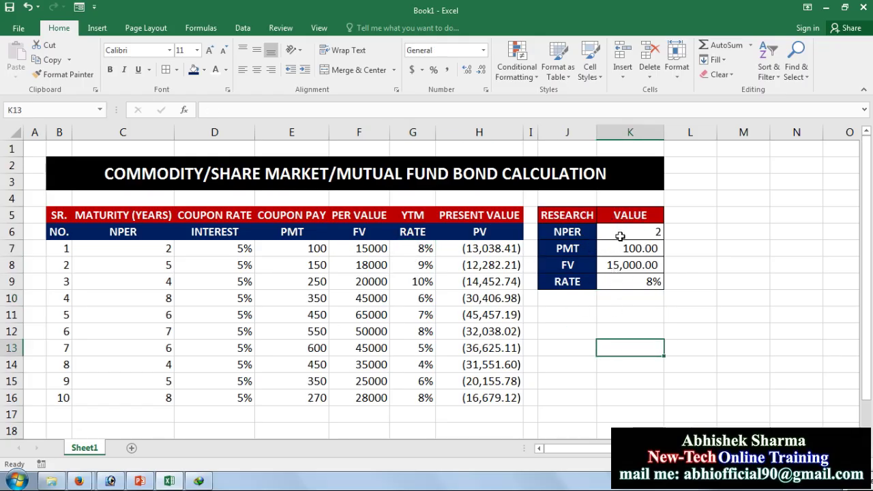
pyautogui.moveTo(579, 215); pyautogui.dragTo(618, 282)
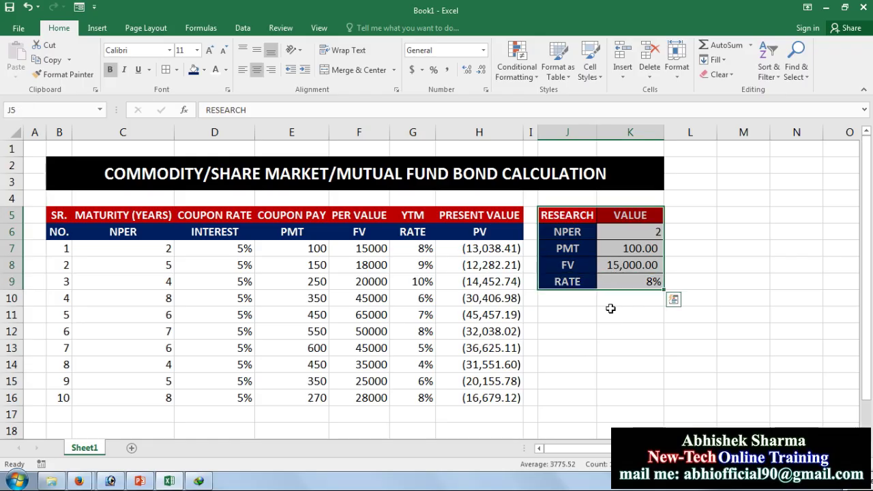
pyautogui.click(257, 71)
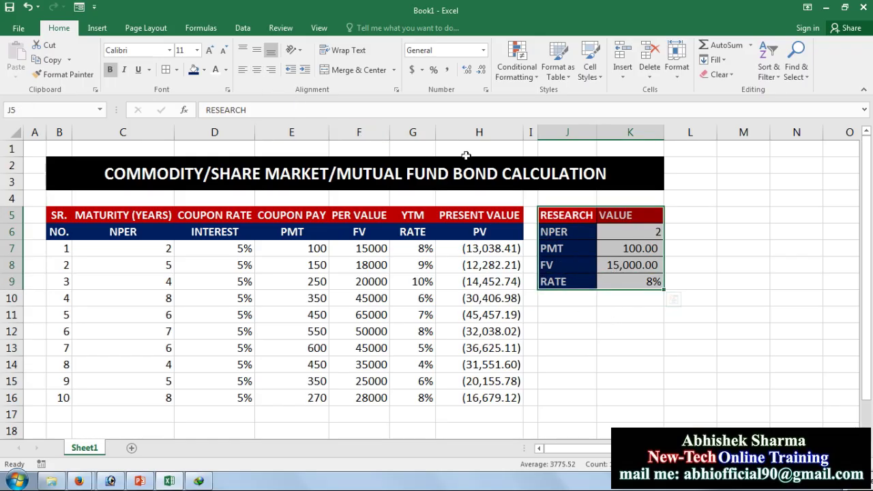
pyautogui.click(257, 71)
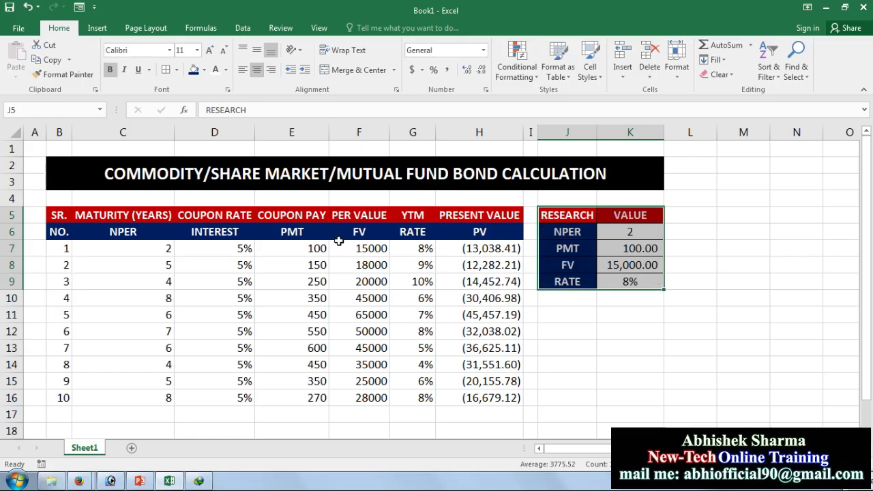
# - Apply All Borders to the bond table B5:H16 and left-align its header labels
pyautogui.moveTo(69, 215)
pyautogui.mouseDown()
pyautogui.moveTo(463, 386)
pyautogui.moveTo(470, 398)
pyautogui.mouseUp()
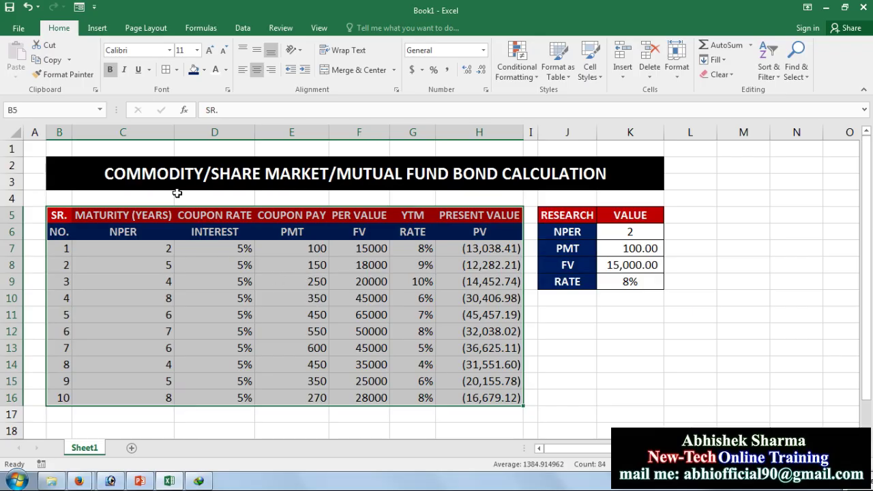
pyautogui.click(164, 72)
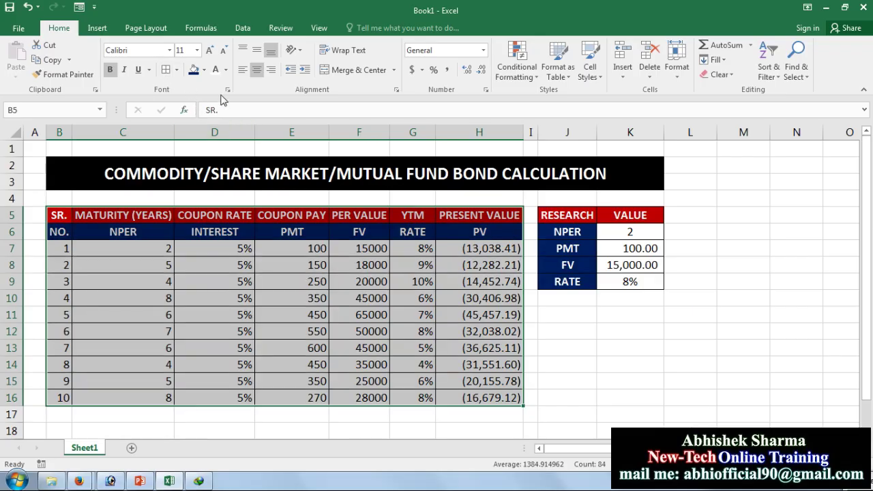
pyautogui.click(256, 70)
pyautogui.click(574, 332)
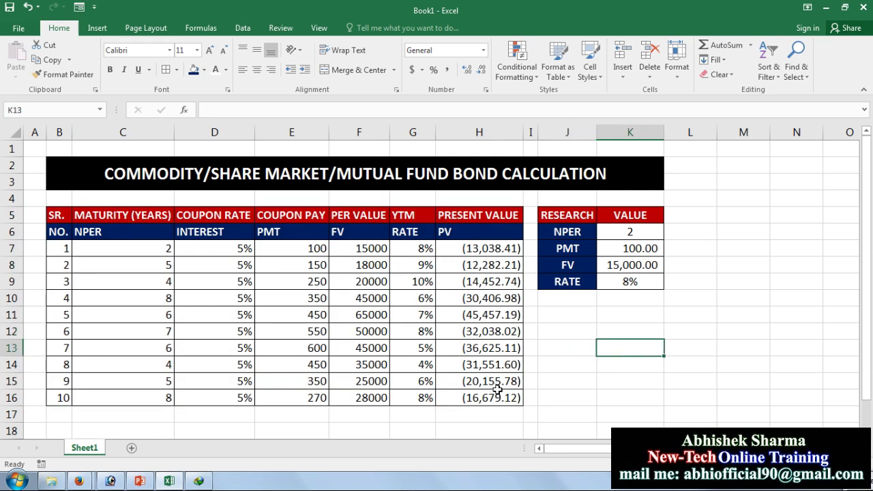
# - Centre the bond table's headers and values in B5:H16, then select the PV results H7:H16
pyautogui.moveTo(496, 400); pyautogui.dragTo(60, 215)
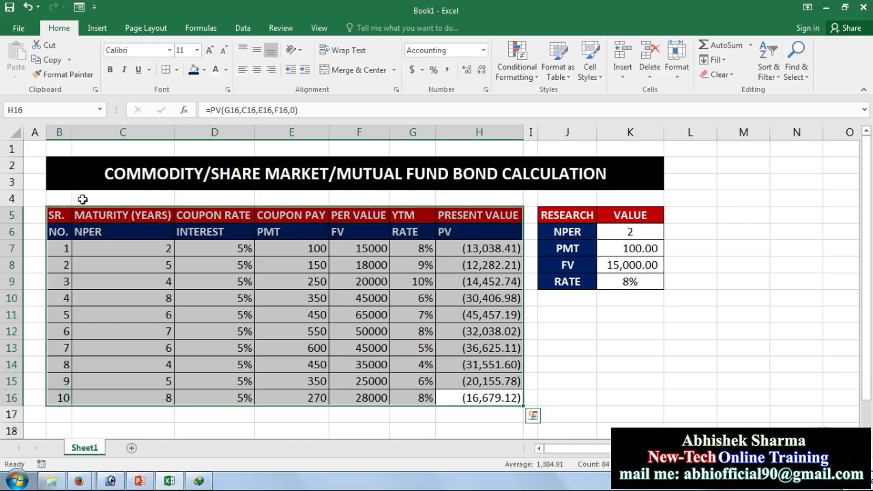
pyautogui.click(258, 69)
pyautogui.click(644, 369)
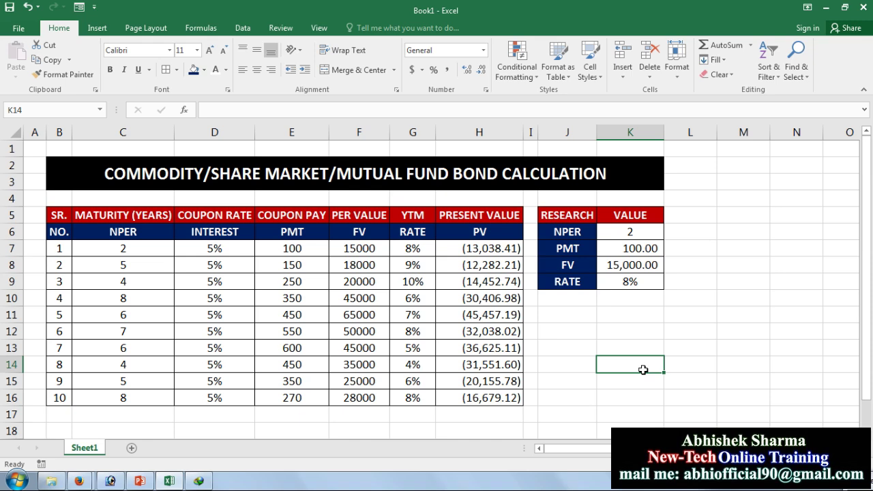
pyautogui.moveTo(478, 398)
pyautogui.mouseDown()
pyautogui.moveTo(122, 241)
pyautogui.moveTo(267, 248)
pyautogui.mouseUp()
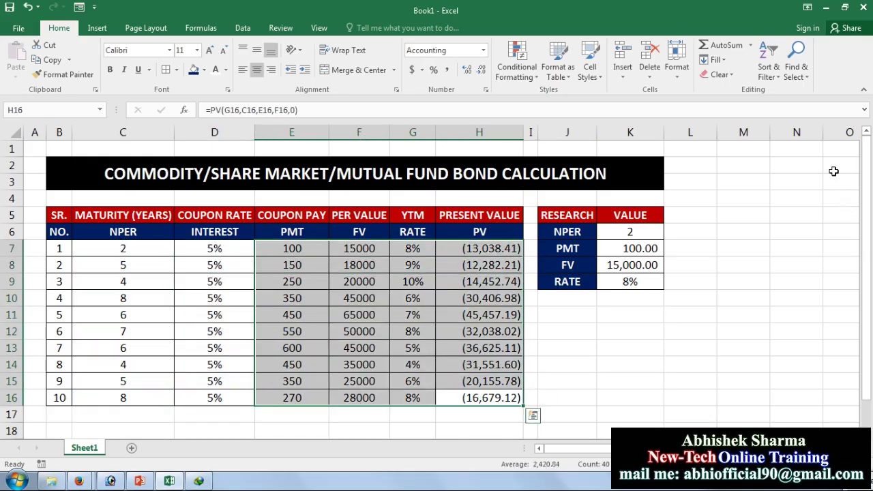
pyautogui.click(667, 360)
pyautogui.moveTo(485, 250); pyautogui.dragTo(484, 398)
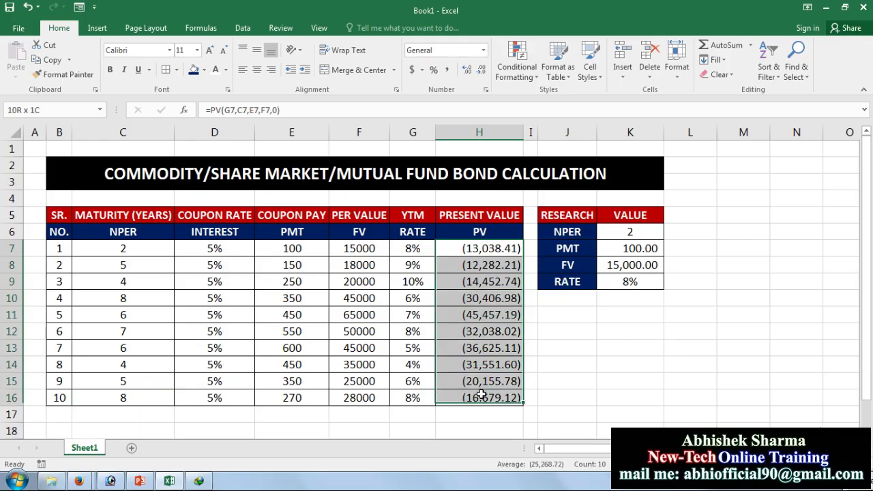